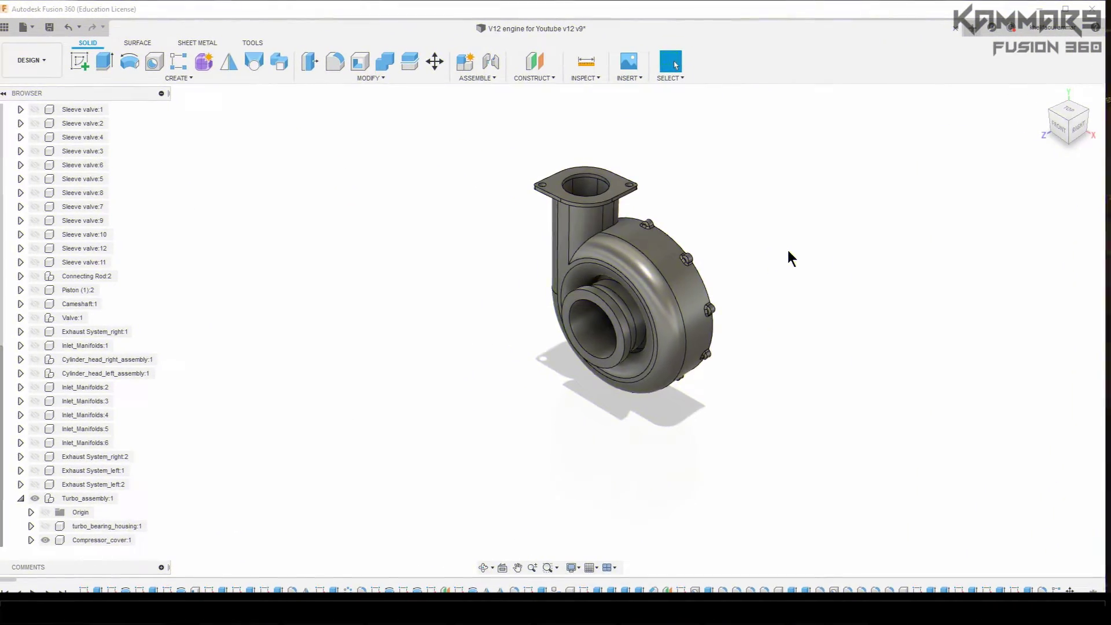
pyautogui.scroll(-2, 609, 399)
pyautogui.scroll(2, 682, 385)
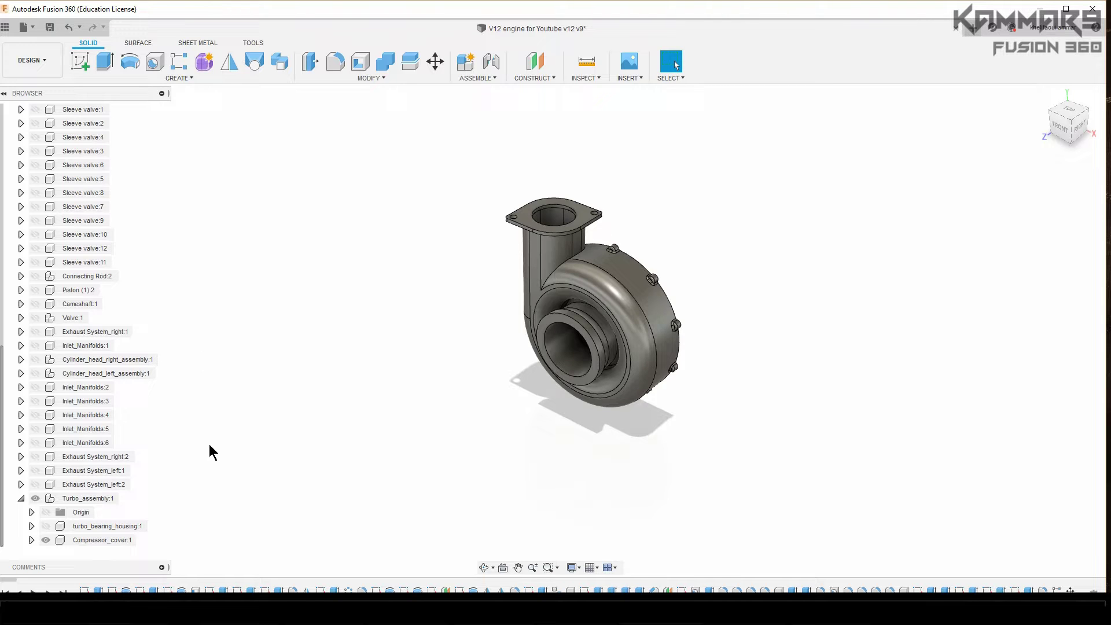
pyautogui.scroll(-1, 489, 438)
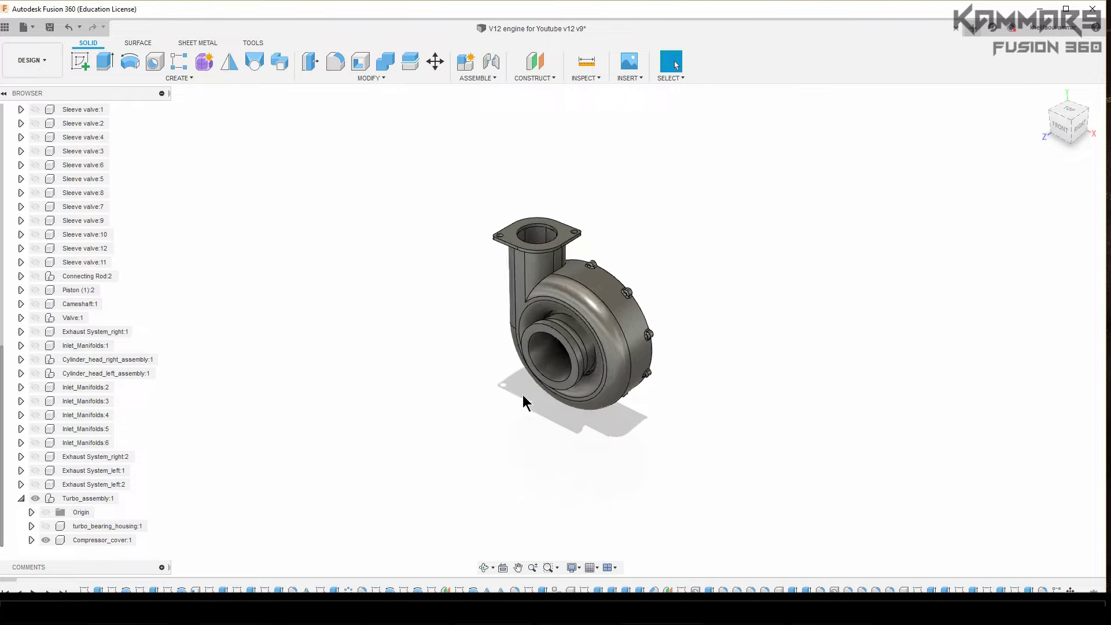
pyautogui.scroll(2, 67, 360)
pyautogui.scroll(3, 67, 360)
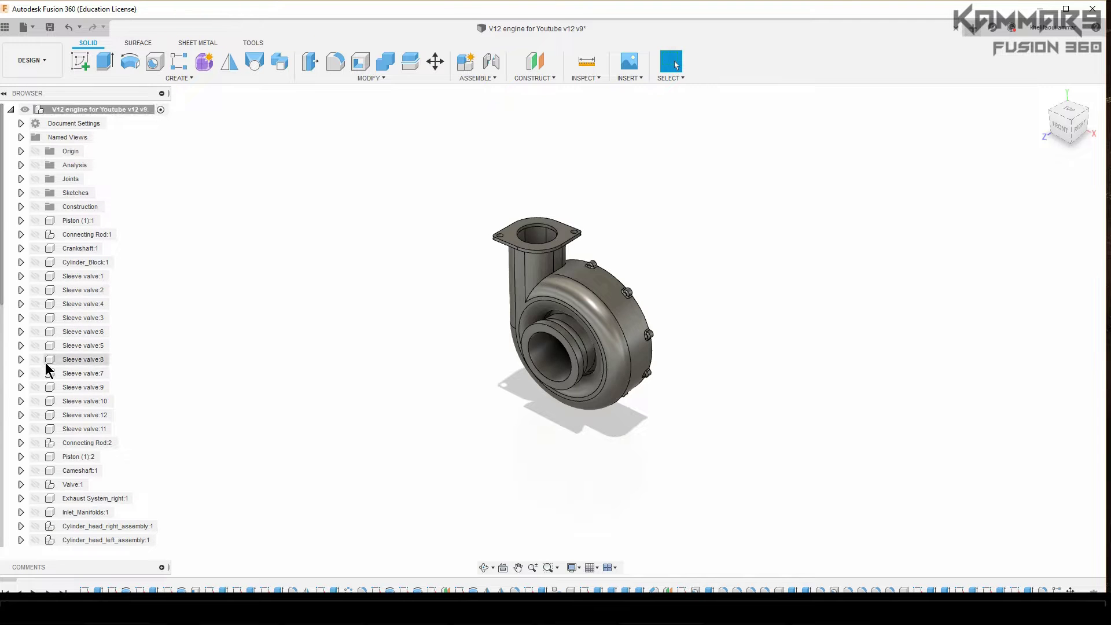
pyautogui.scroll(-3, 56, 382)
pyautogui.scroll(-1, 62, 417)
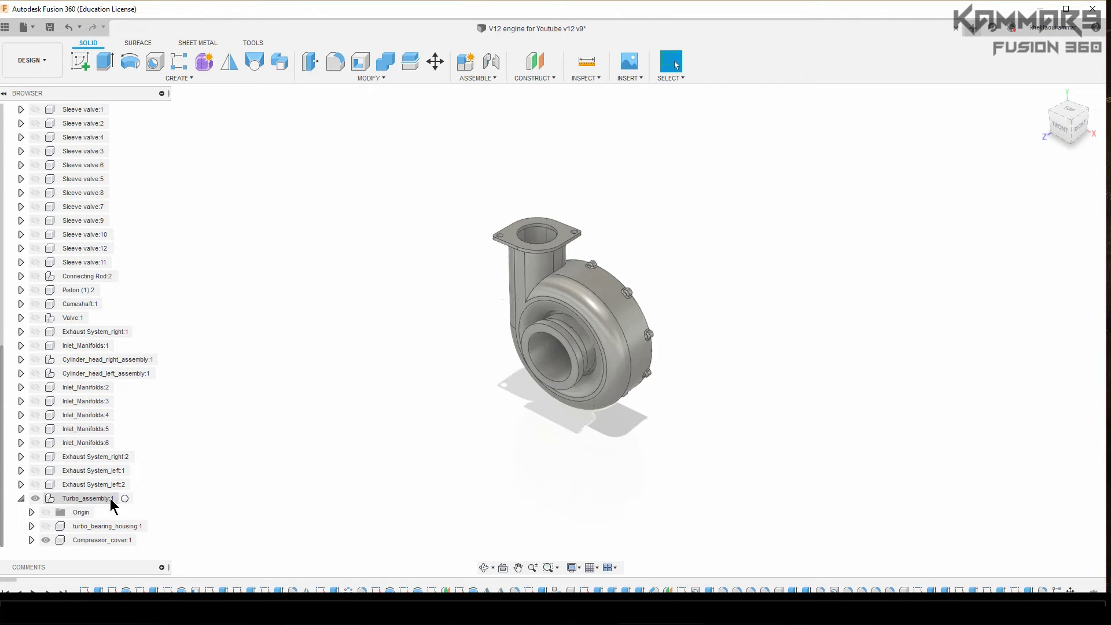
# Step: Hide the Compressor_cover:1 component in the Turbo_assembly browser
pyautogui.click(53, 499)
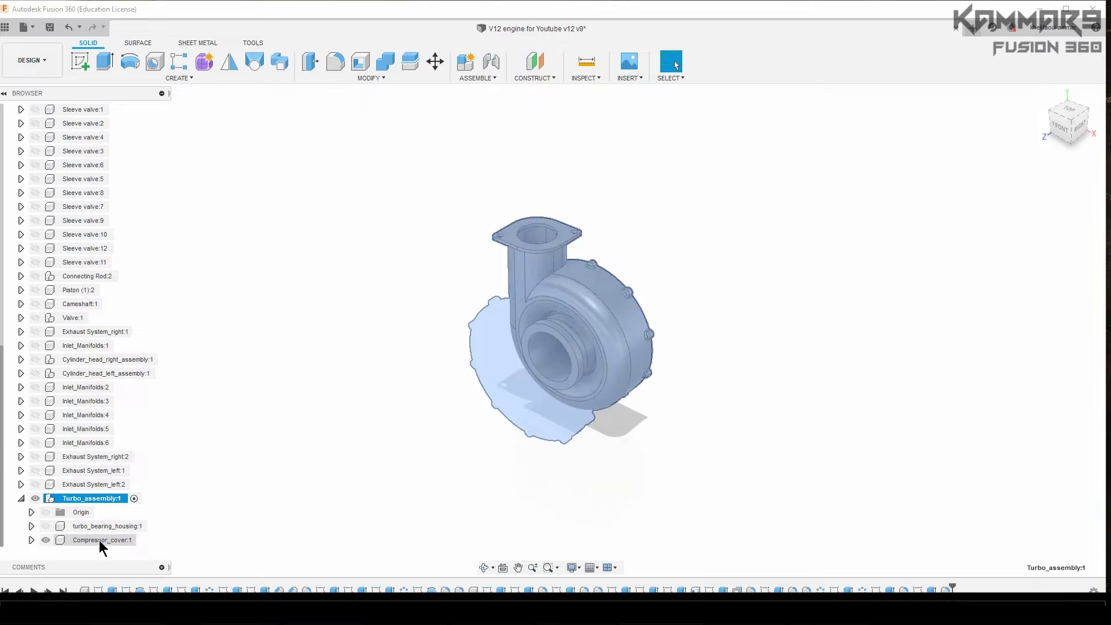
pyautogui.click(45, 540)
pyautogui.scroll(-2, 357, 400)
pyautogui.click(363, 382)
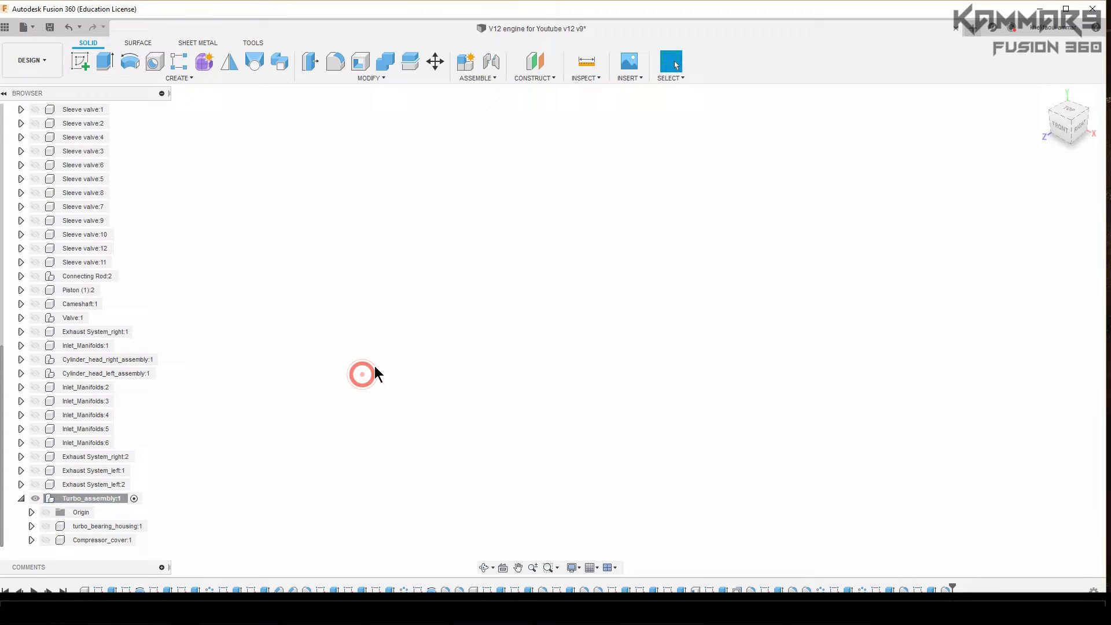
# Step: Create a new empty component named Turbine_Housing under Turbo_assembly
pyautogui.click(468, 70)
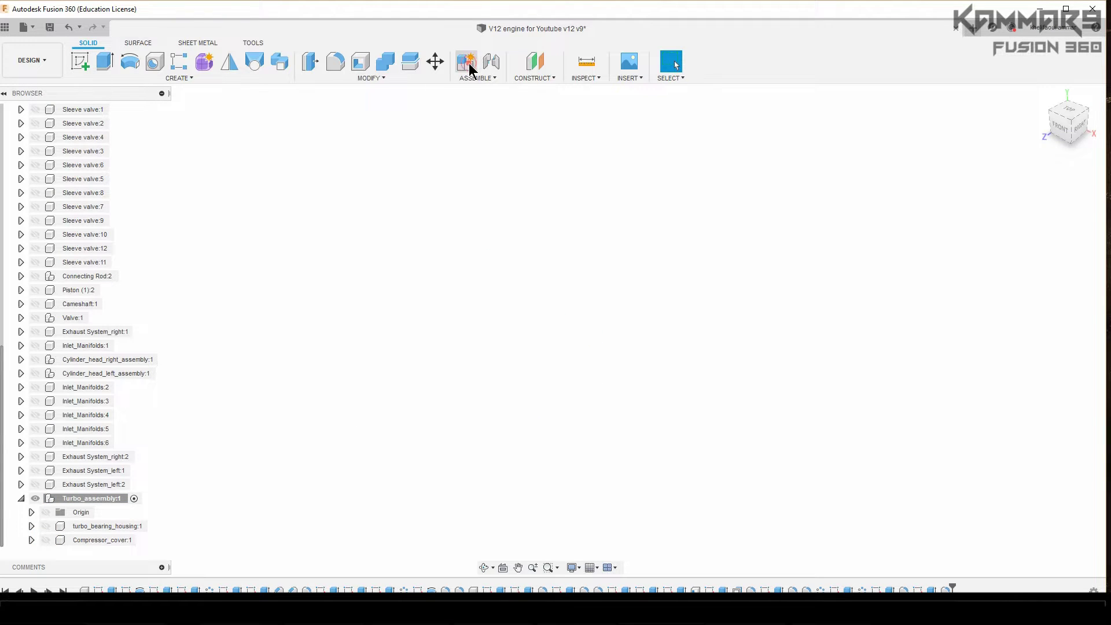
pyautogui.doubleClick(1031, 216)
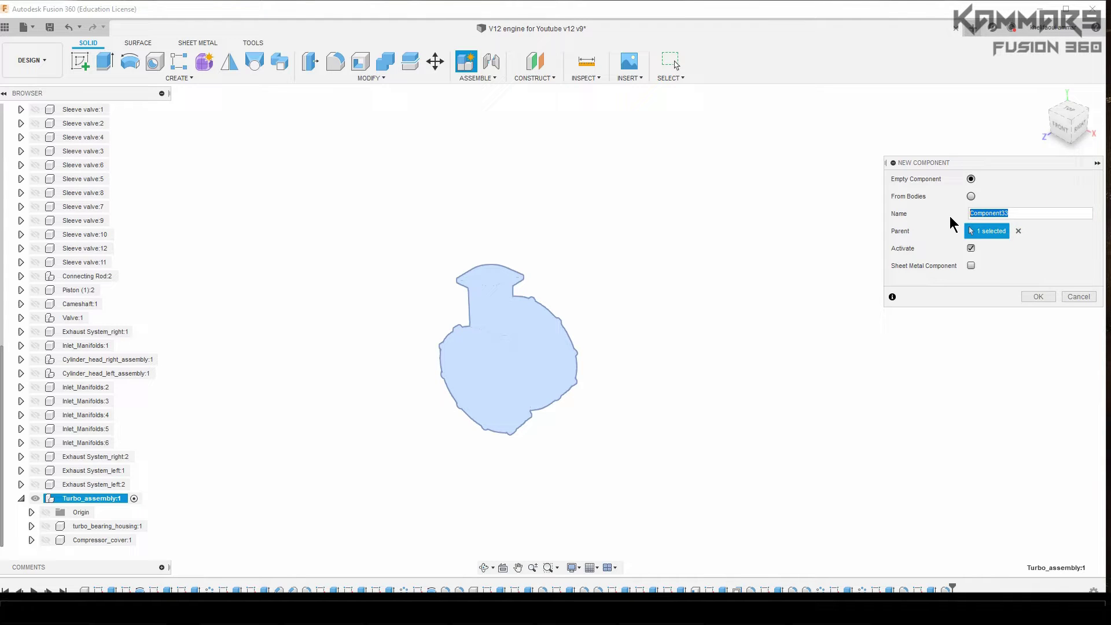
pyautogui.write('Turbine_Hous')
pyautogui.write('ing')
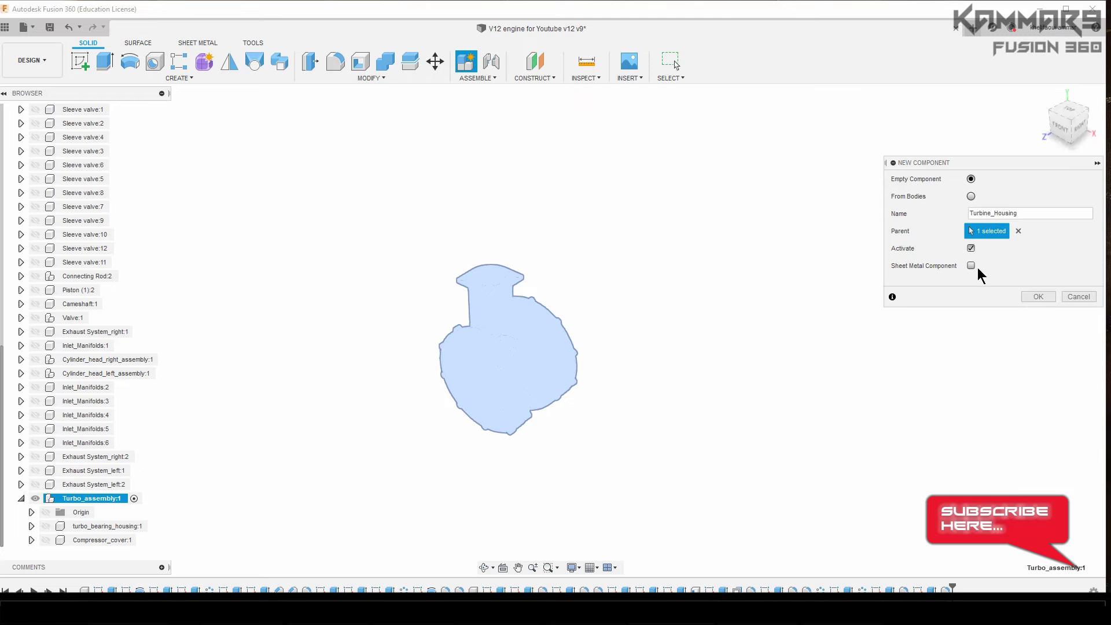
pyautogui.click(1039, 297)
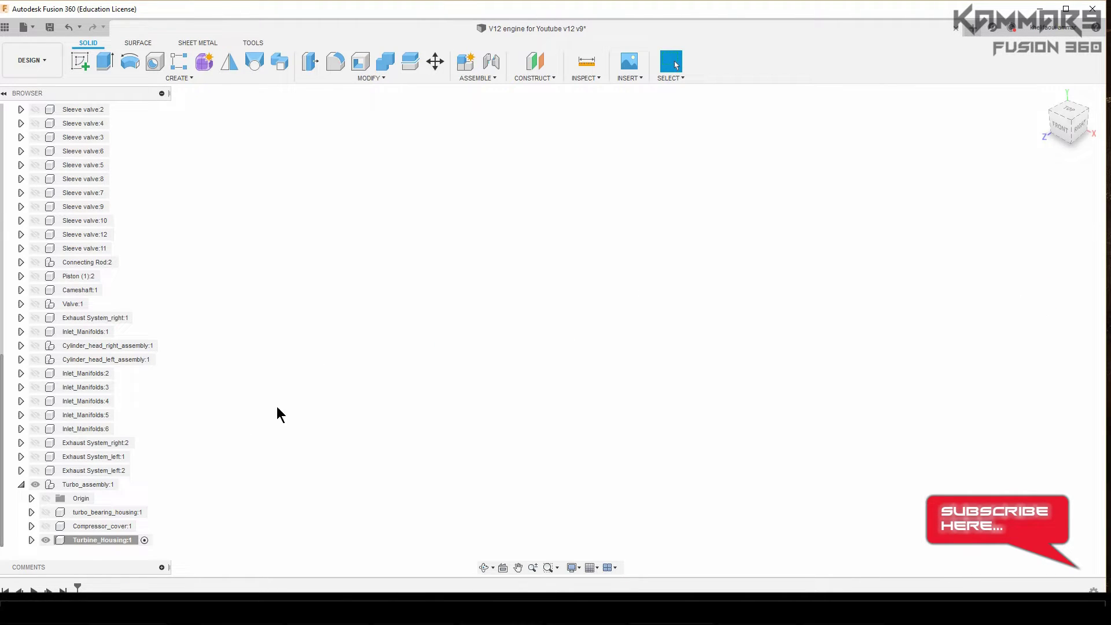
# Step: Show the Turbine_Housing origin, return to the home view and select its XY plane
pyautogui.click(32, 541)
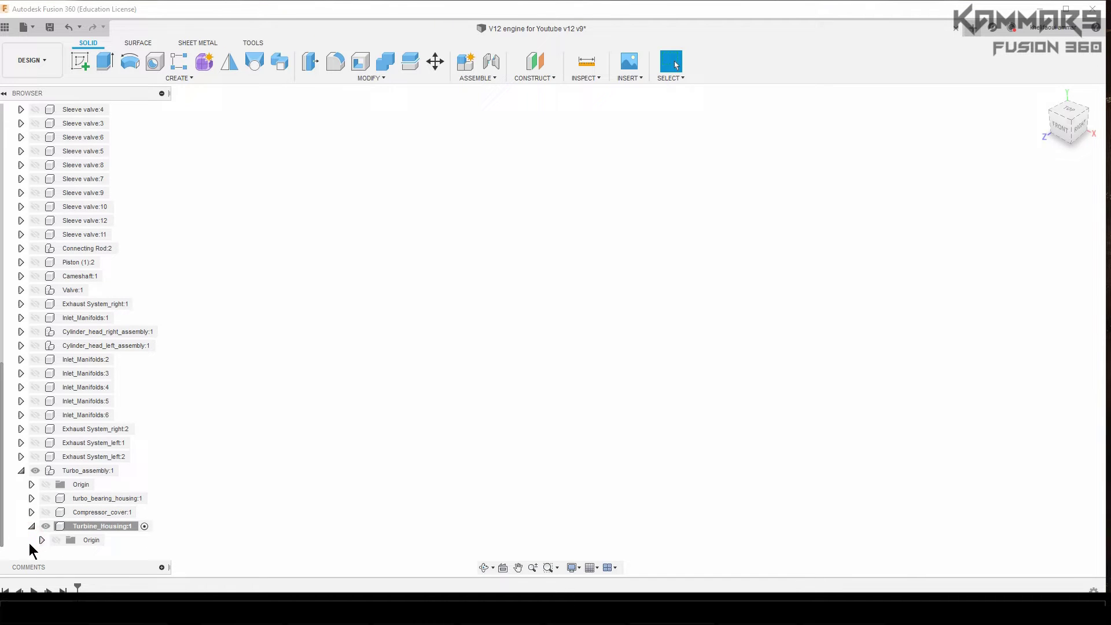
pyautogui.click(54, 541)
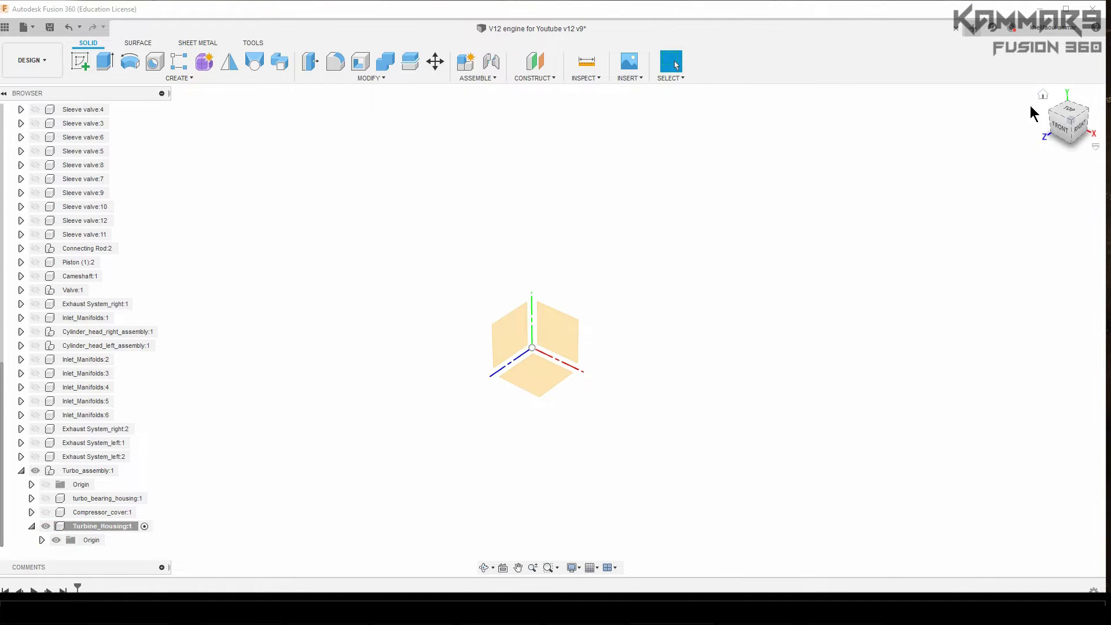
pyautogui.click(1045, 98)
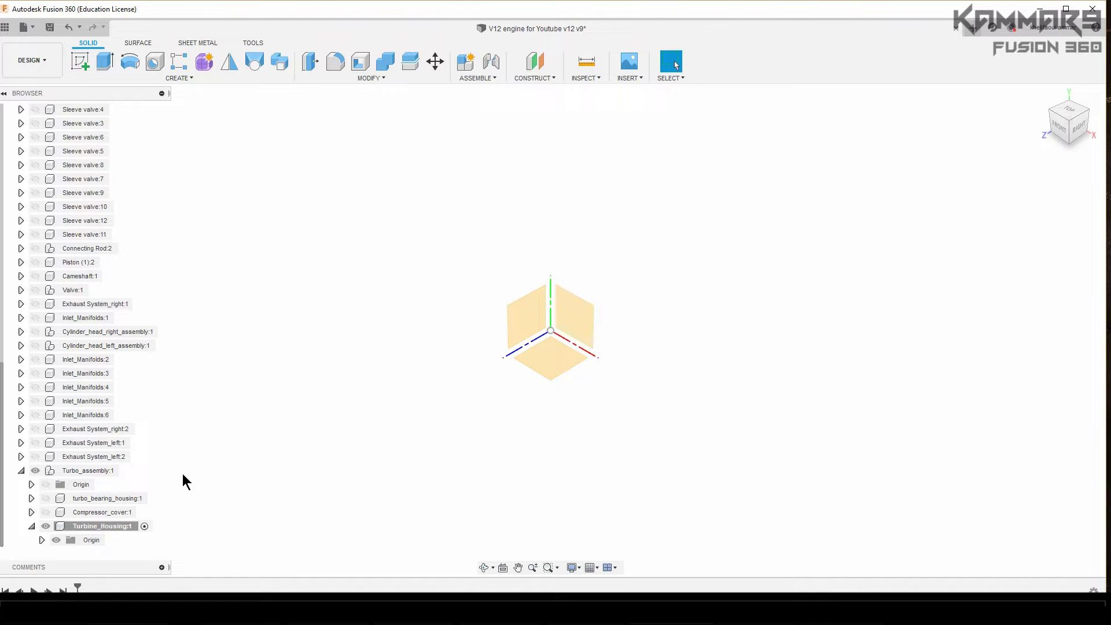
pyautogui.click(46, 514)
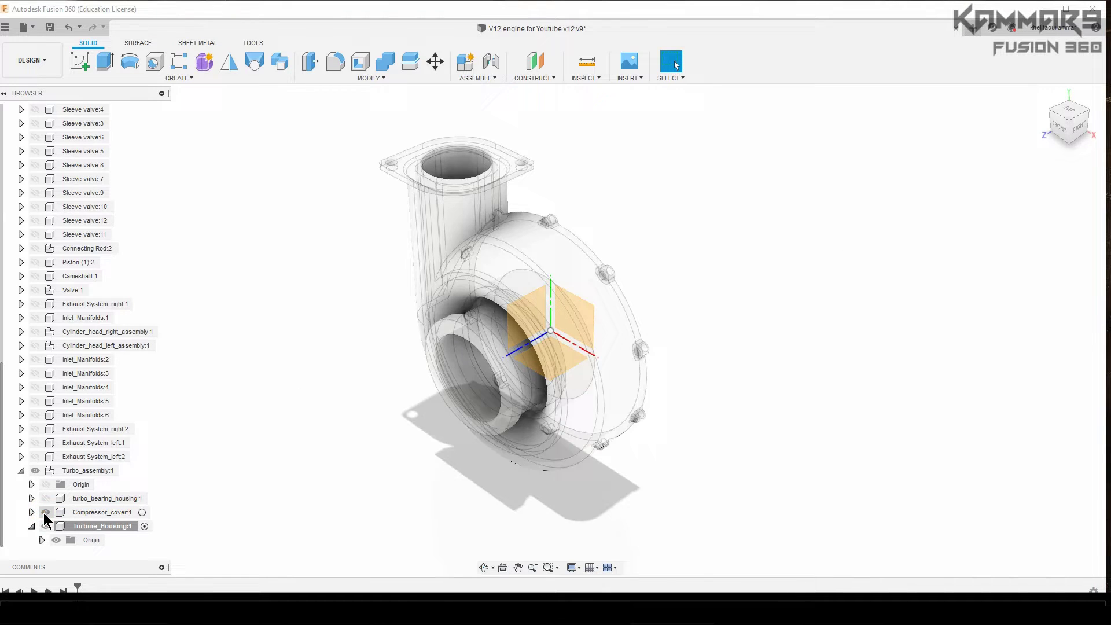
pyautogui.click(45, 513)
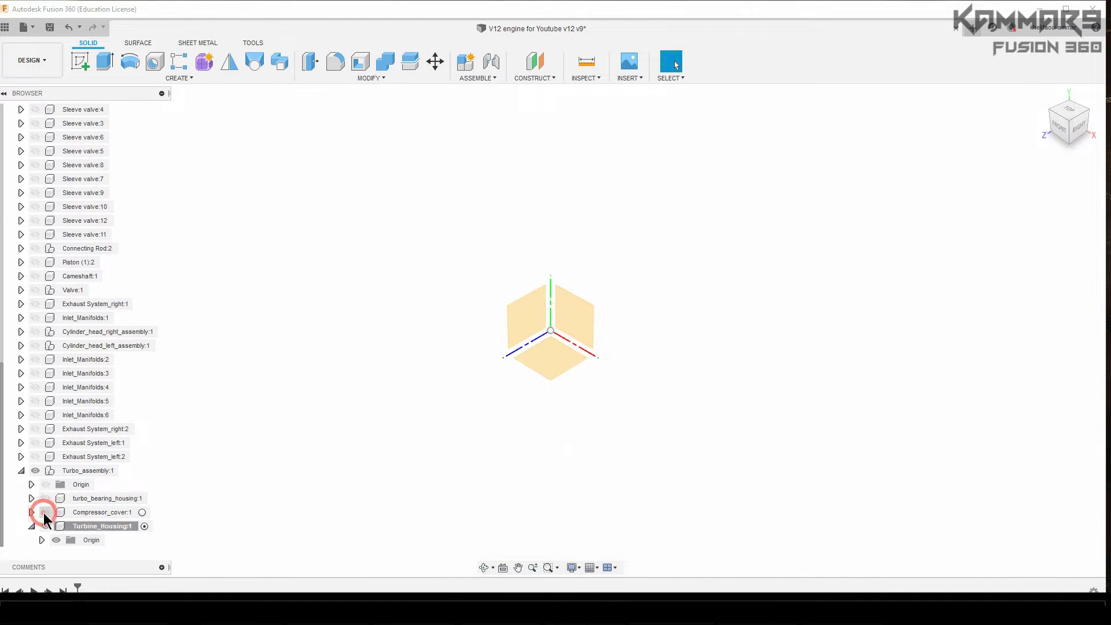
pyautogui.click(579, 324)
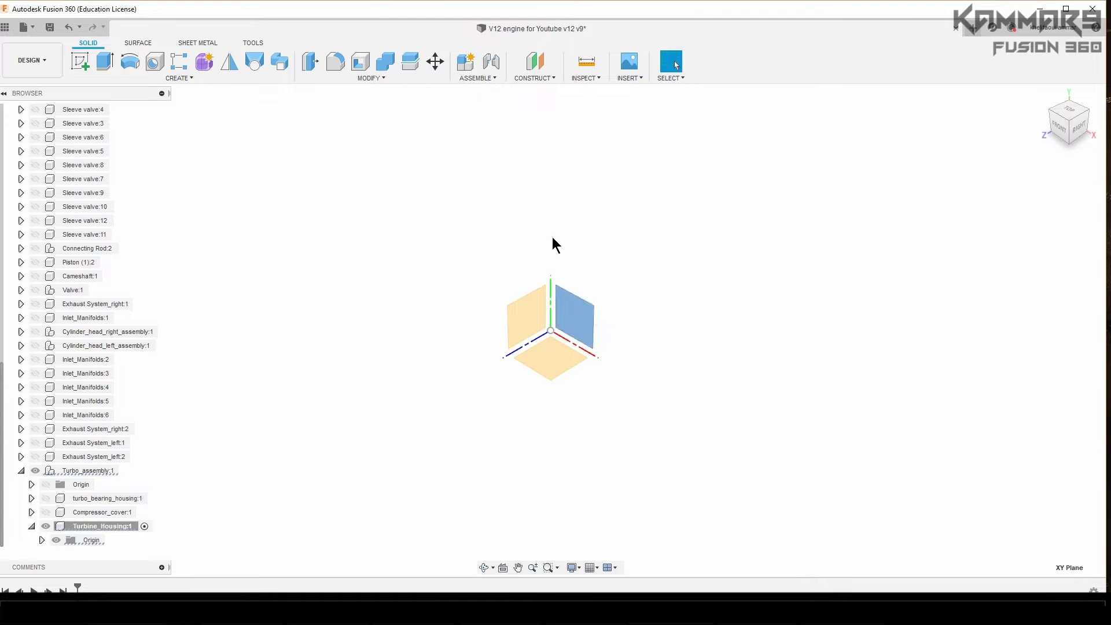
# Step: Sketch a Ø100 mm circle centred at the origin on the XY plane
pyautogui.click(81, 60)
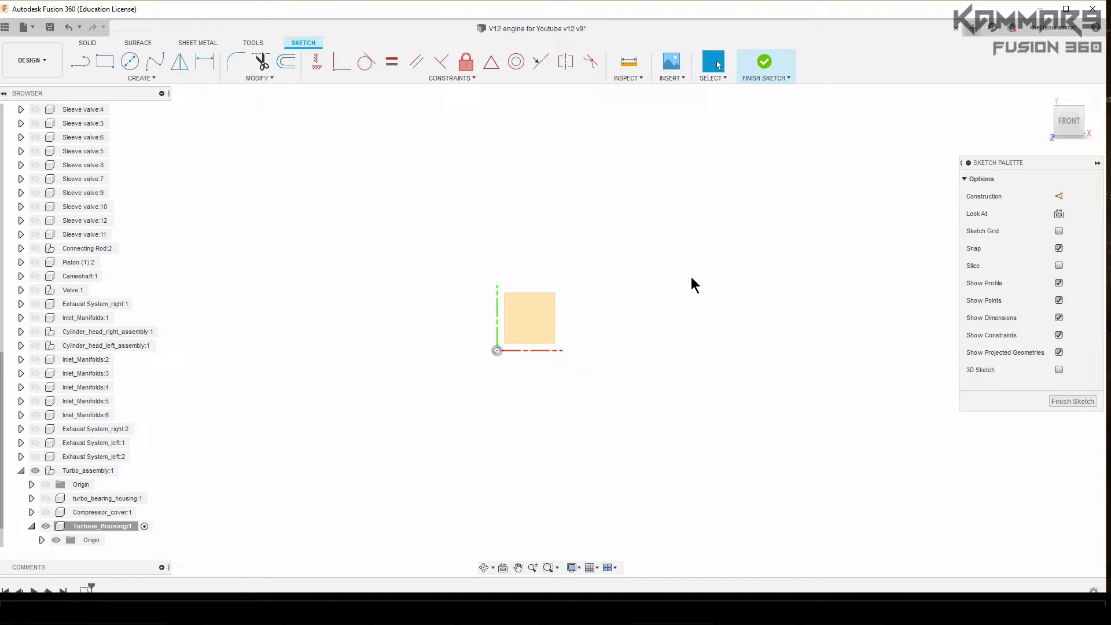
pyautogui.press('c')
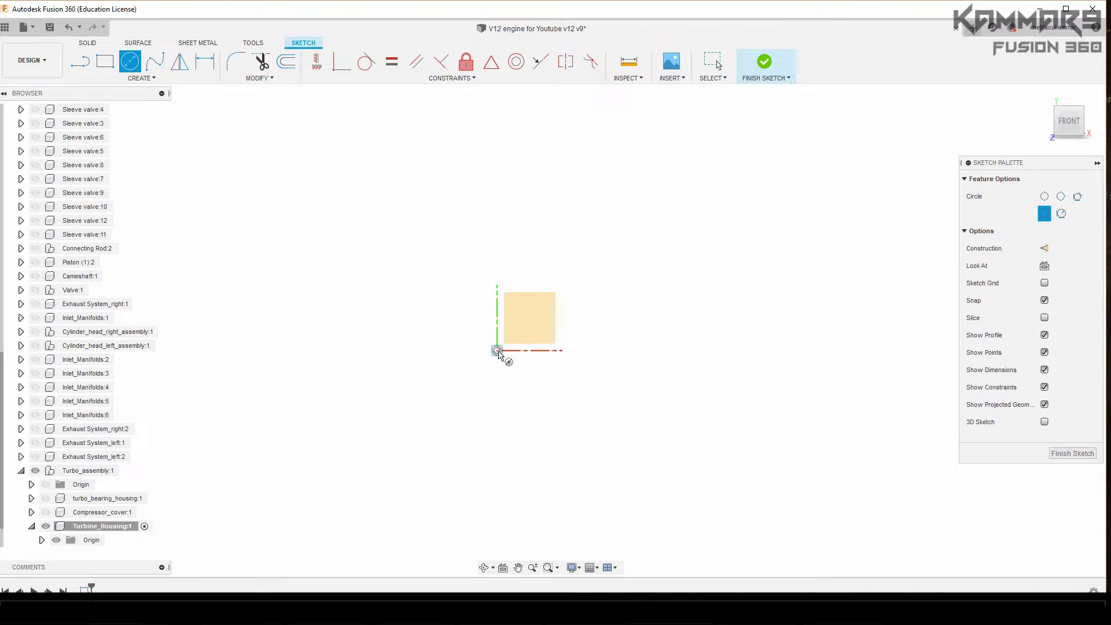
pyautogui.click(497, 351)
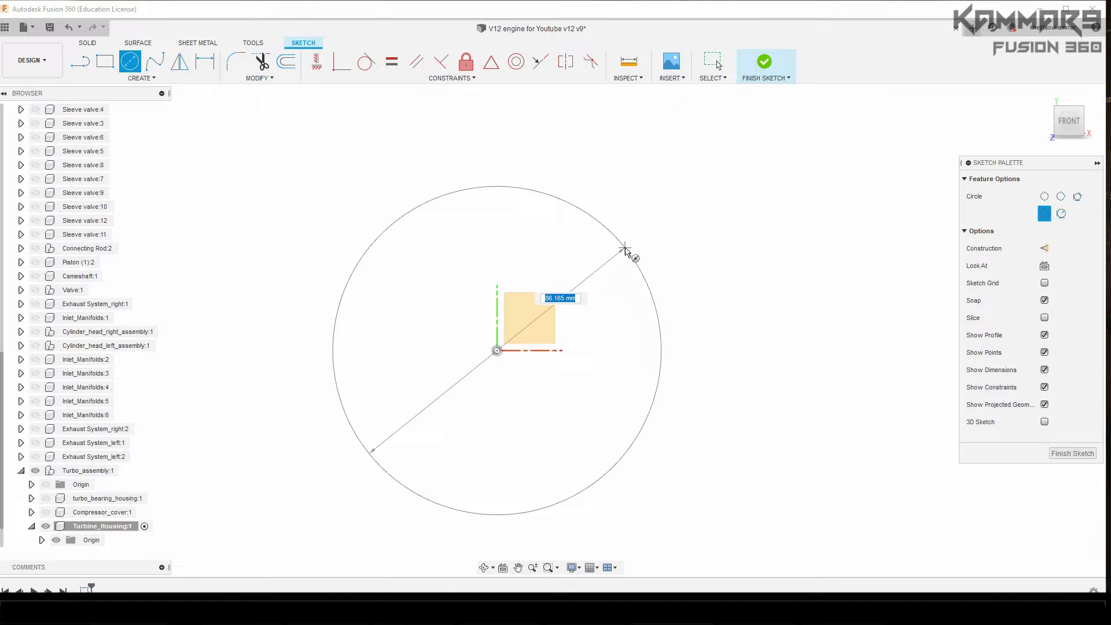
pyautogui.write('100')
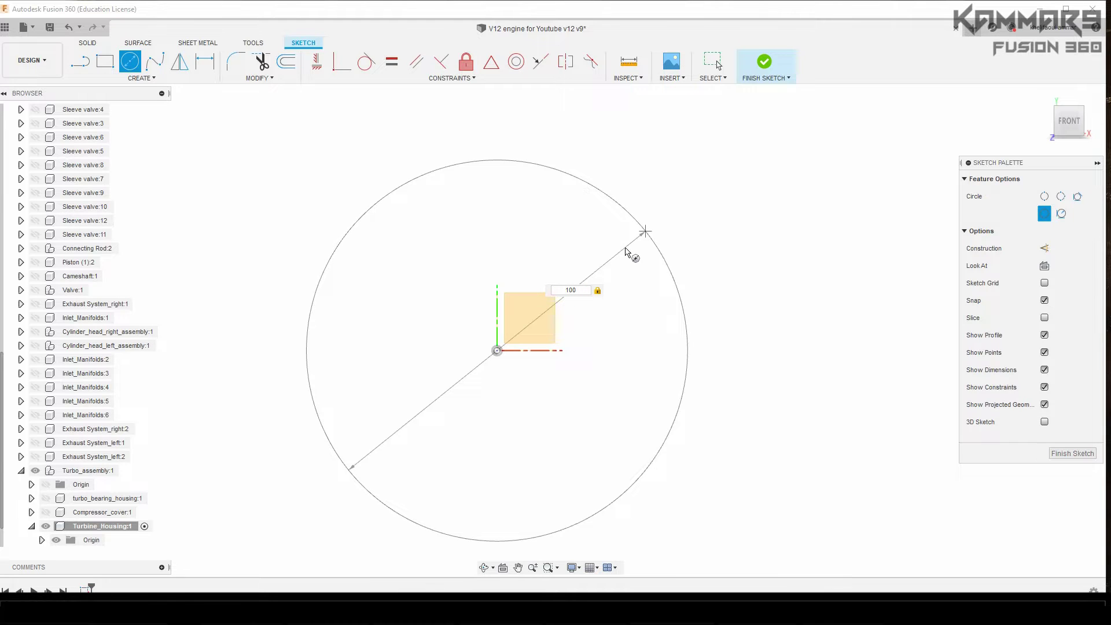
pyautogui.press('Return')
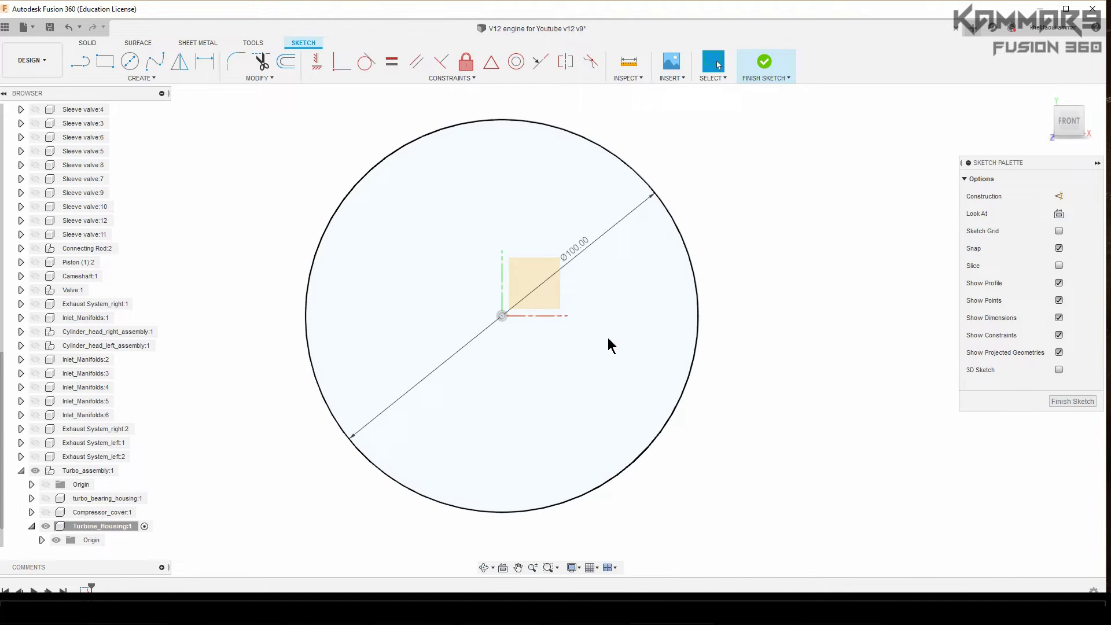
# Step: Add a 70 × 30 mm rectangle from the circle's bottom point and start an extrude
pyautogui.press('r')
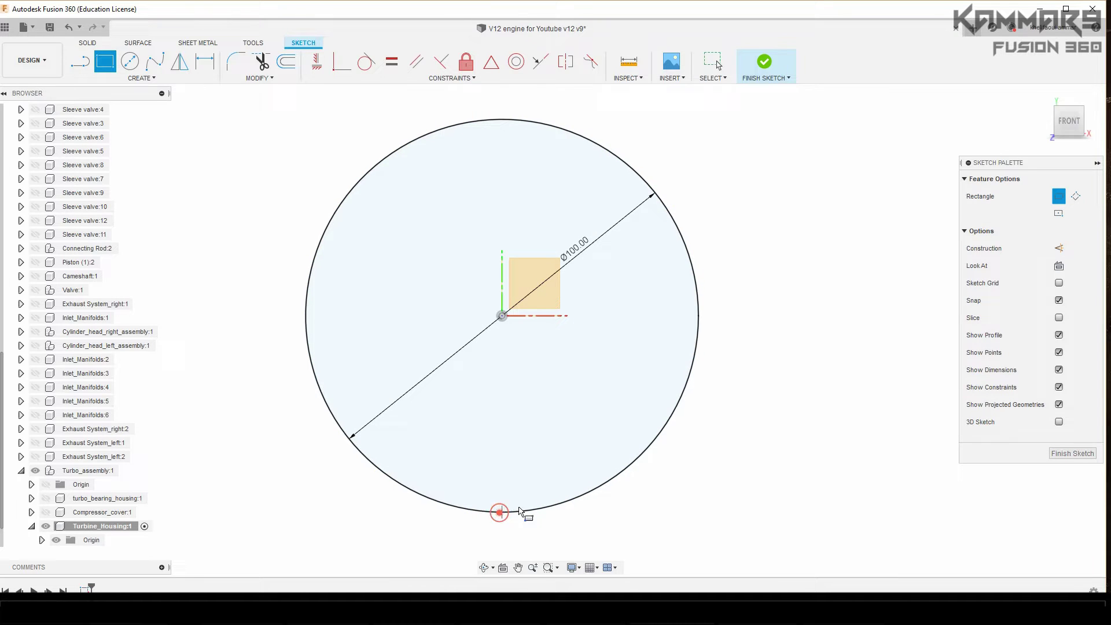
pyautogui.click(502, 512)
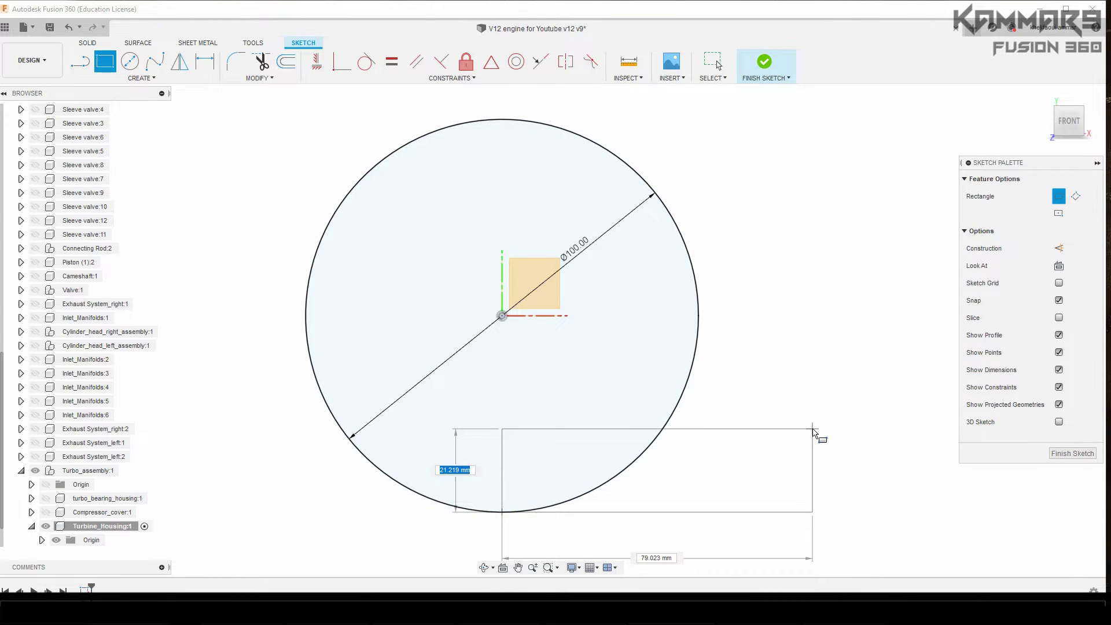
pyautogui.write('30')
pyautogui.press('Tab')
pyautogui.write('70')
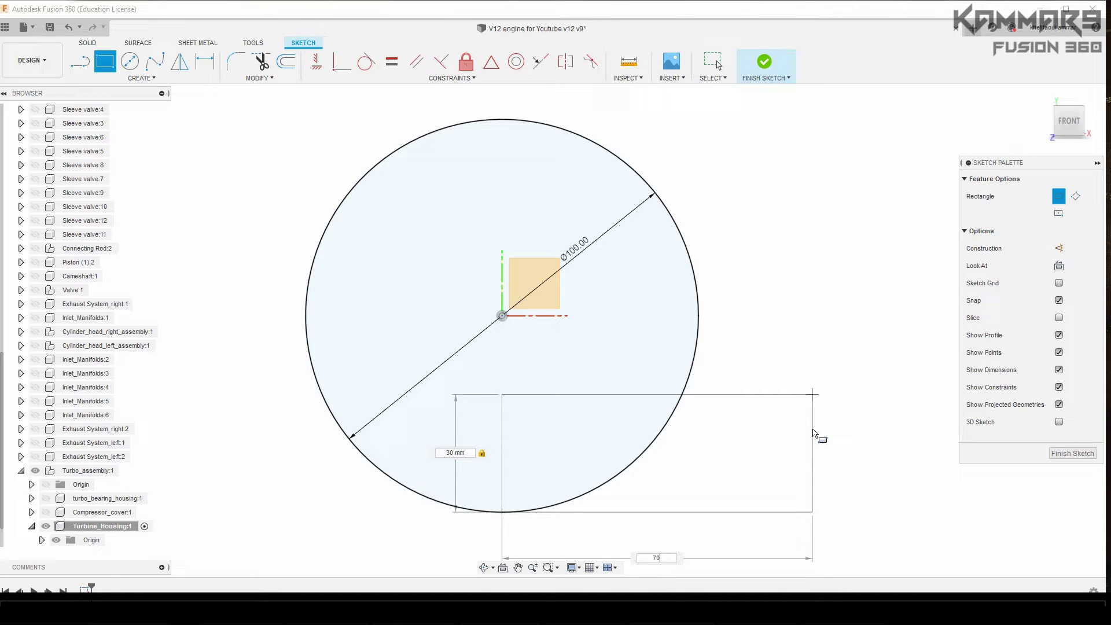
pyautogui.press('Return')
pyautogui.press('Escape')
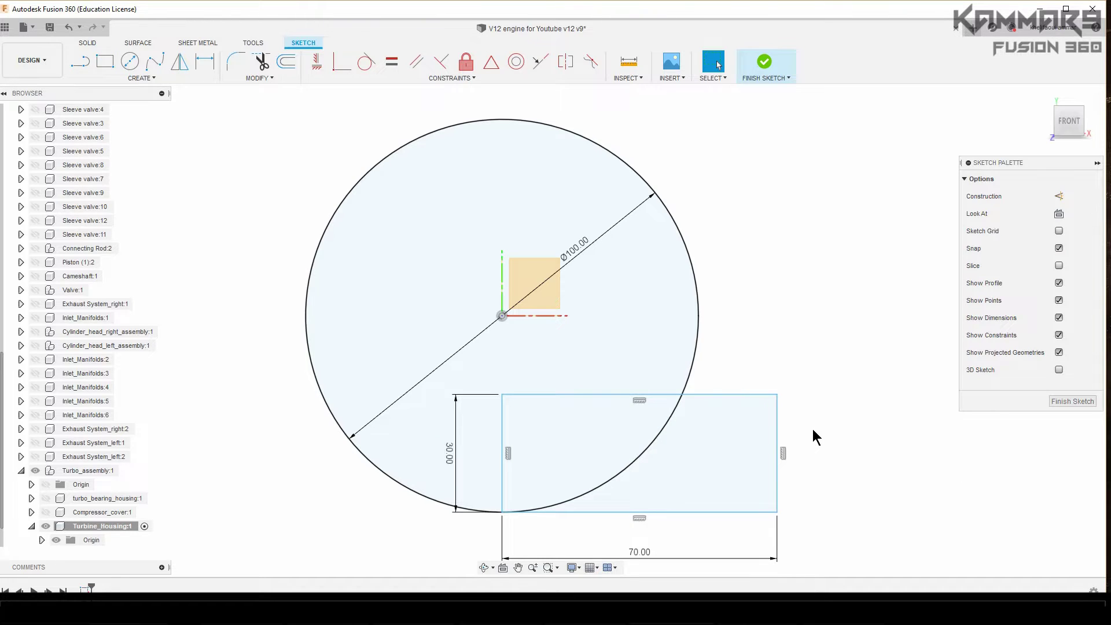
pyautogui.scroll(-5, 813, 429)
pyautogui.keyDown('shift'); pyautogui.moveTo(822, 367); pyautogui.dragTo(786, 393, button='middle'); pyautogui.keyUp('shift')
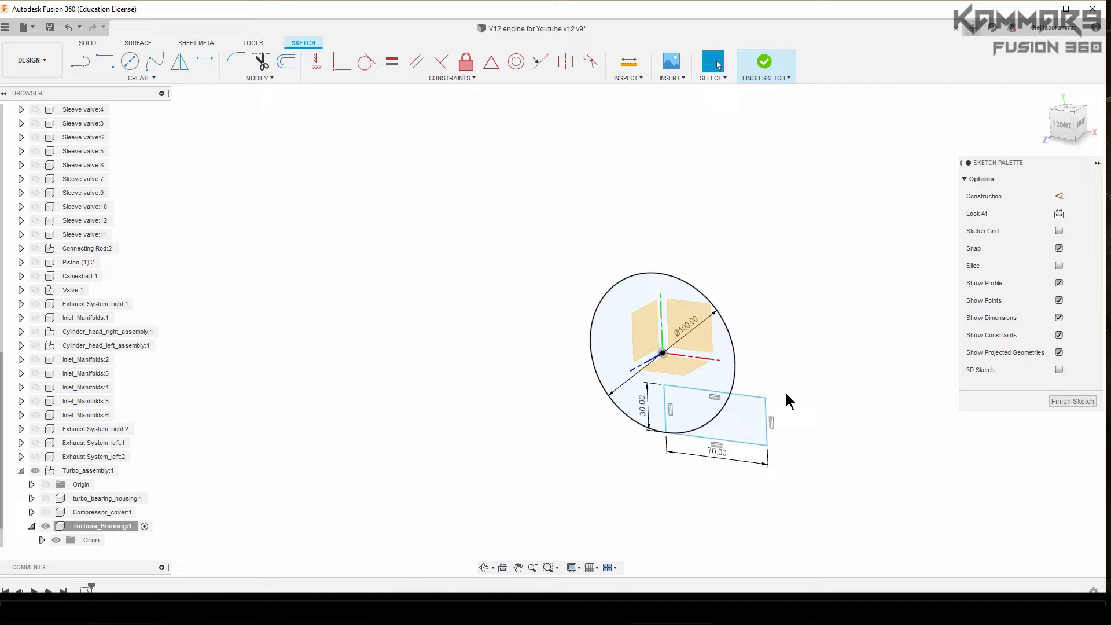
pyautogui.scroll(3, 787, 400)
pyautogui.press('e')
# Step: Extrude the circle and rectangle profiles together about 37 mm into a solid housing body
pyautogui.click(774, 429)
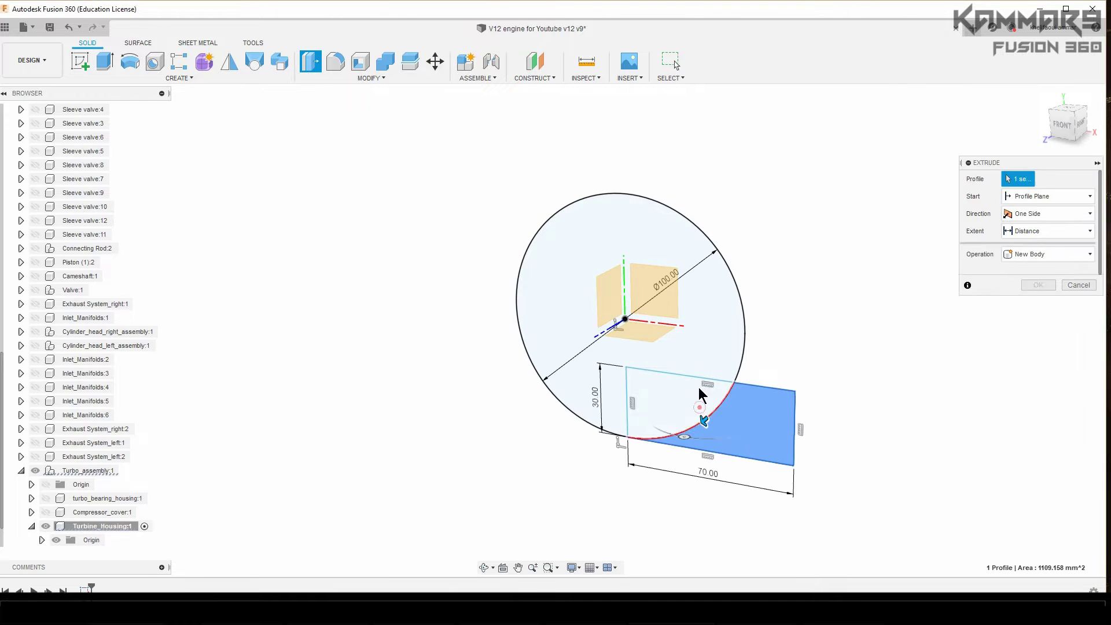
pyautogui.click(702, 395)
pyautogui.click(694, 281)
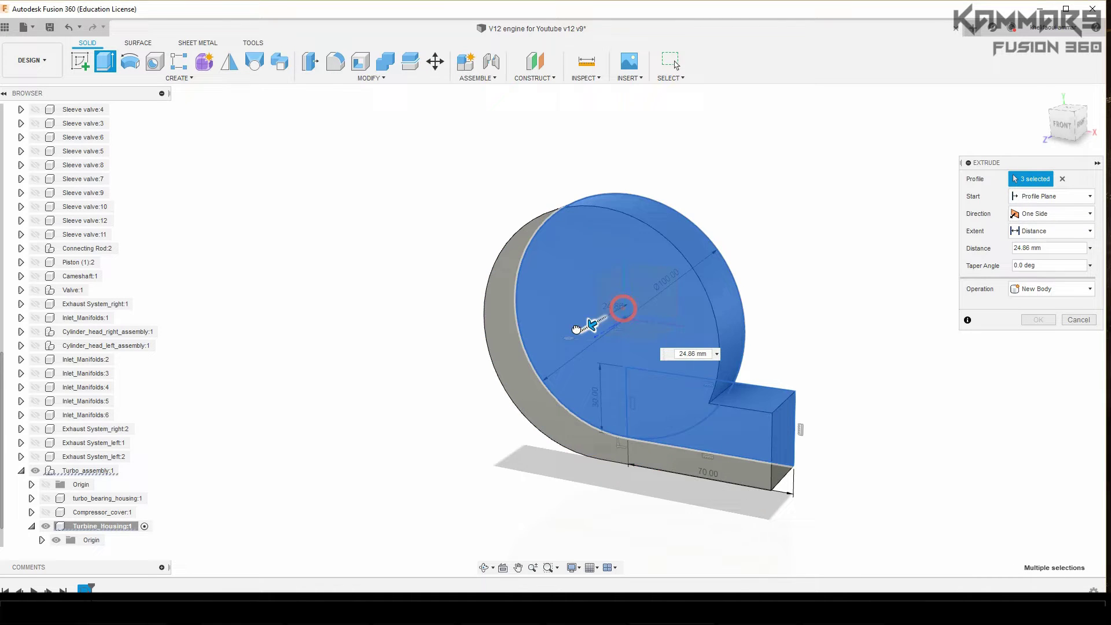
pyautogui.moveTo(593, 325); pyautogui.dragTo(577, 334)
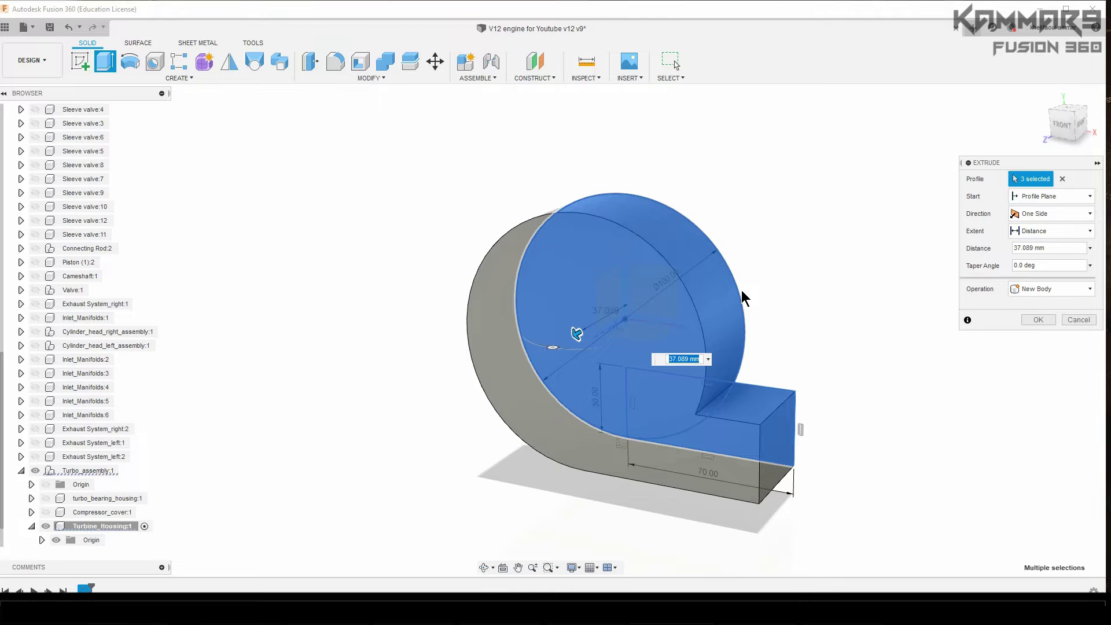
pyautogui.press('Return')
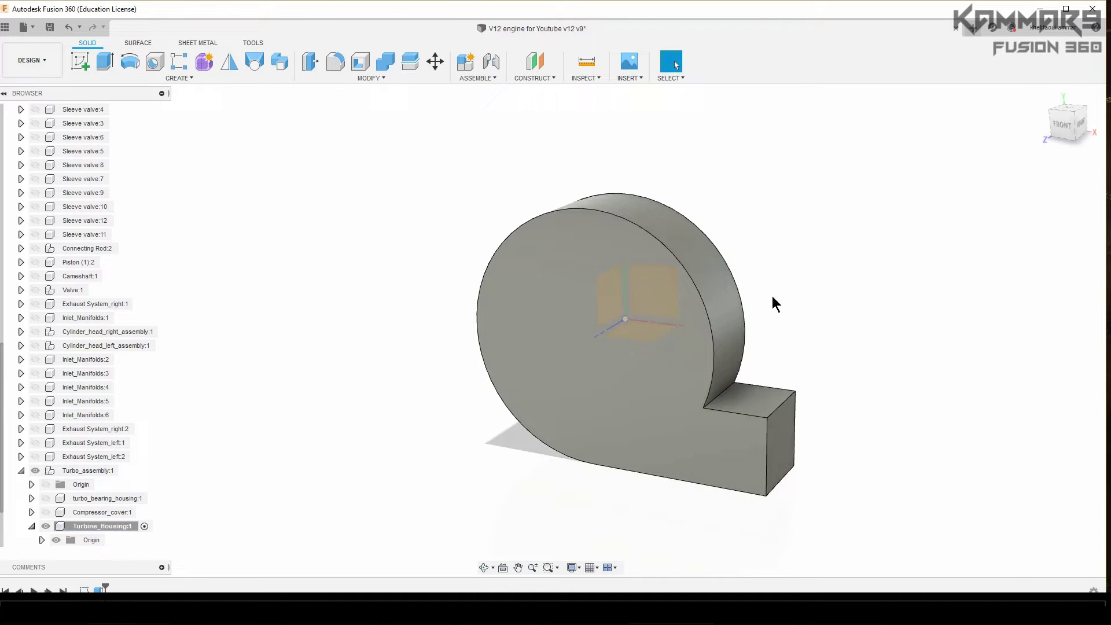
# Step: Orbit the housing and select the top face of the outlet block
pyautogui.keyDown('shift'); pyautogui.moveTo(788, 234); pyautogui.dragTo(743, 235, button='middle'); pyautogui.keyUp('shift')
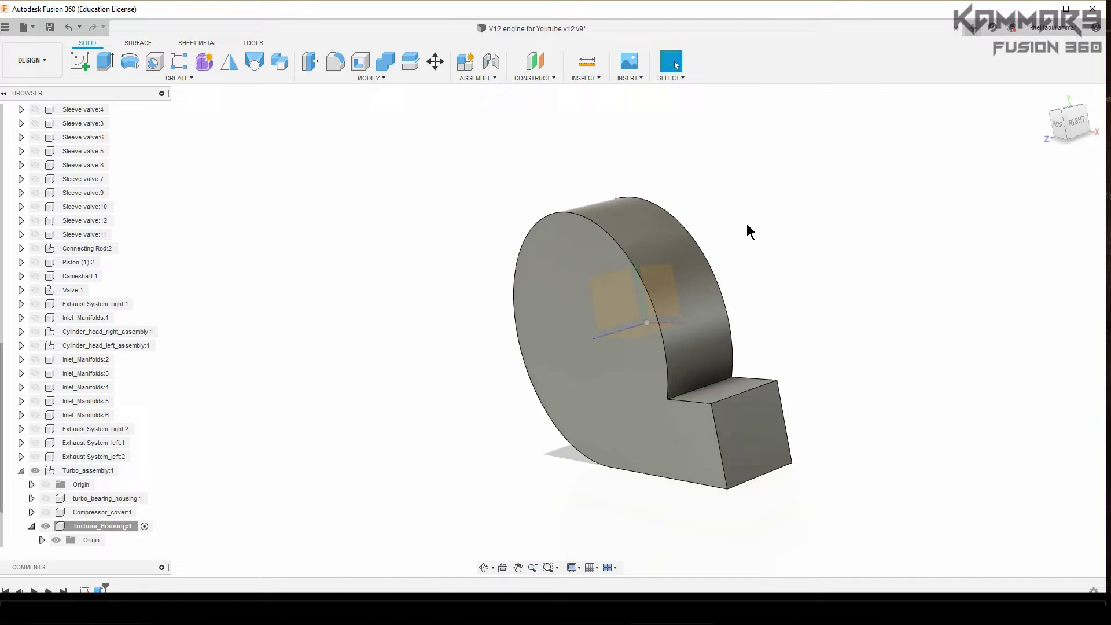
pyautogui.keyDown('shift'); pyautogui.moveTo(743, 223); pyautogui.dragTo(728, 426, button='middle'); pyautogui.keyUp('shift')
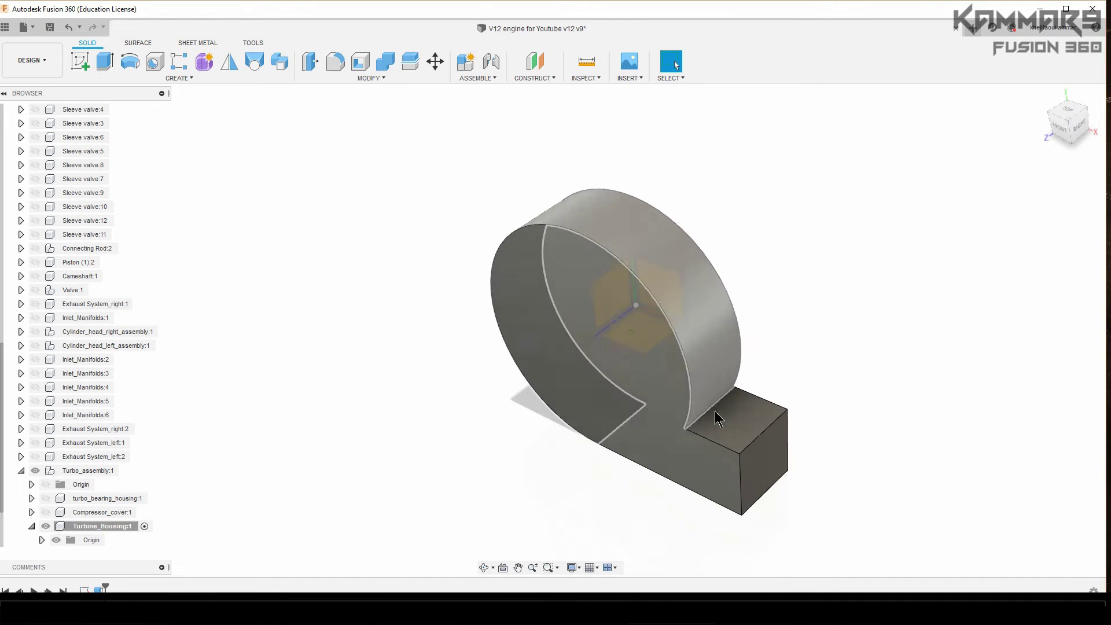
pyautogui.click(727, 426)
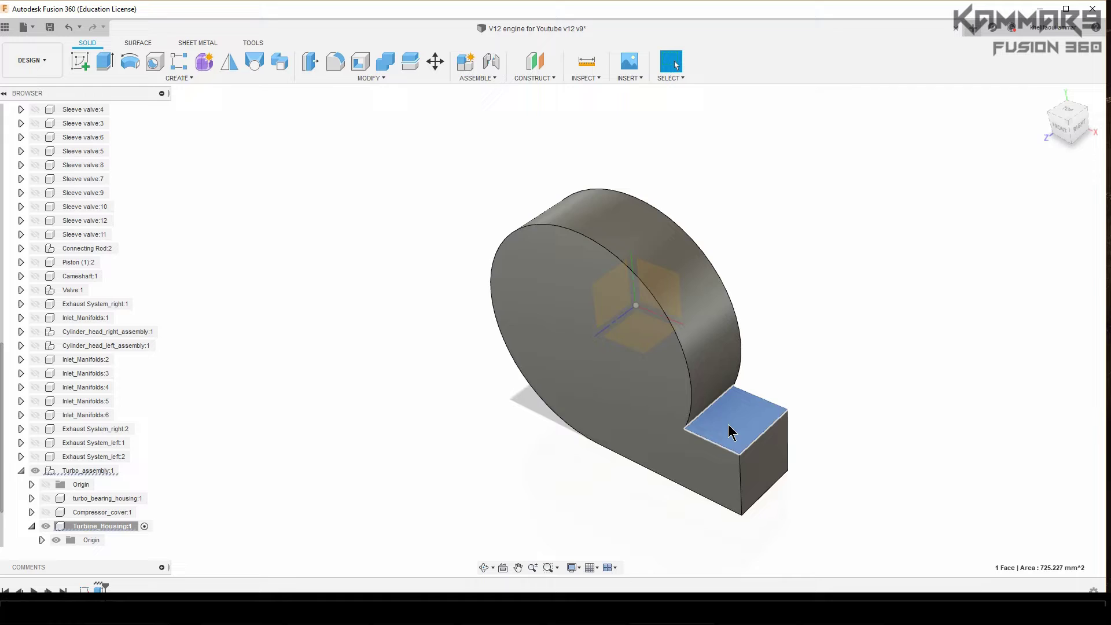
# Step: Sketch a triangle on the block face with a short ~7 mm leg beyond the edge
pyautogui.click(77, 63)
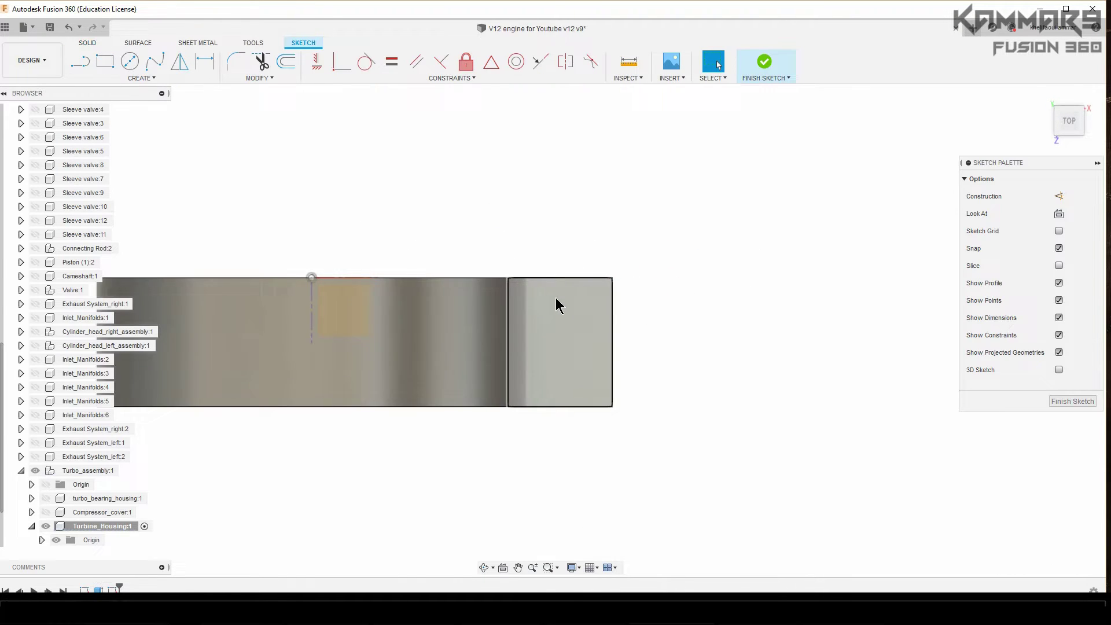
pyautogui.keyDown('shift'); pyautogui.moveTo(557, 304); pyautogui.dragTo(541, 234, button='middle'); pyautogui.keyUp('shift')
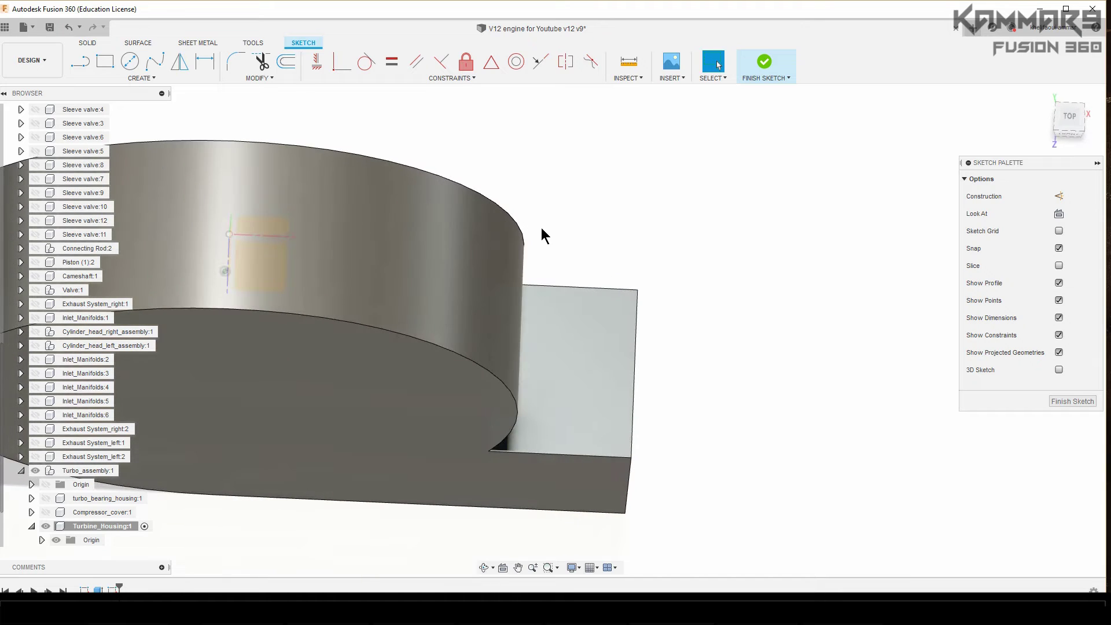
pyautogui.press('l')
pyautogui.click(489, 453)
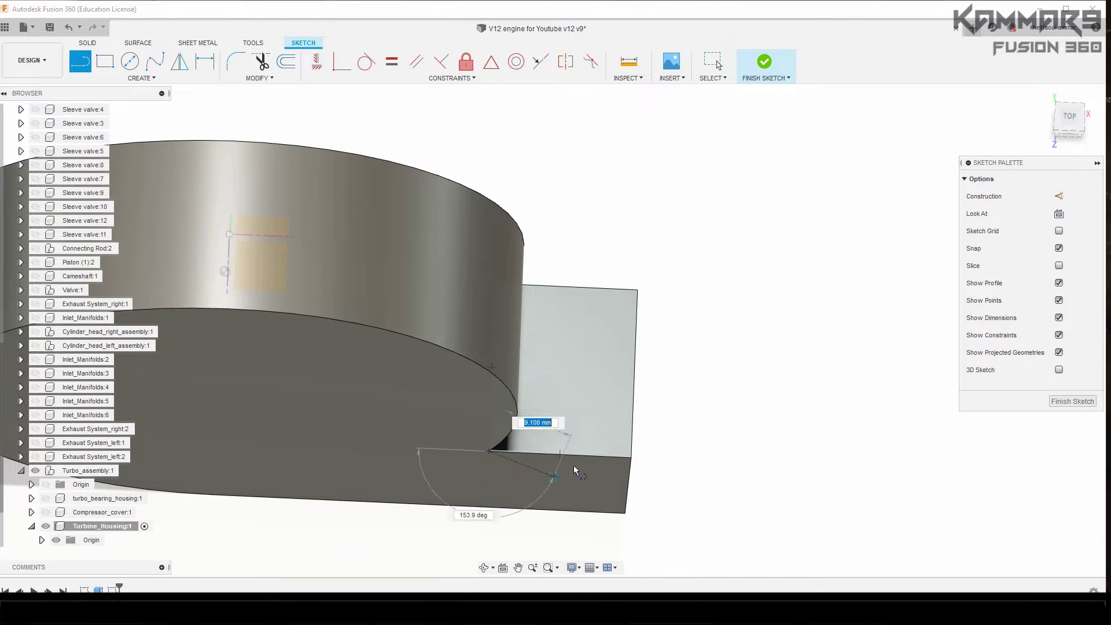
pyautogui.doubleClick(631, 458)
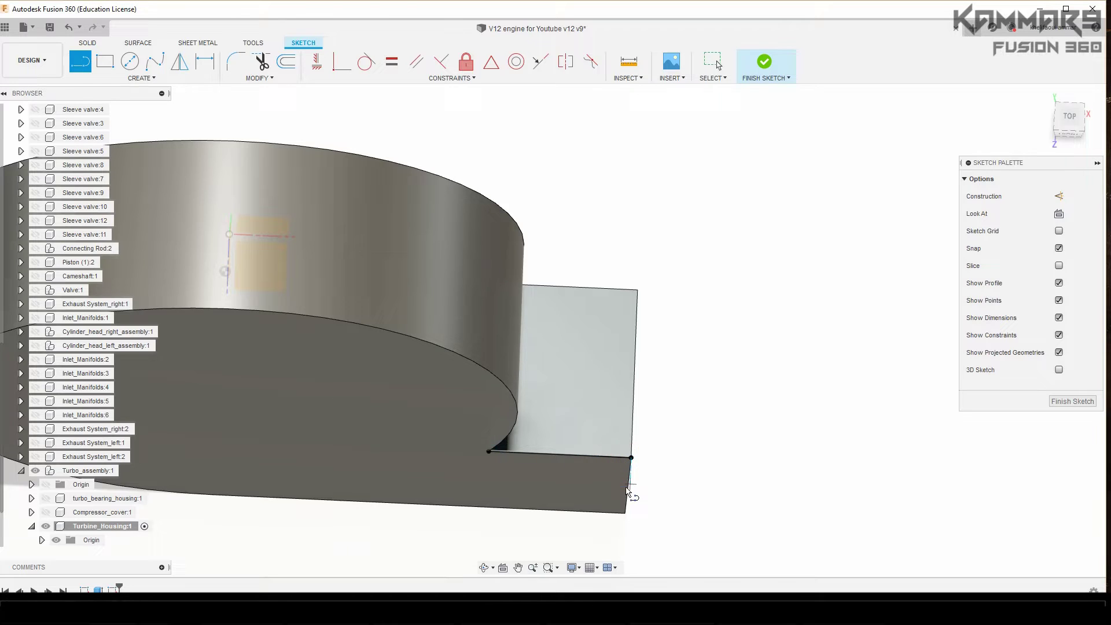
pyautogui.keyDown('shift'); pyautogui.moveTo(612, 446); pyautogui.dragTo(596, 515, button='middle'); pyautogui.keyUp('shift')
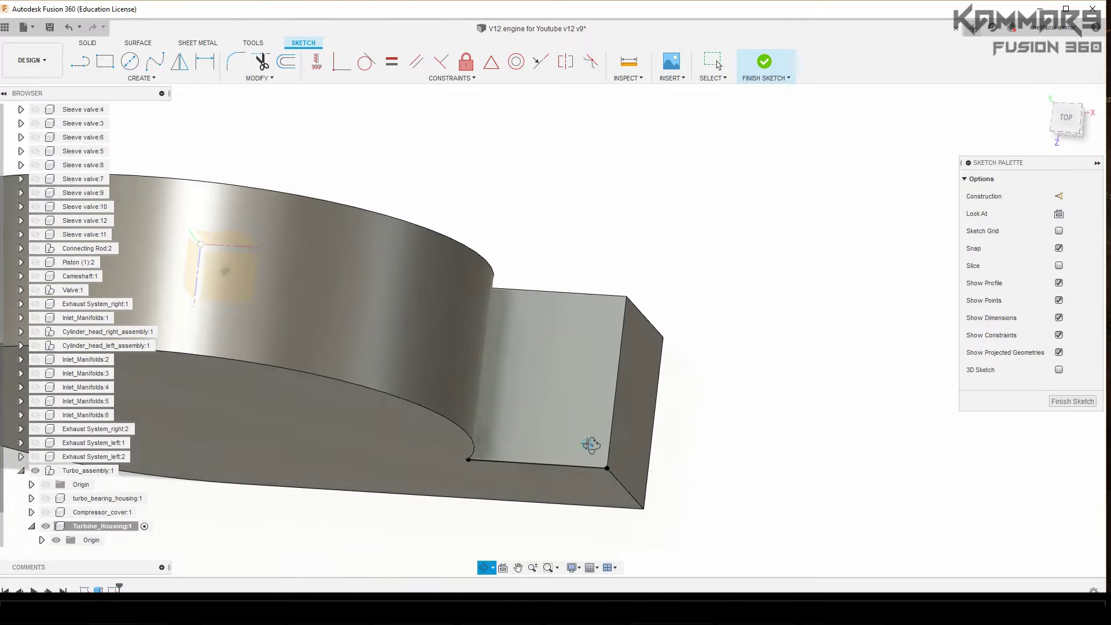
pyautogui.click(605, 475)
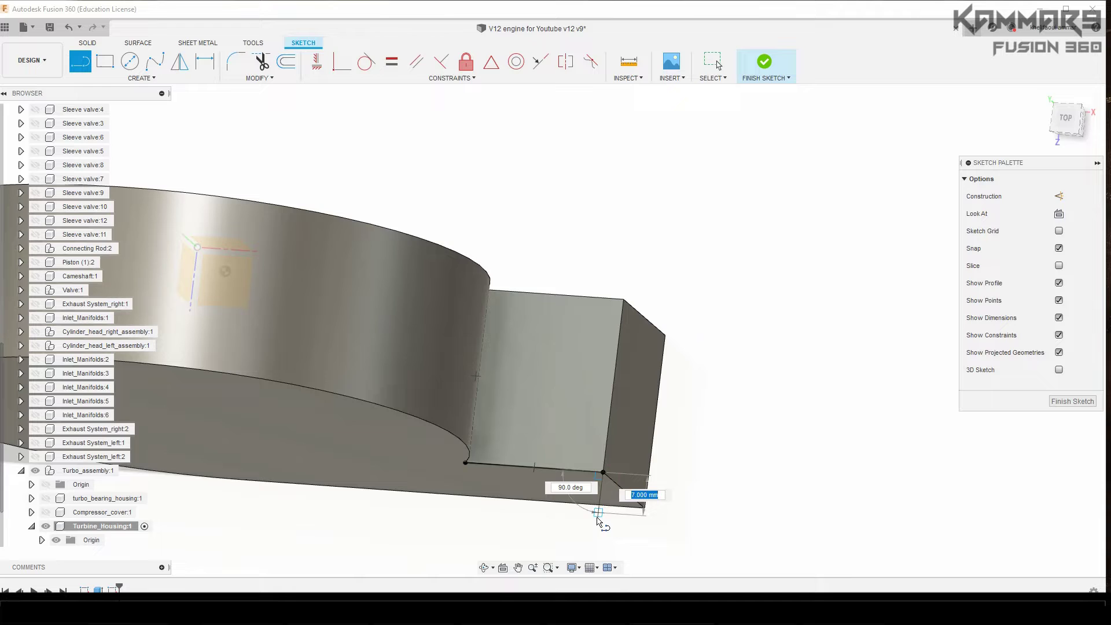
pyautogui.click(598, 514)
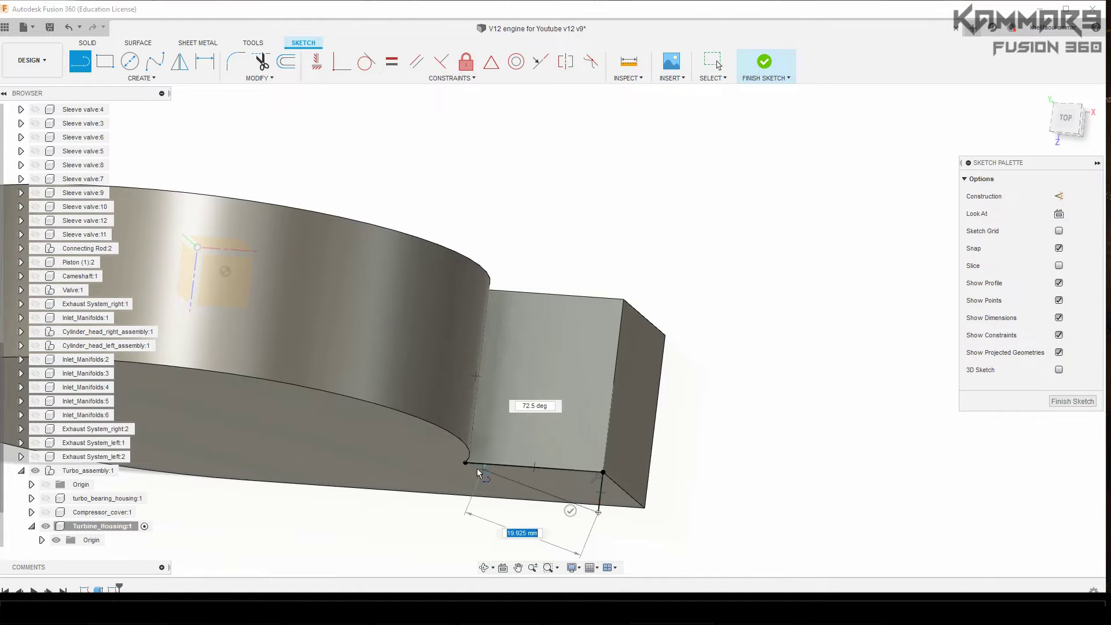
pyautogui.click(603, 474)
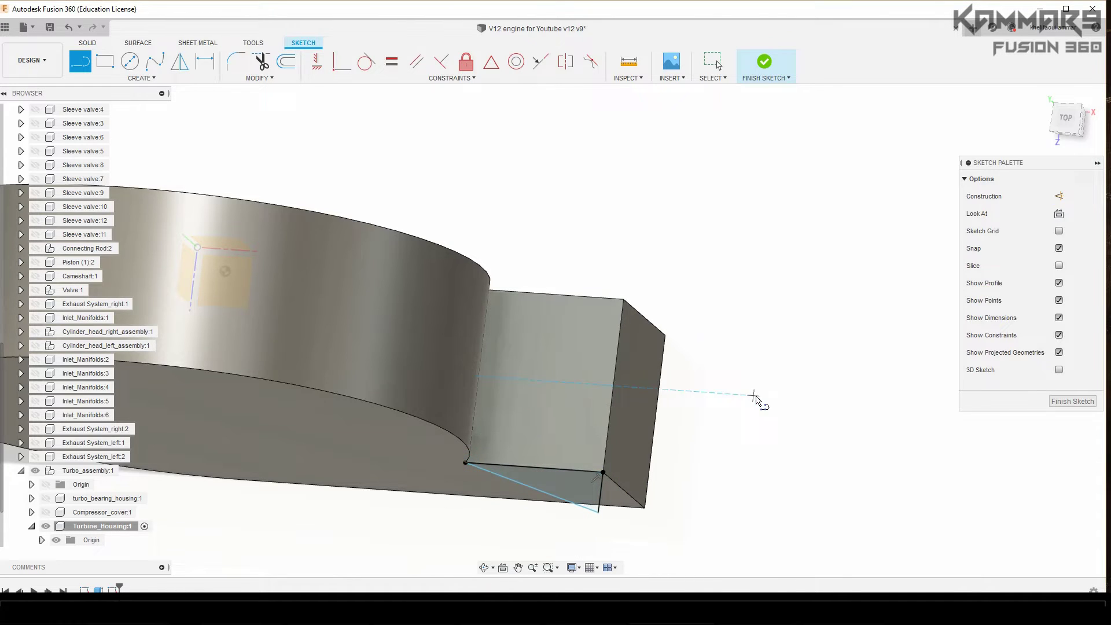
# Step: Draw a centreline across the block face and make it a construction line
pyautogui.keyDown('shift'); pyautogui.moveTo(622, 315); pyautogui.dragTo(634, 306, button='middle'); pyautogui.keyUp('shift')
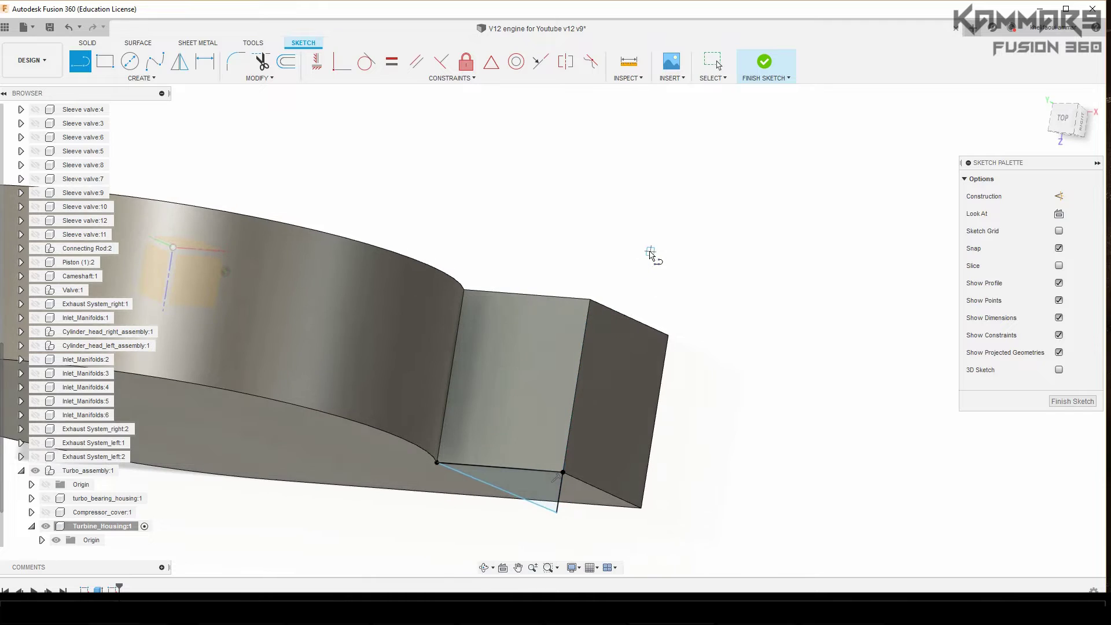
pyautogui.click(573, 384)
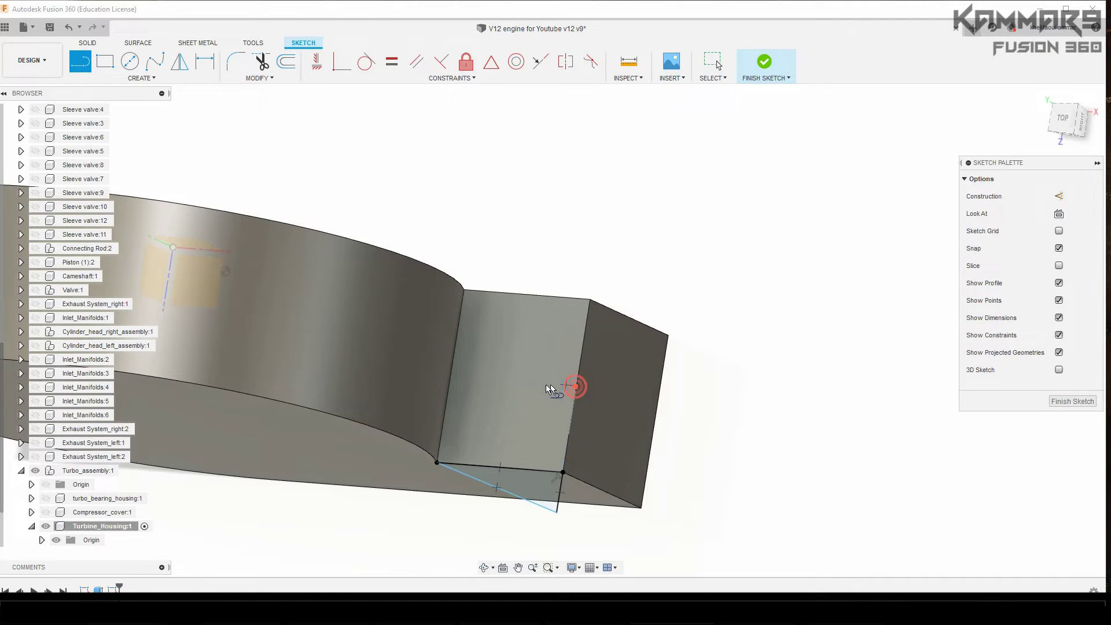
pyautogui.click(493, 380)
pyautogui.press('Escape')
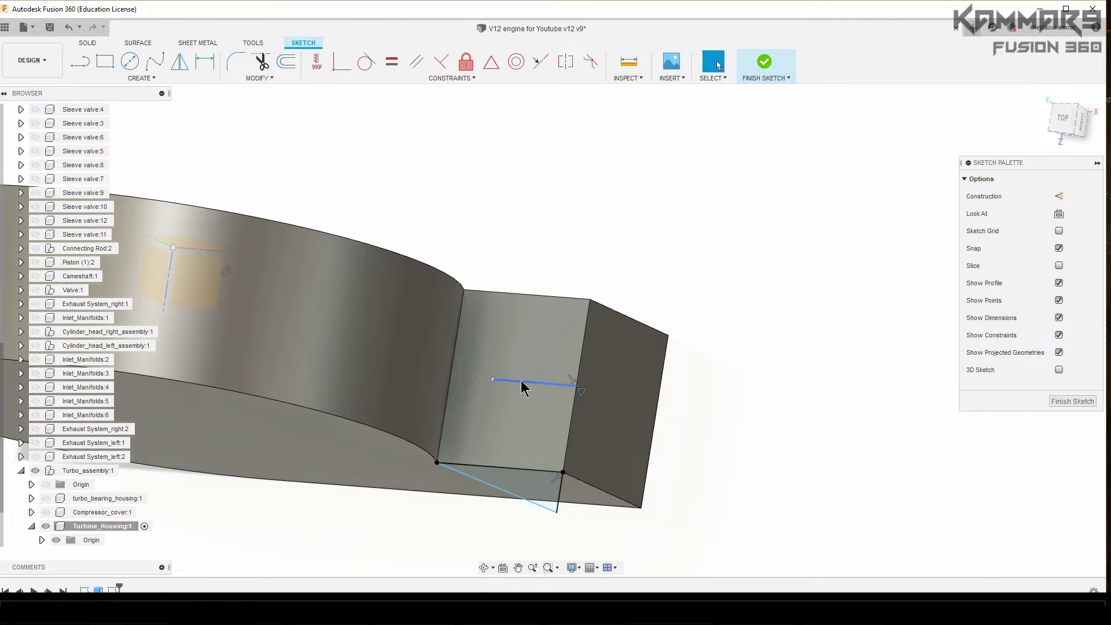
pyautogui.click(521, 380)
pyautogui.click(1059, 197)
pyautogui.click(947, 224)
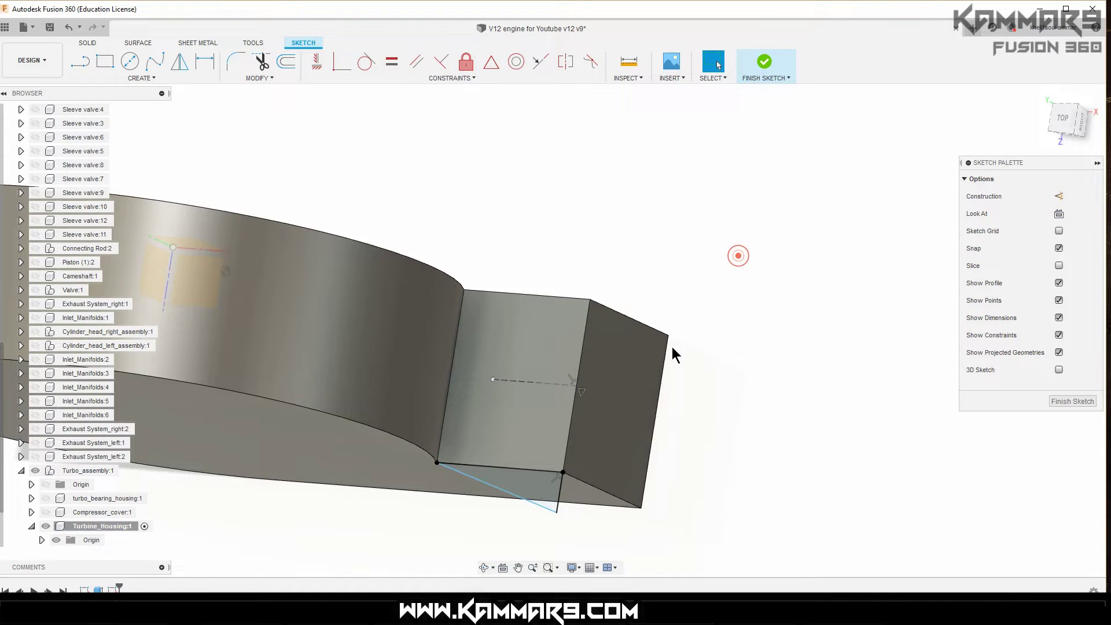
# Step: Dimension the triangle's short edge to 7.50 mm
pyautogui.press('d')
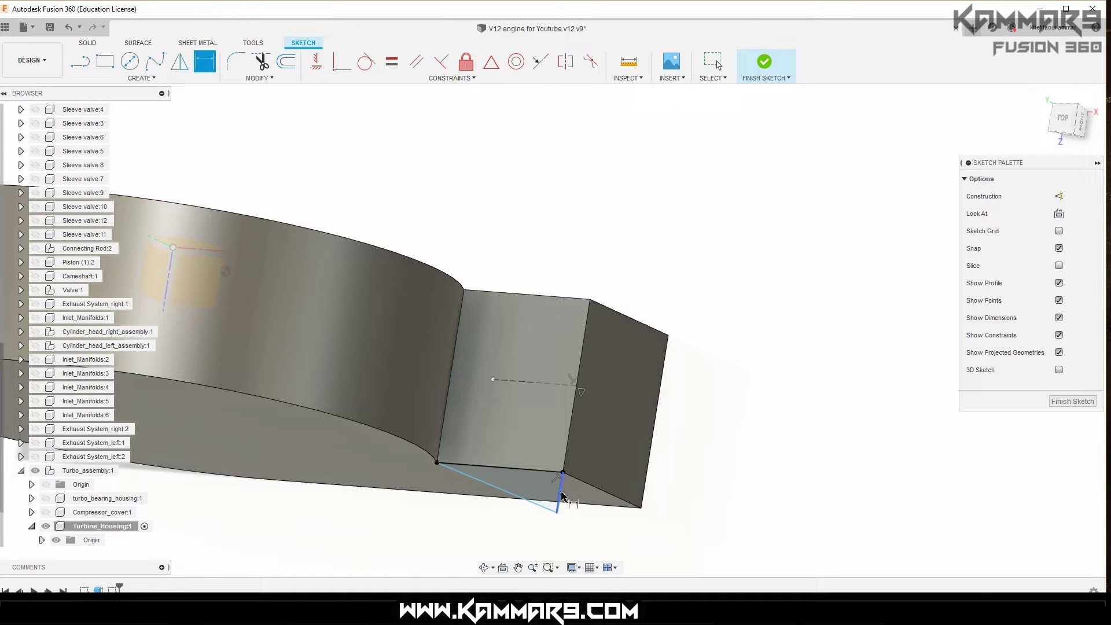
pyautogui.click(559, 495)
pyautogui.click(719, 513)
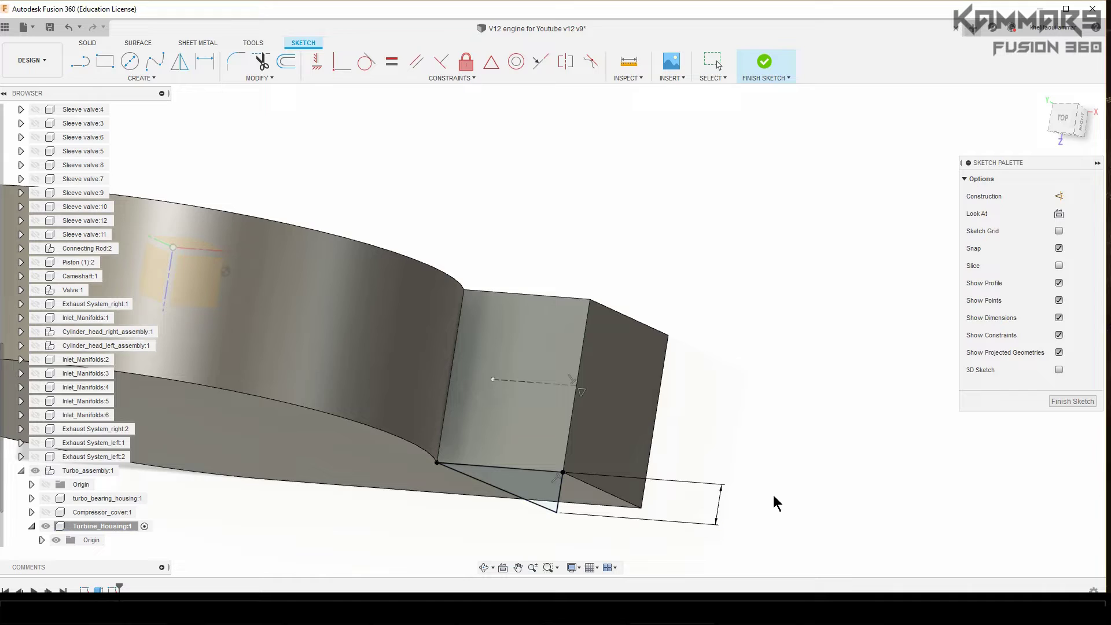
pyautogui.write('7.5')
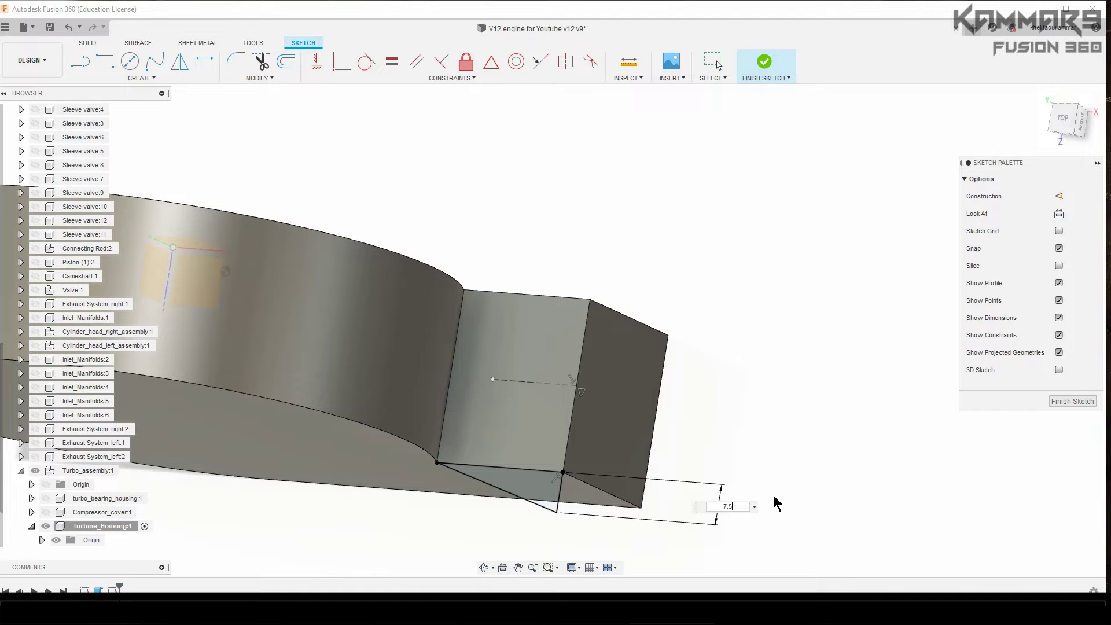
pyautogui.press('Return')
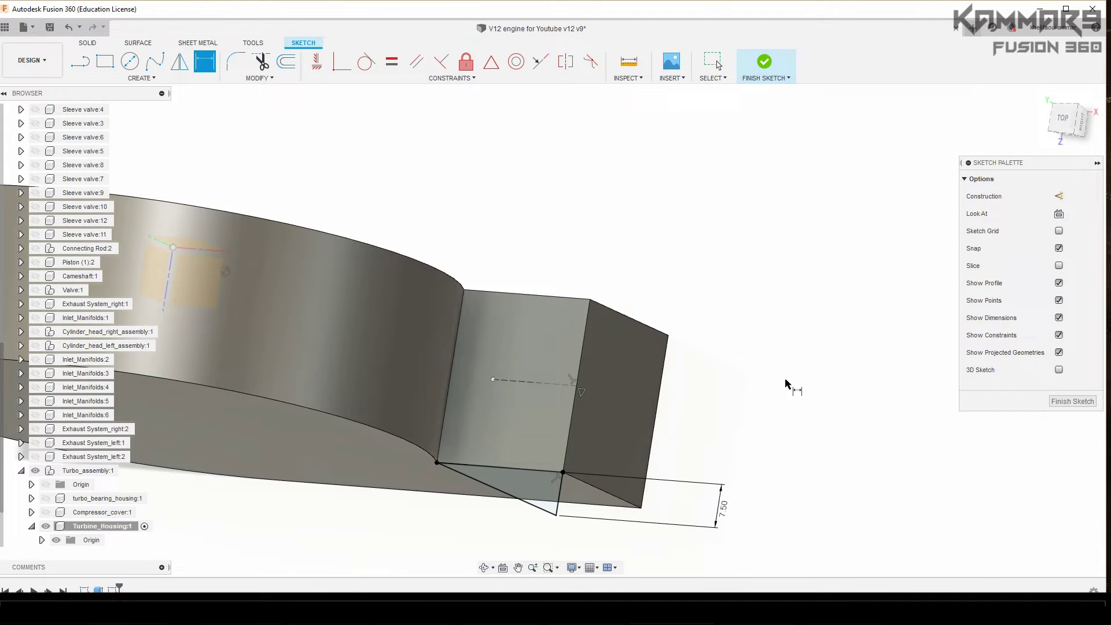
pyautogui.press('Escape')
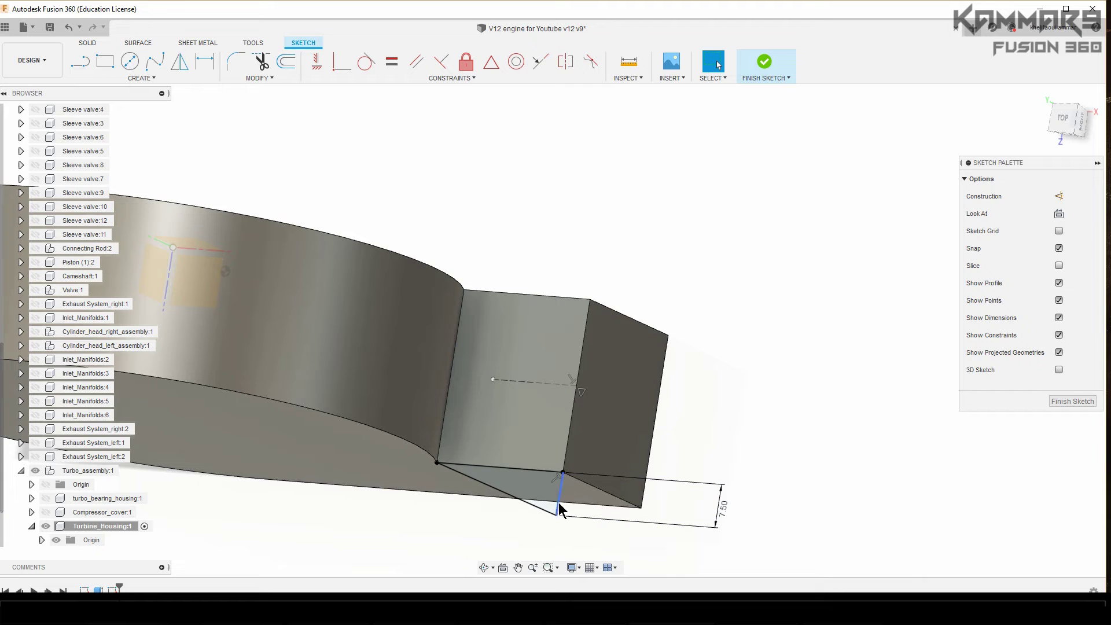
# Step: Mirror the triangle across the construction centreline to create the second one
pyautogui.click(559, 502)
pyautogui.keyDown('shift'); pyautogui.click(534, 470); pyautogui.keyUp('shift')
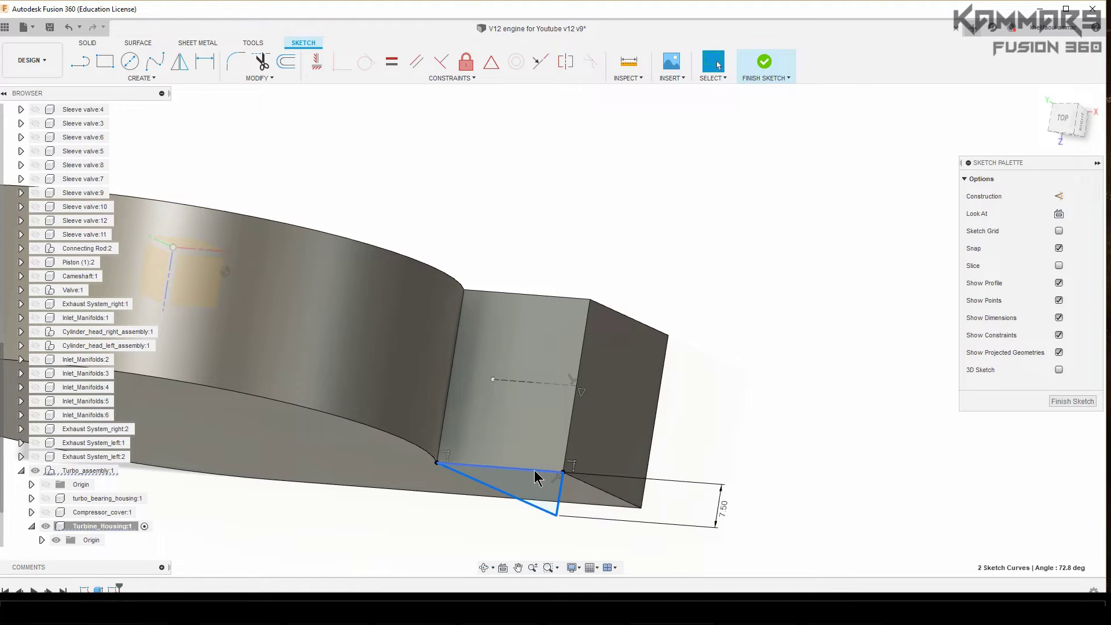
pyautogui.click(180, 63)
pyautogui.click(877, 196)
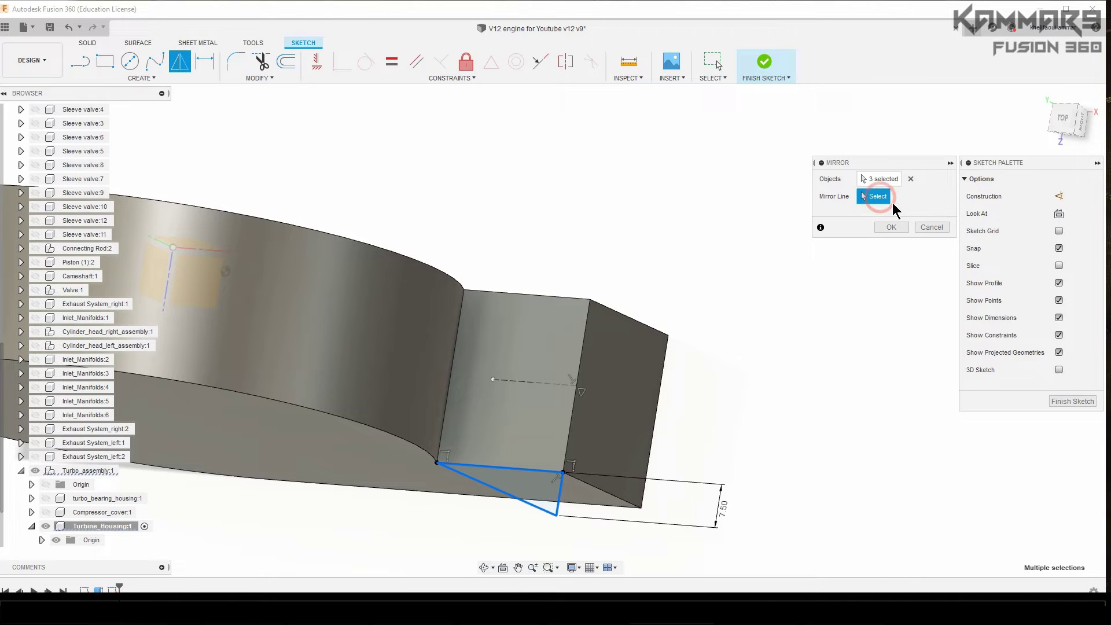
pyautogui.click(553, 389)
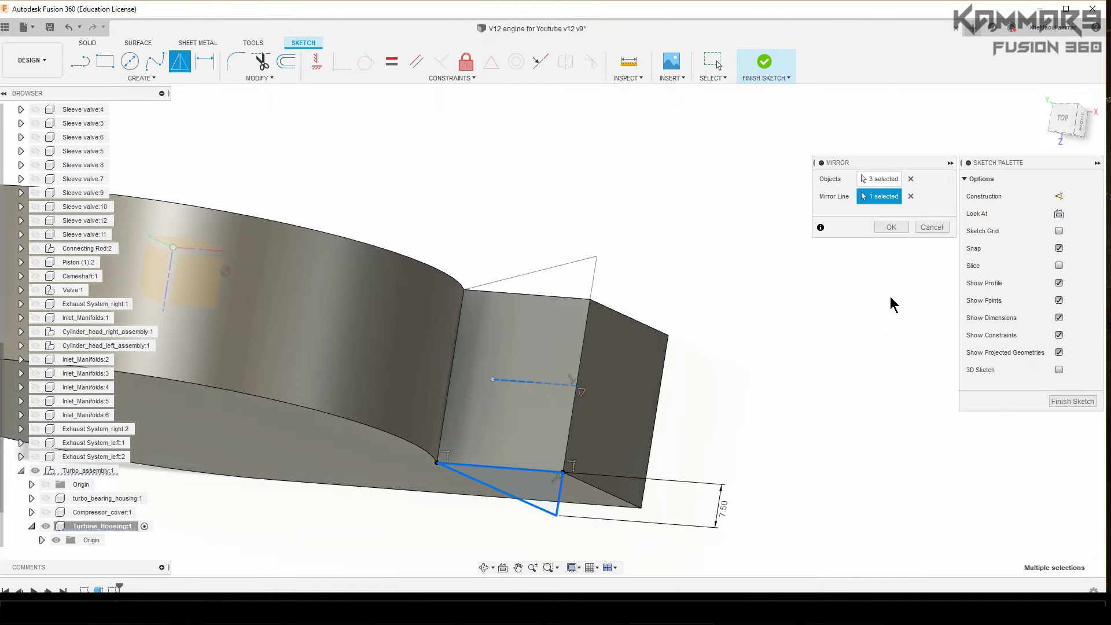
pyautogui.click(891, 227)
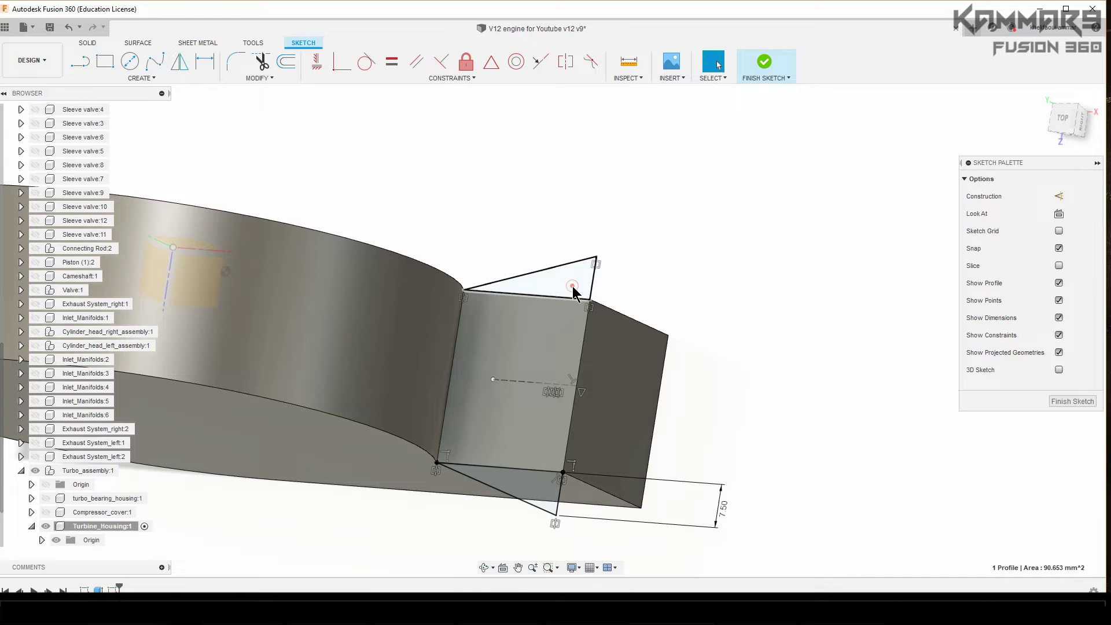
# Step: Extrude both triangle profiles up to the block's side face, joining them to the outlet
pyautogui.press('q')
pyautogui.click(597, 290)
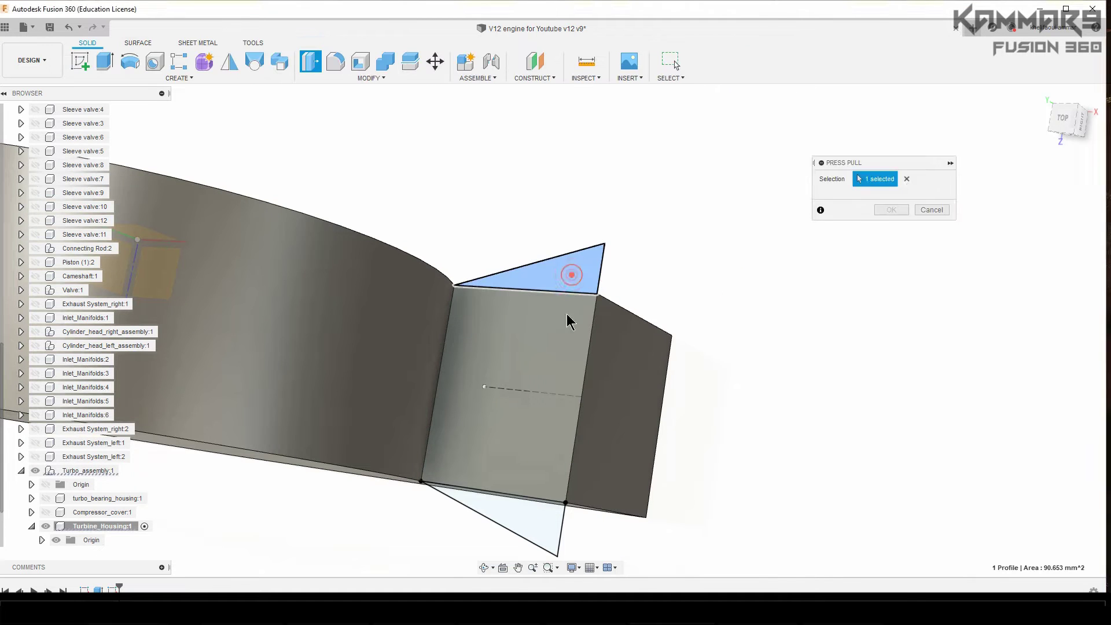
pyautogui.click(528, 512)
pyautogui.moveTo(528, 513)
pyautogui.keyDown('shift'); pyautogui.mouseDown(button='middle')
pyautogui.moveTo(714, 305)
pyautogui.moveTo(374, 319)
pyautogui.mouseUp(button='middle'); pyautogui.keyUp('shift')
pyautogui.moveTo(374, 318); pyautogui.dragTo(509, 365)
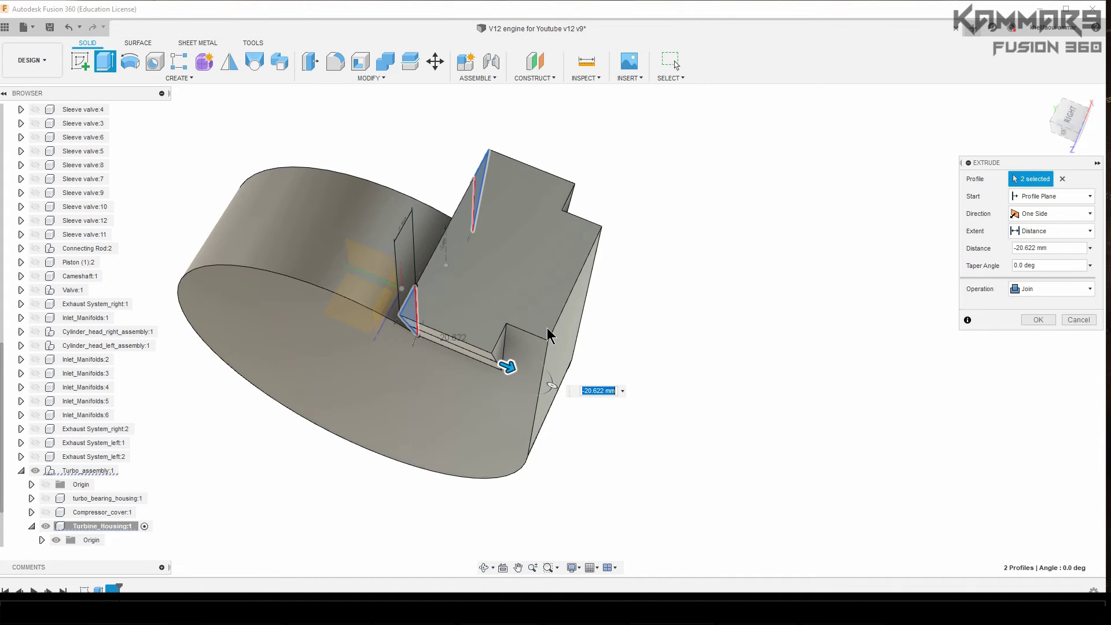
pyautogui.click(1060, 232)
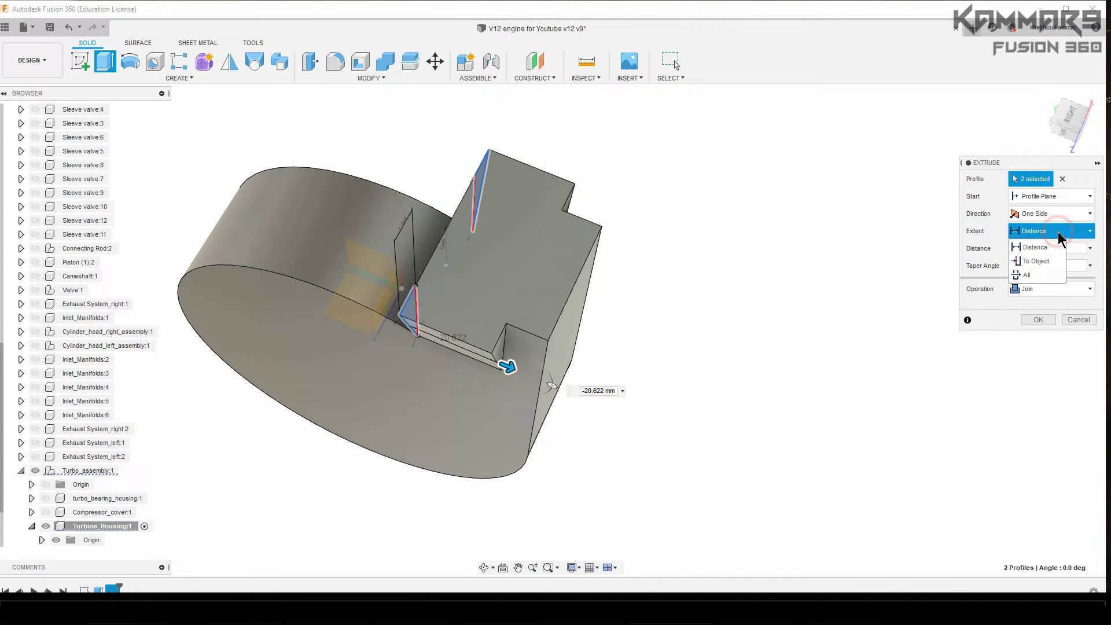
pyautogui.click(1047, 254)
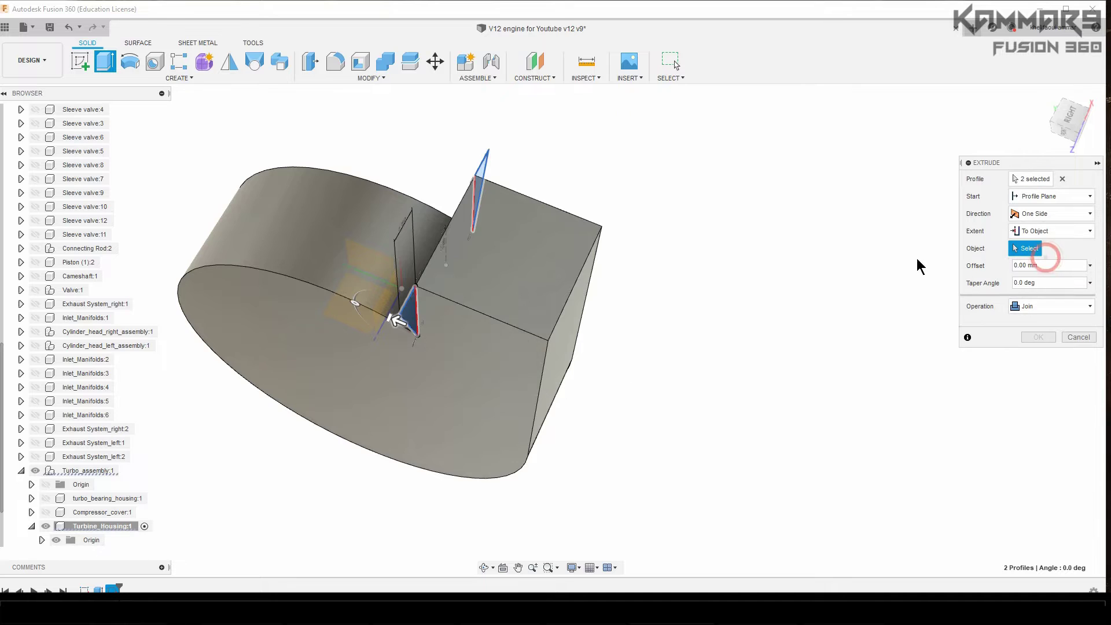
pyautogui.click(557, 342)
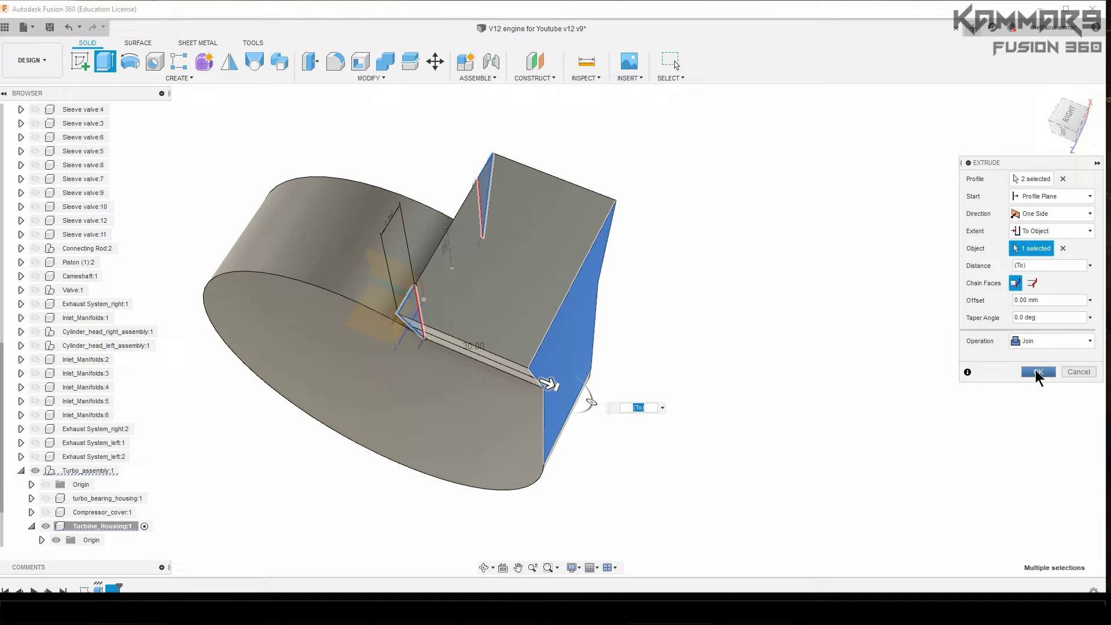
pyautogui.click(1032, 371)
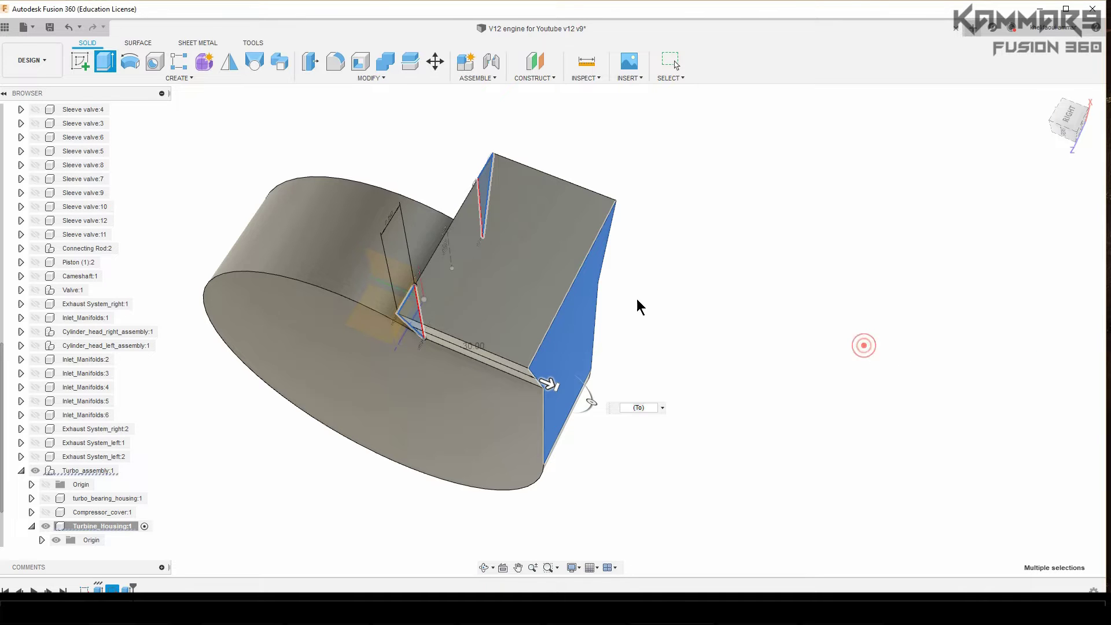
pyautogui.keyDown('shift'); pyautogui.moveTo(623, 285); pyautogui.dragTo(715, 315, button='middle'); pyautogui.keyUp('shift')
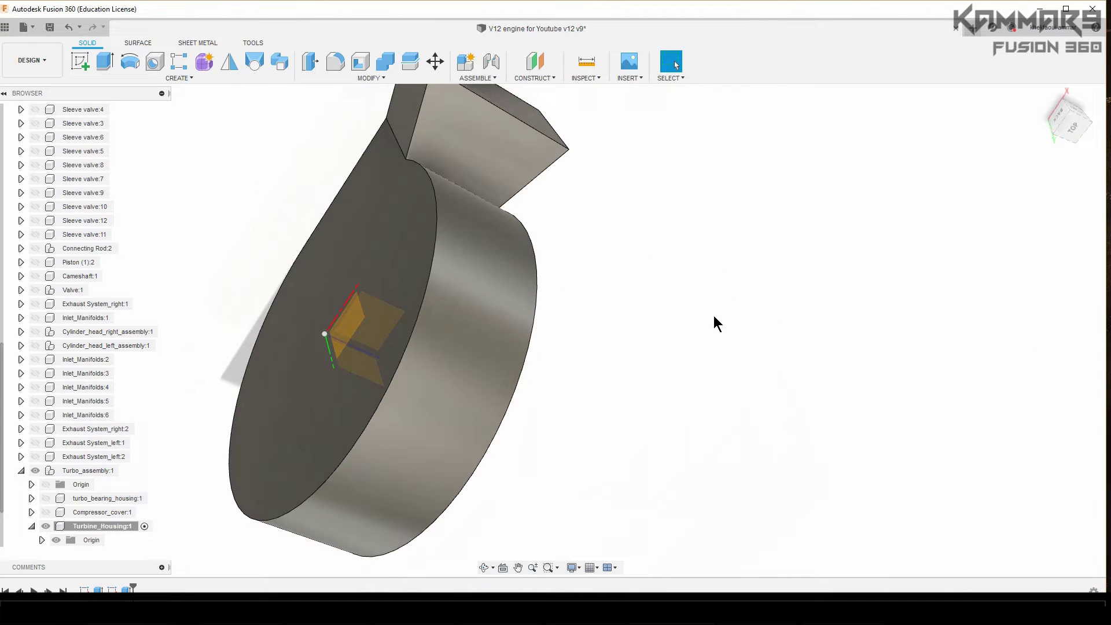
# Step: Start a new sketch on the outlet block's end face
pyautogui.moveTo(641, 301)
pyautogui.keyDown('shift'); pyautogui.mouseDown(button='middle')
pyautogui.moveTo(528, 242)
pyautogui.moveTo(557, 231)
pyautogui.mouseUp(button='middle'); pyautogui.keyUp('shift')
pyautogui.click(556, 230)
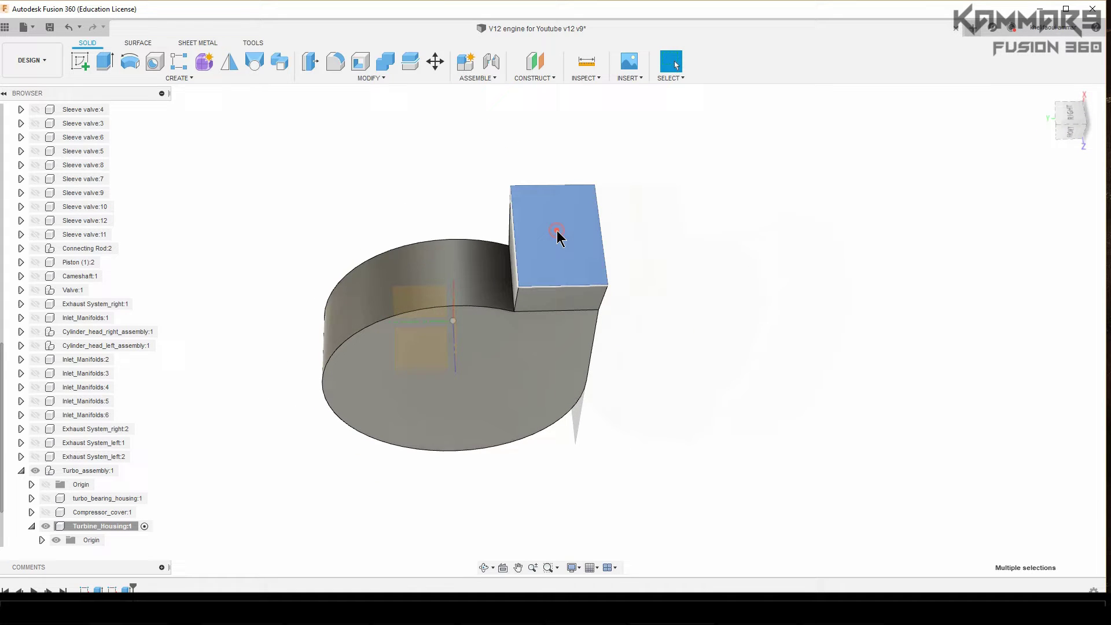
pyautogui.click(80, 61)
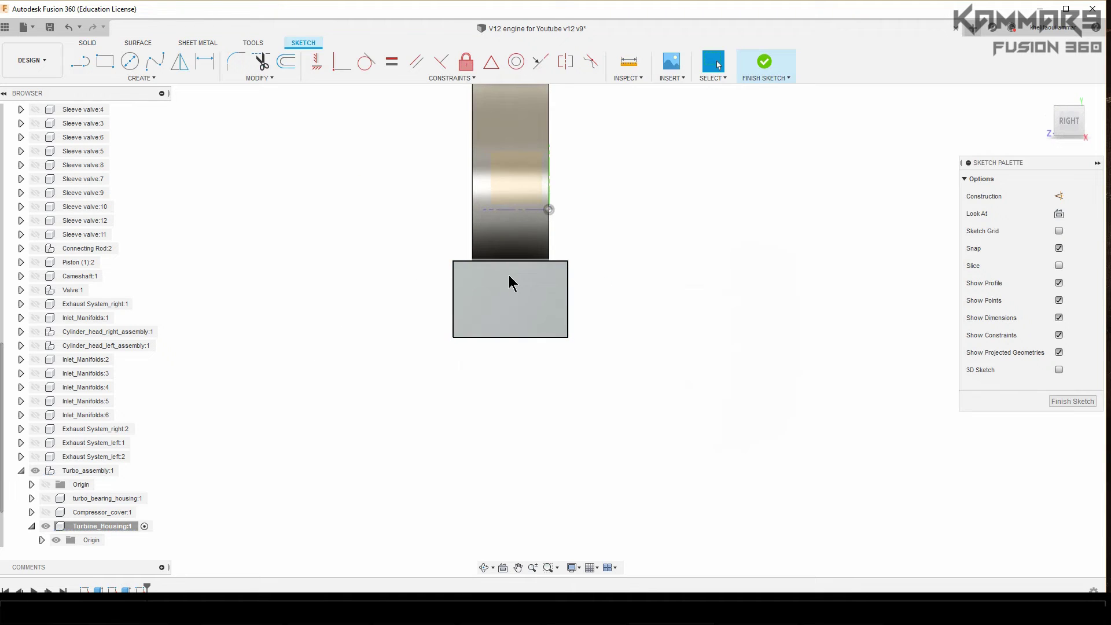
pyautogui.scroll(2, 522, 253)
pyautogui.scroll(2, 527, 253)
pyautogui.scroll(1, 527, 247)
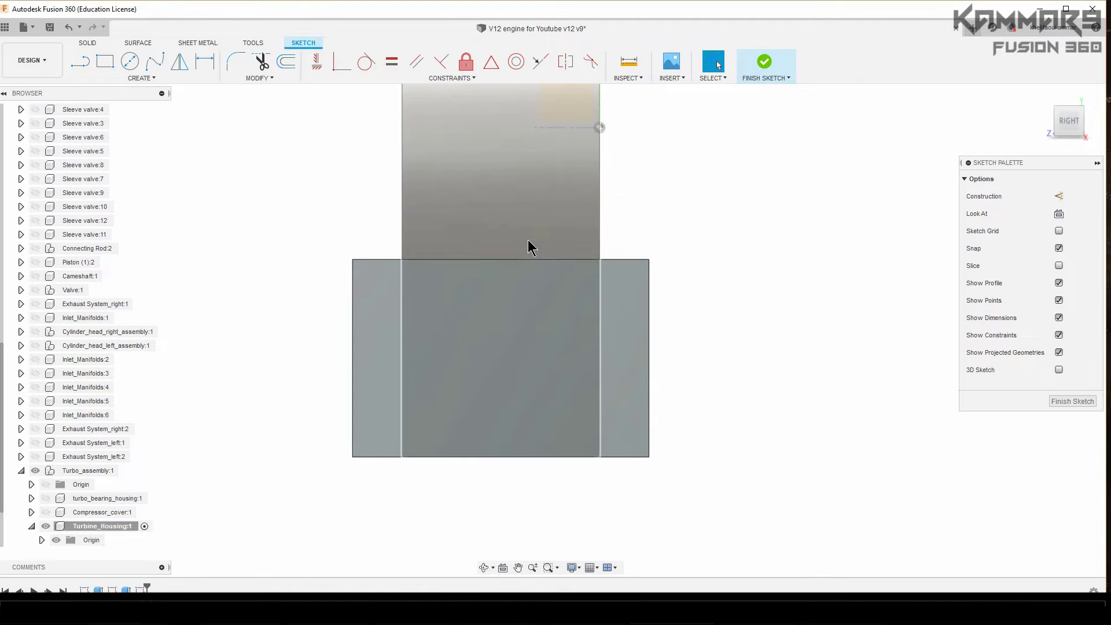
pyautogui.scroll(1, 530, 242)
# Step: Offset the end-face outline 5 mm outward to form the flange rectangle
pyautogui.press('o')
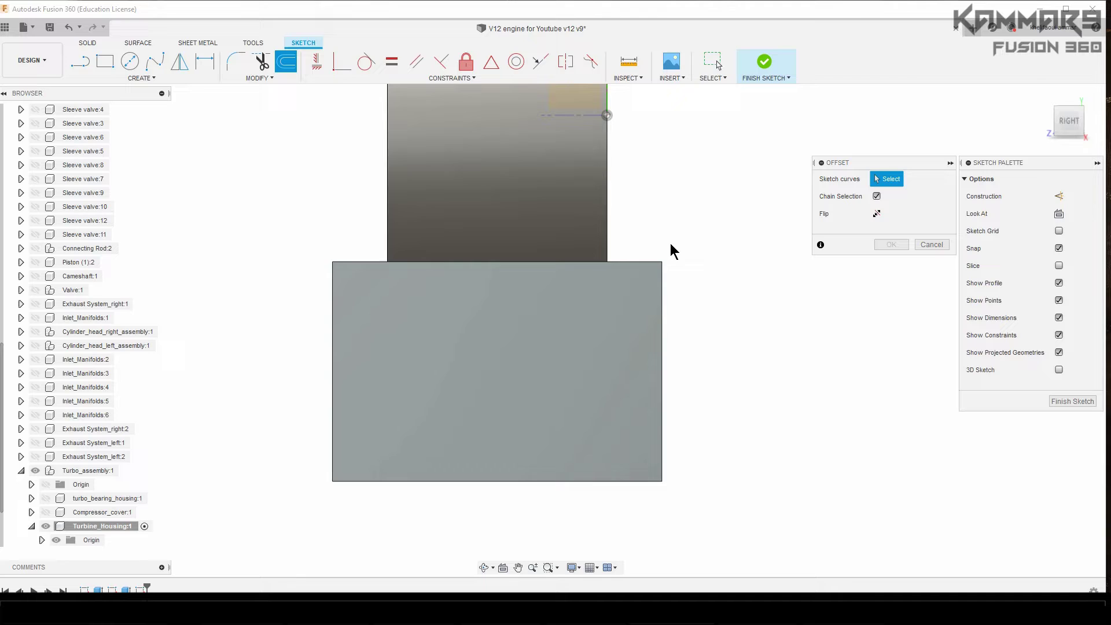
pyautogui.click(642, 262)
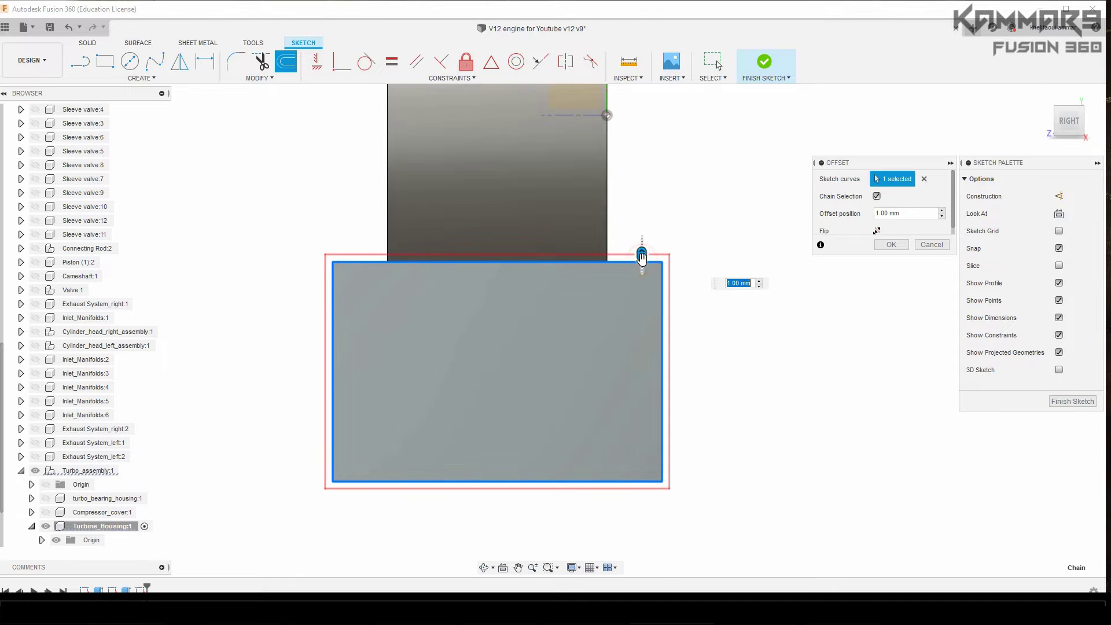
pyautogui.moveTo(642, 256); pyautogui.dragTo(642, 242)
pyautogui.write('5')
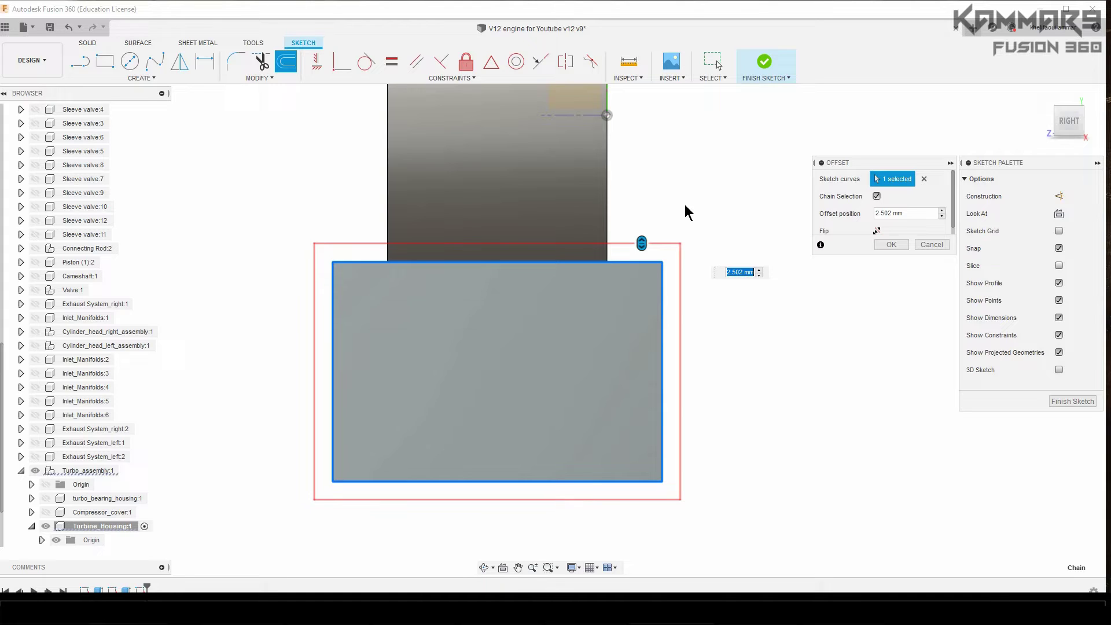
pyautogui.press('Return')
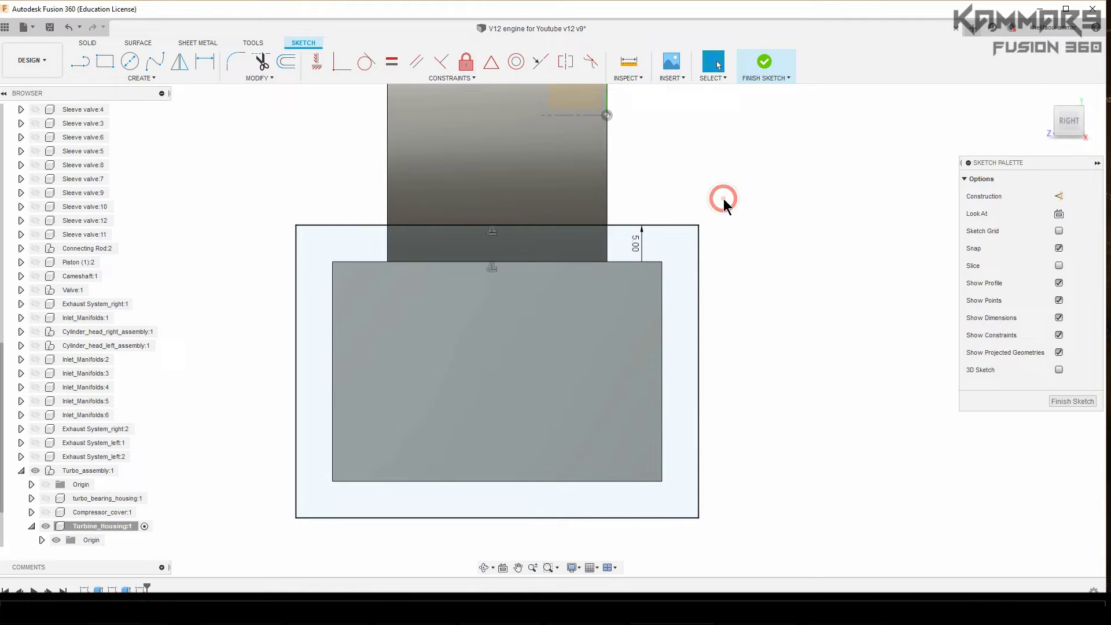
pyautogui.click(233, 64)
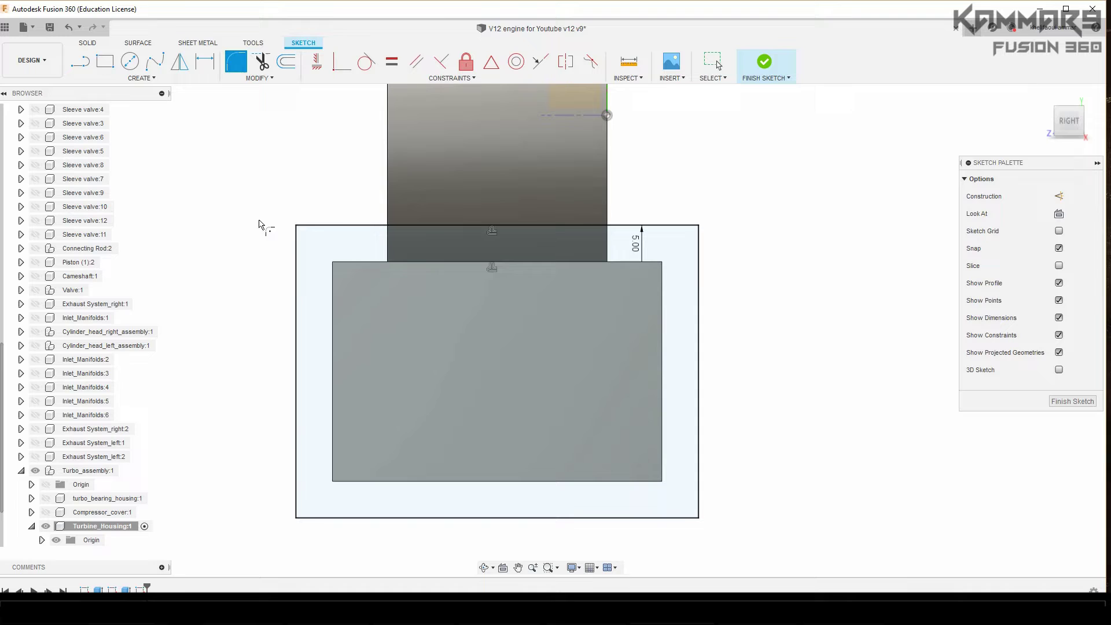
# Step: Round all four corners of the offset flange rectangle with 5 mm fillets
pyautogui.click(300, 228)
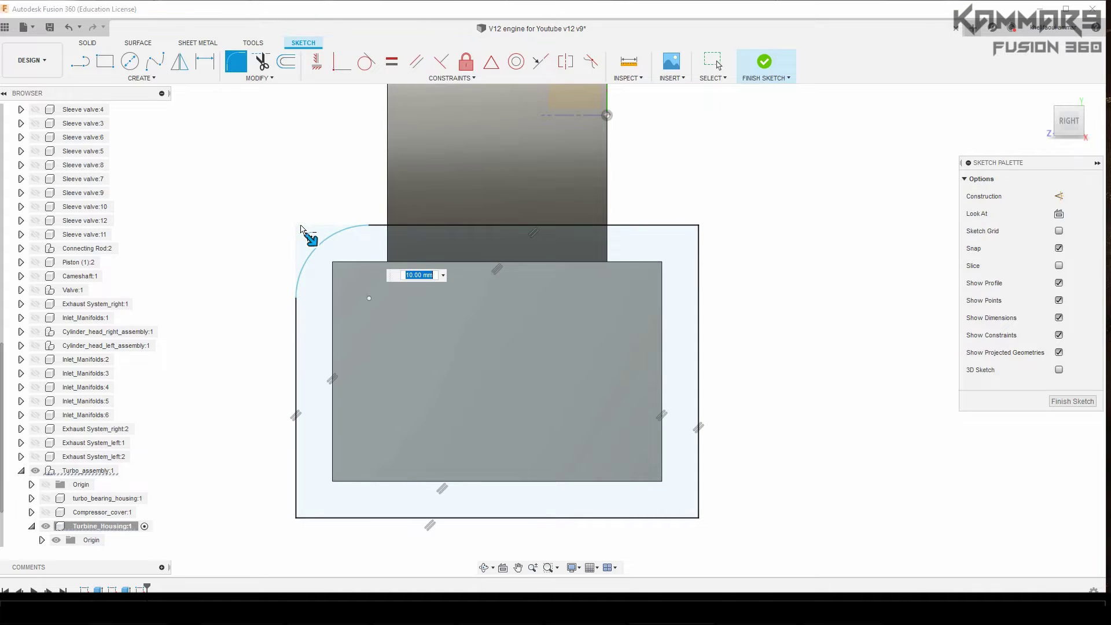
pyautogui.write('5')
pyautogui.press('Return')
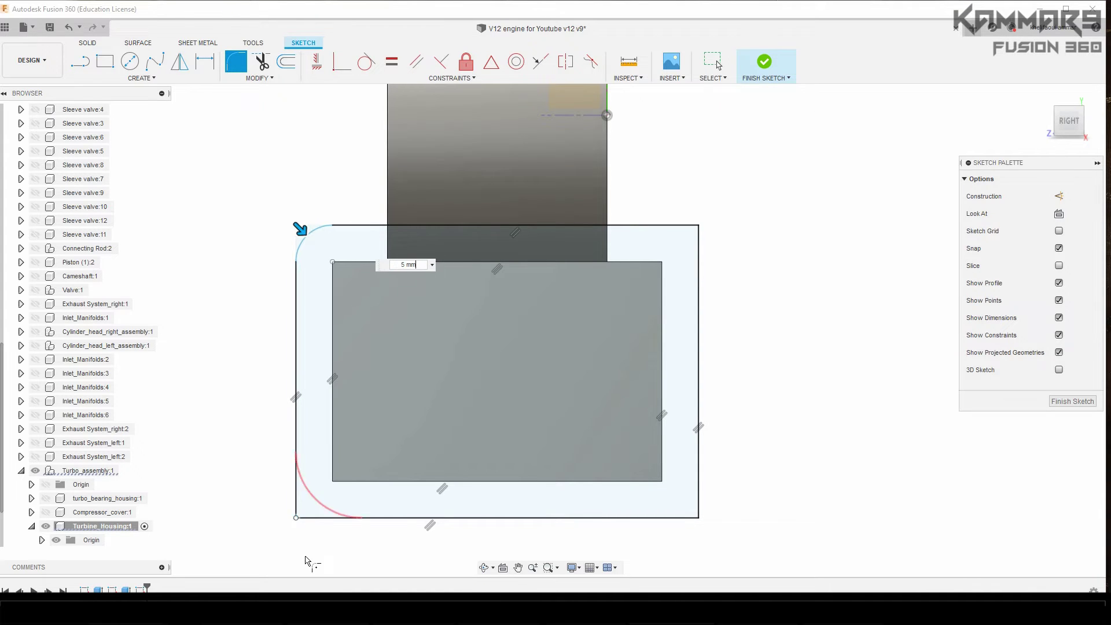
pyautogui.click(297, 518)
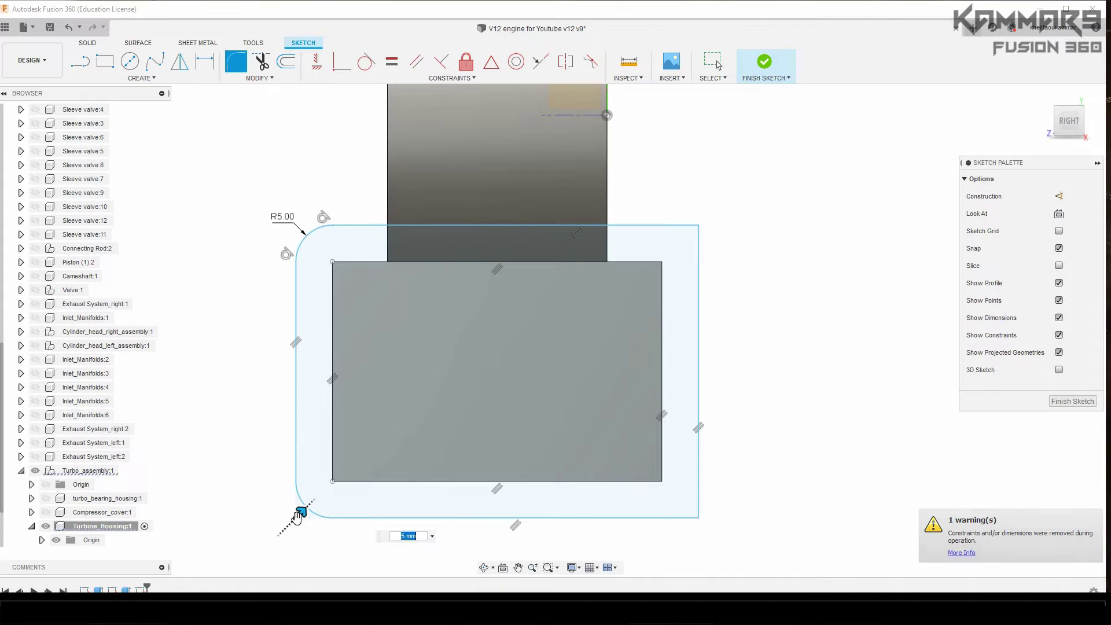
pyautogui.click(700, 513)
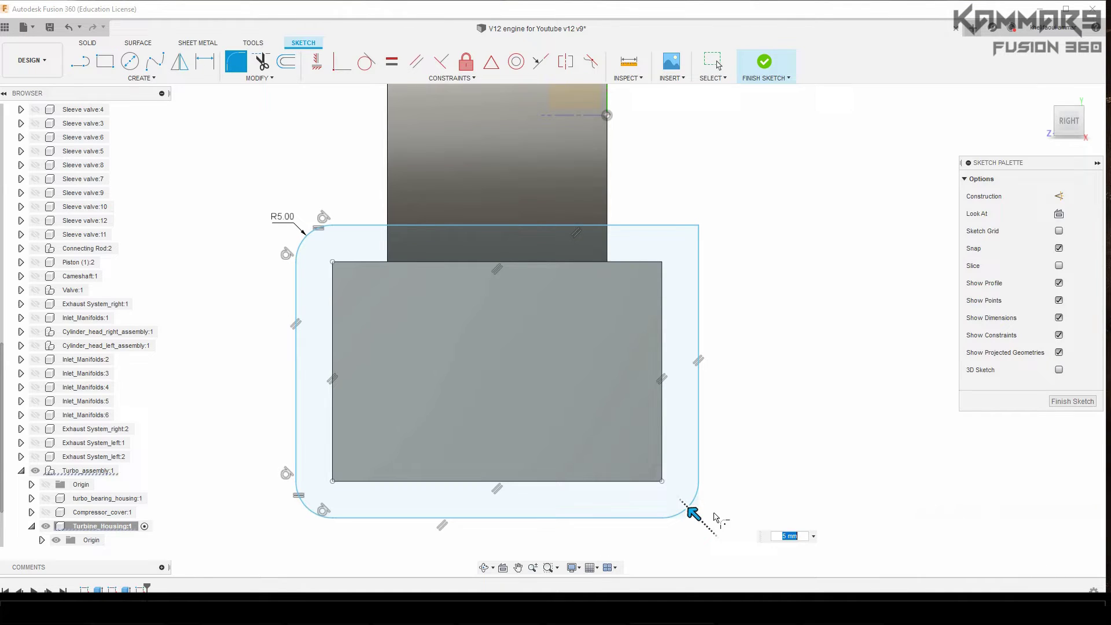
pyautogui.click(699, 227)
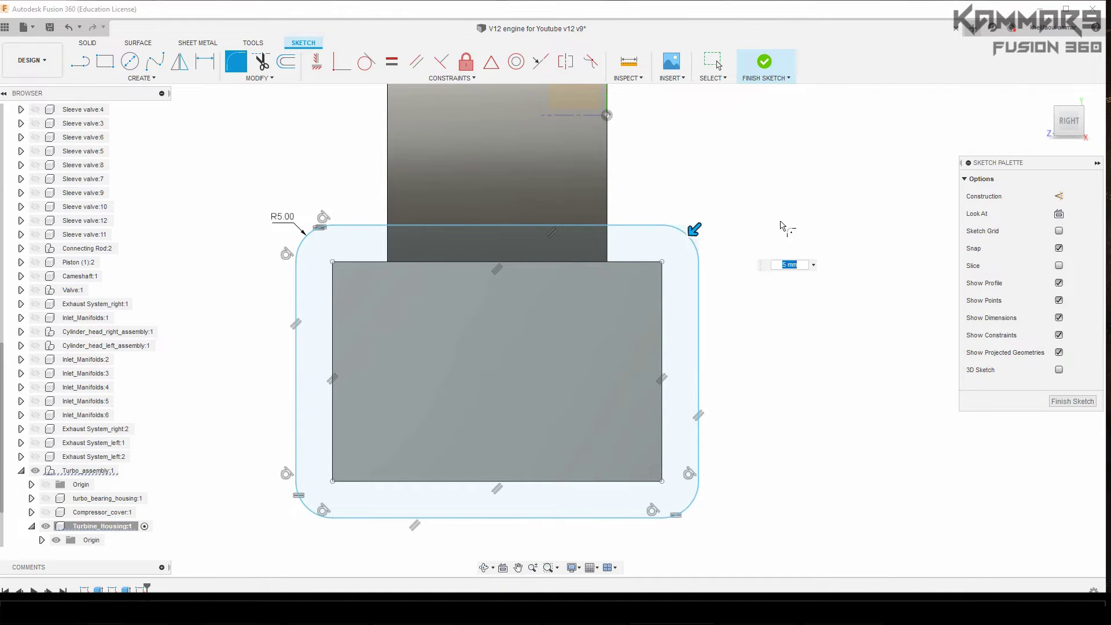
pyautogui.press('Escape')
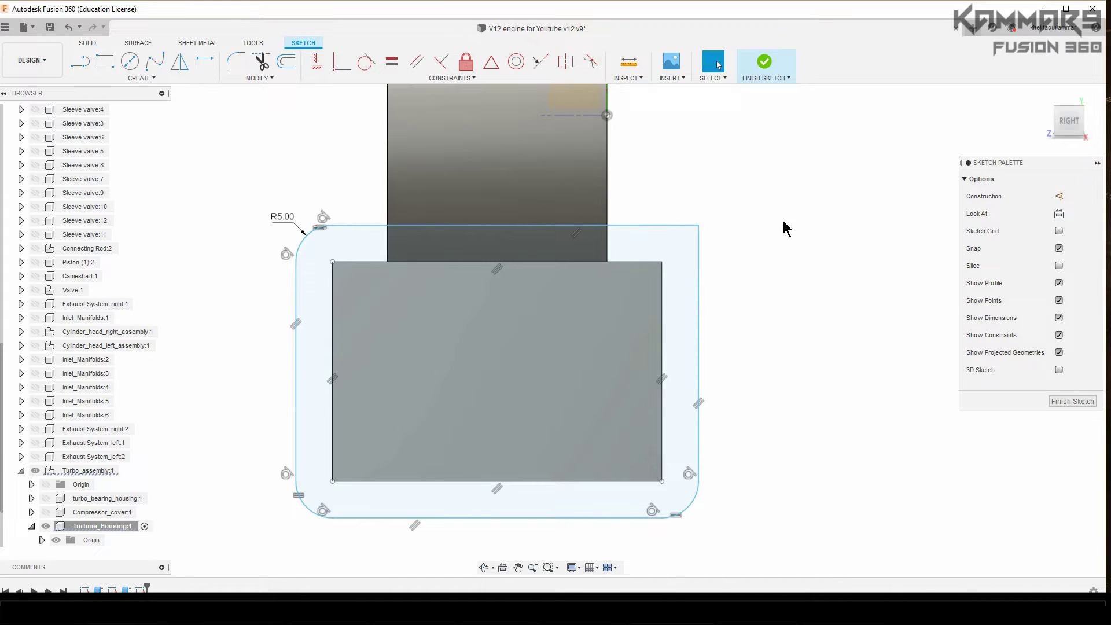
pyautogui.click(236, 62)
pyautogui.click(699, 226)
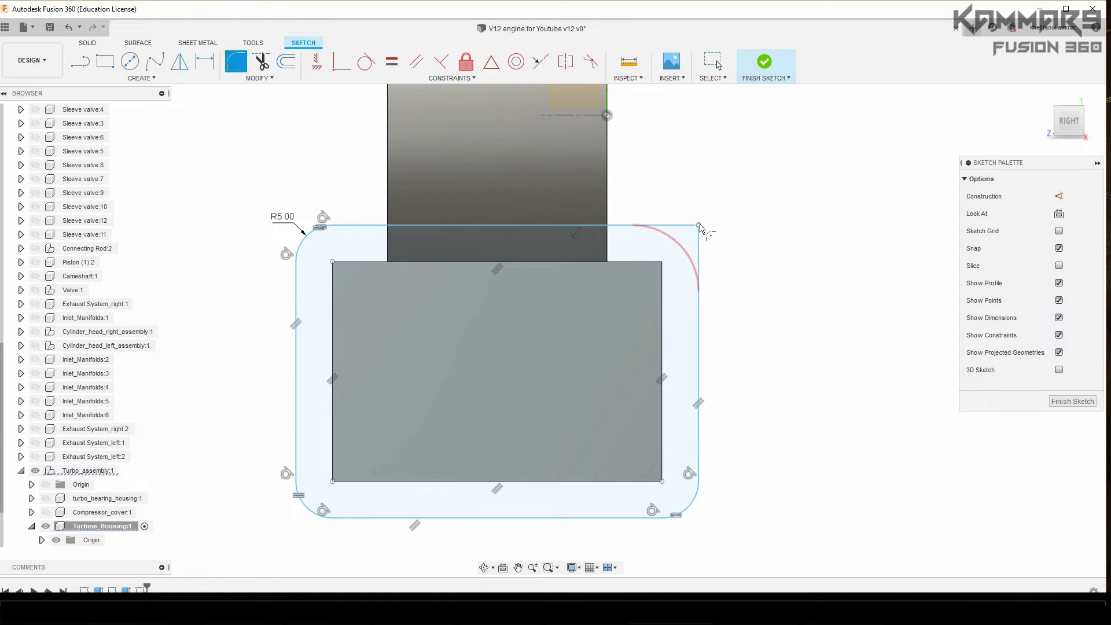
pyautogui.press('Return')
pyautogui.scroll(-1, 782, 308)
pyautogui.scroll(-1, 782, 307)
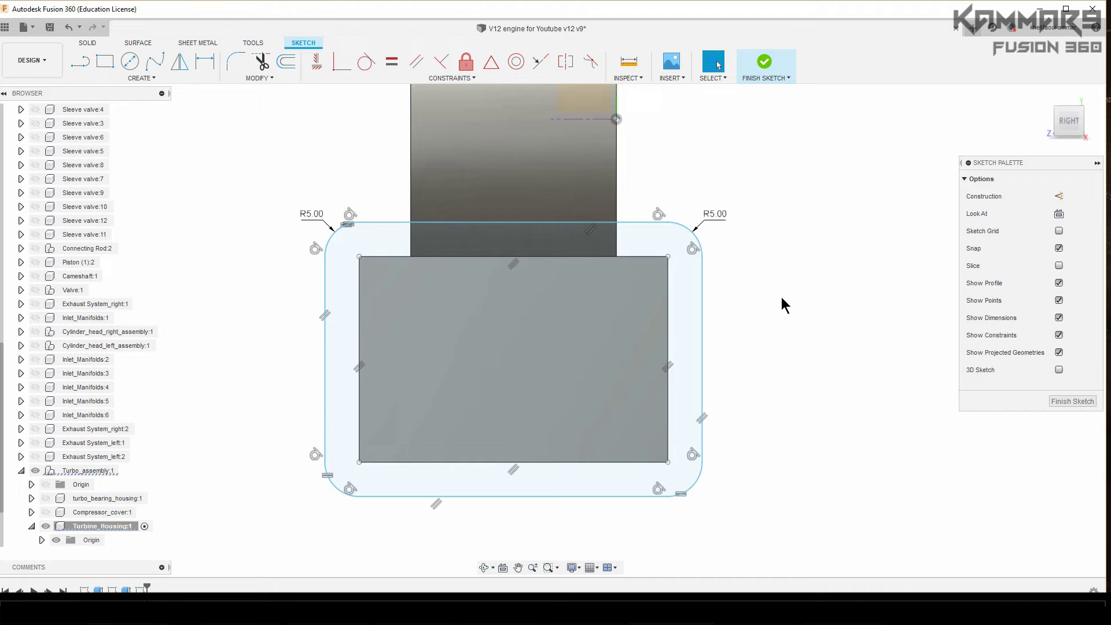
# Step: Draw a port rectangle inside the face and a vertical construction centreline
pyautogui.press('r')
pyautogui.click(397, 299)
pyautogui.click(474, 427)
pyautogui.press('l')
pyautogui.click(513, 259)
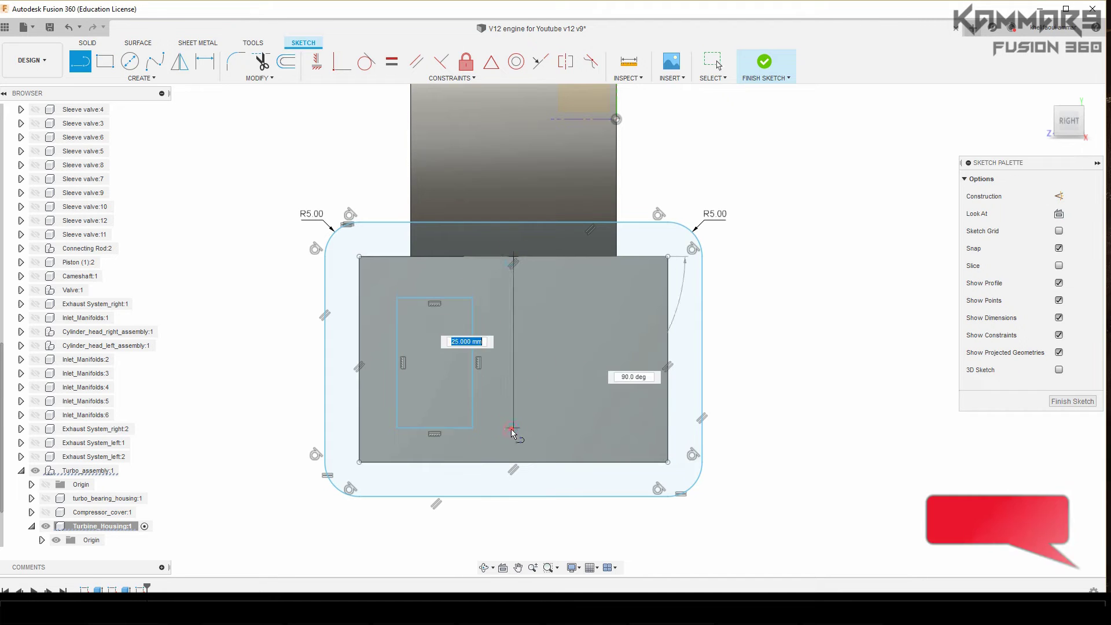
pyautogui.click(513, 428)
pyautogui.press('Escape')
# Step: Dimension the port 4 mm from the left, 3 mm top and bottom, and 17 mm wide
pyautogui.press('x')
pyautogui.click(1059, 214)
pyautogui.press('d')
pyautogui.click(392, 360)
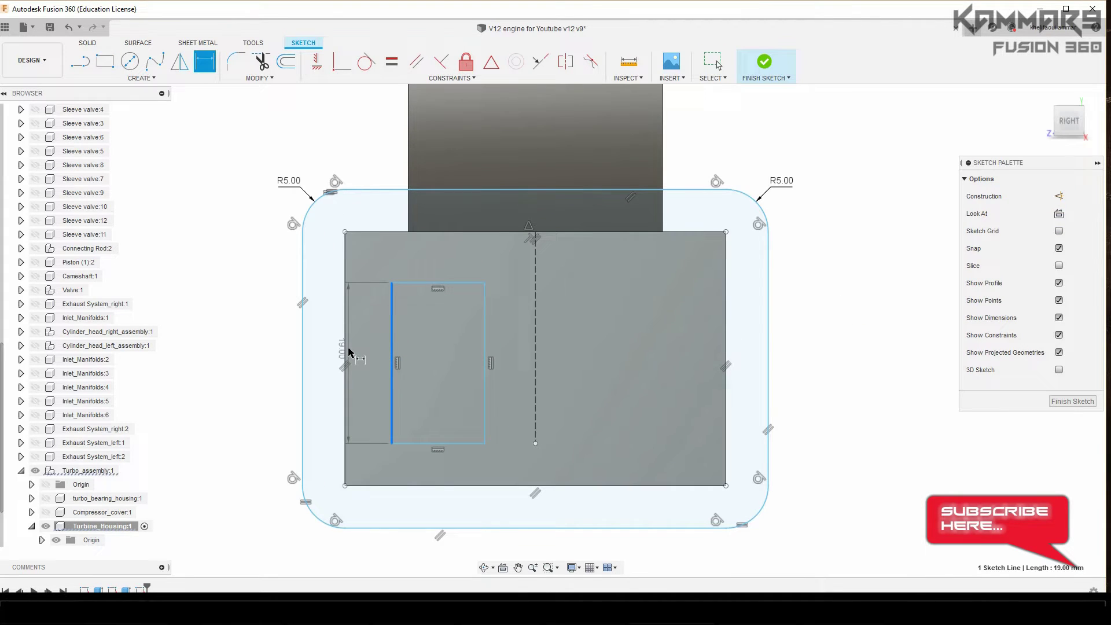
pyautogui.click(345, 357)
pyautogui.write('4')
pyautogui.press('Return')
pyautogui.click(404, 444)
pyautogui.click(400, 486)
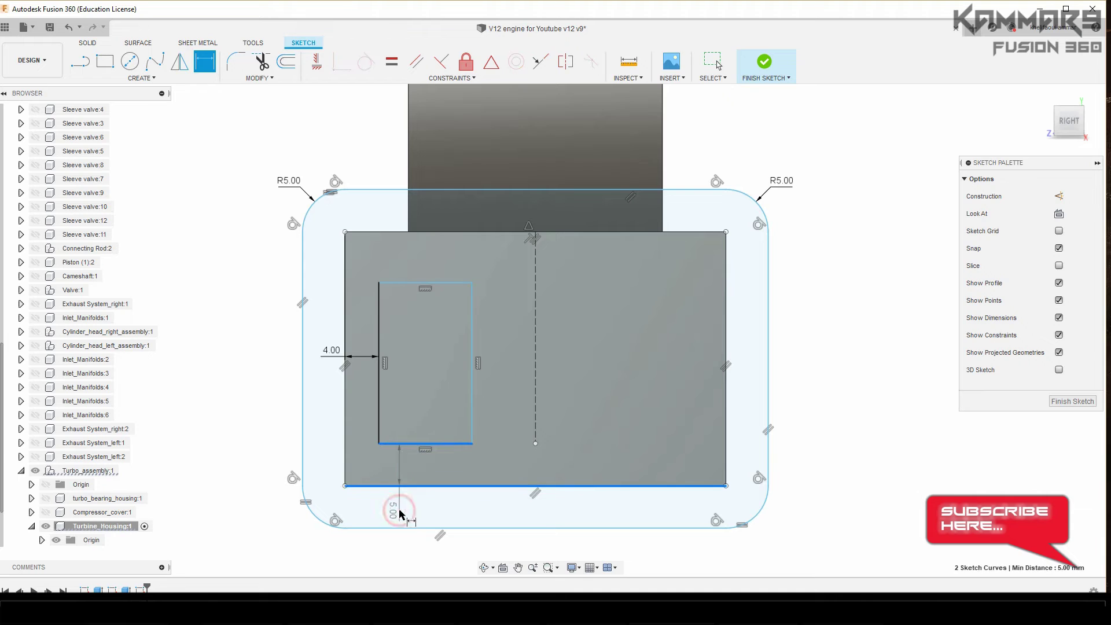
pyautogui.click(400, 514)
pyautogui.write('3')
pyautogui.press('Return')
pyautogui.click(434, 460)
pyautogui.click(459, 501)
pyautogui.write('17')
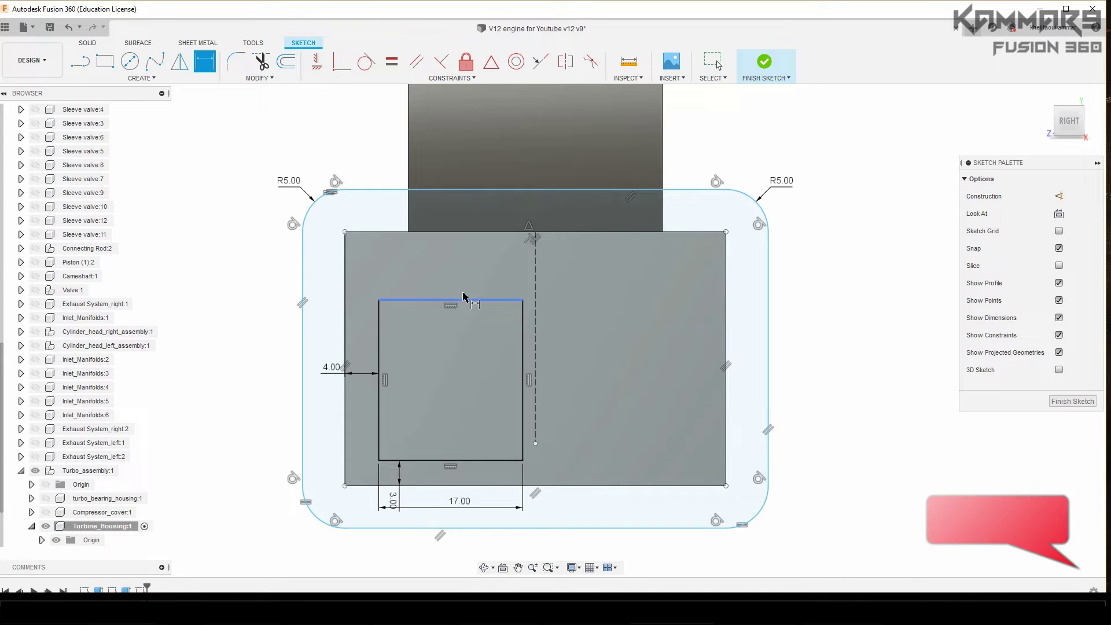
pyautogui.click(463, 300)
pyautogui.click(455, 232)
pyautogui.scroll(2, 461, 248)
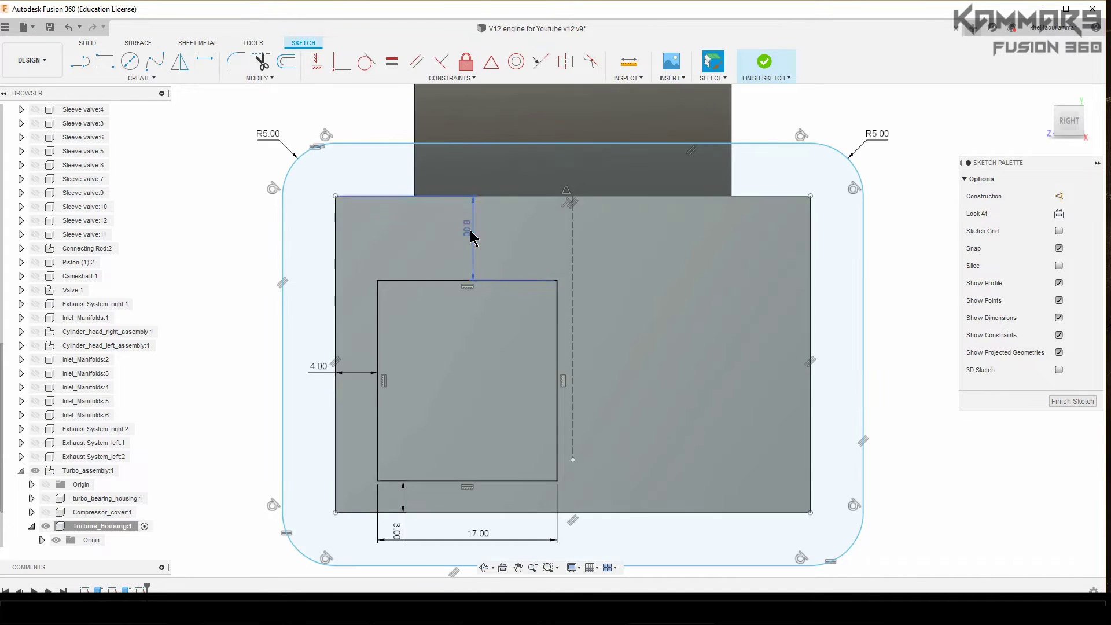
pyautogui.click(469, 213)
pyautogui.write('3')
pyautogui.press('Return')
# Step: Round the port rectangle's corners with 5 mm fillets
pyautogui.click(235, 61)
pyautogui.click(379, 229)
pyautogui.write('5')
pyautogui.press('Return')
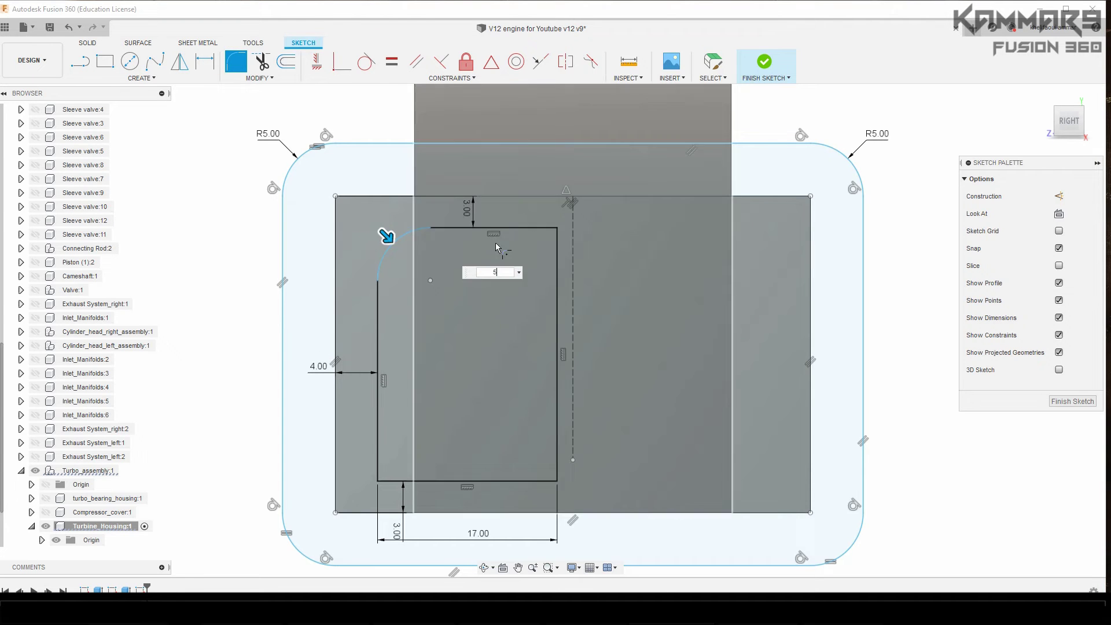
pyautogui.click(553, 233)
pyautogui.click(380, 477)
pyautogui.click(554, 478)
pyautogui.click(306, 417)
pyautogui.scroll(-2, 409, 265)
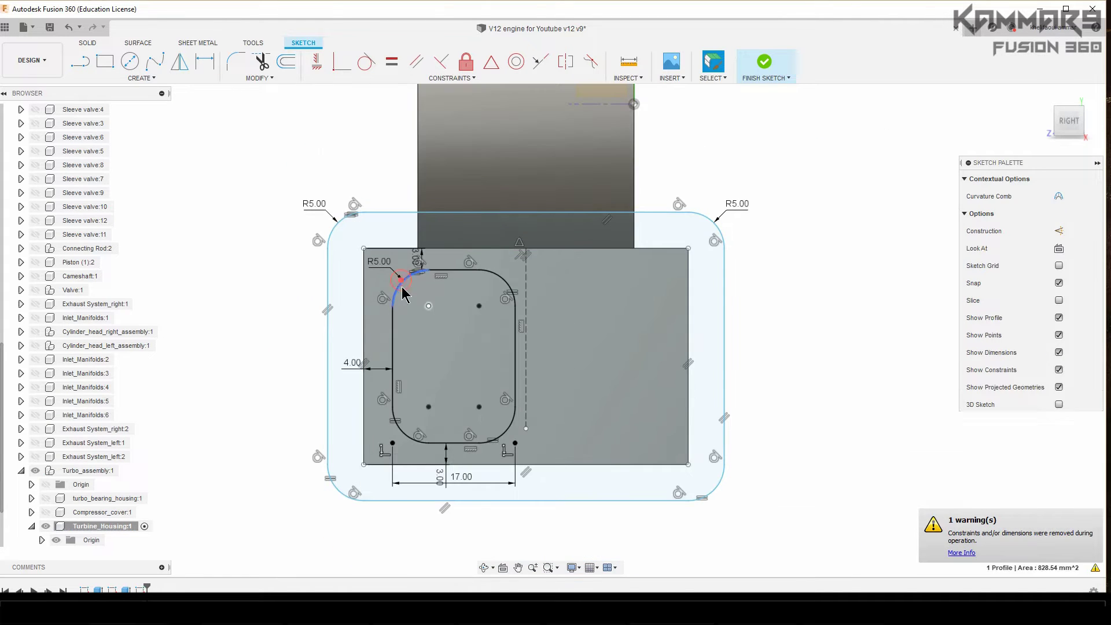
# Step: Mirror the rounded port across the centreline and finish the flange sketch
pyautogui.moveTo(409, 266)
pyautogui.mouseDown()
pyautogui.moveTo(521, 385)
pyautogui.moveTo(498, 281)
pyautogui.mouseUp()
pyautogui.keyDown('shift'); pyautogui.click(497, 280); pyautogui.keyUp('shift')
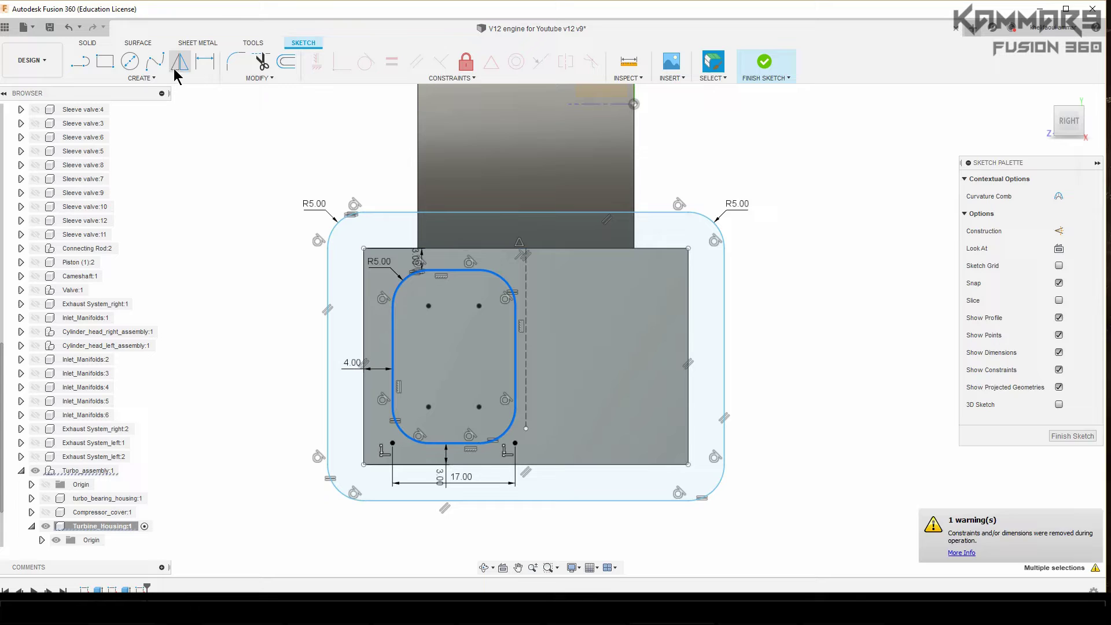
pyautogui.click(180, 61)
pyautogui.click(525, 326)
pyautogui.click(888, 229)
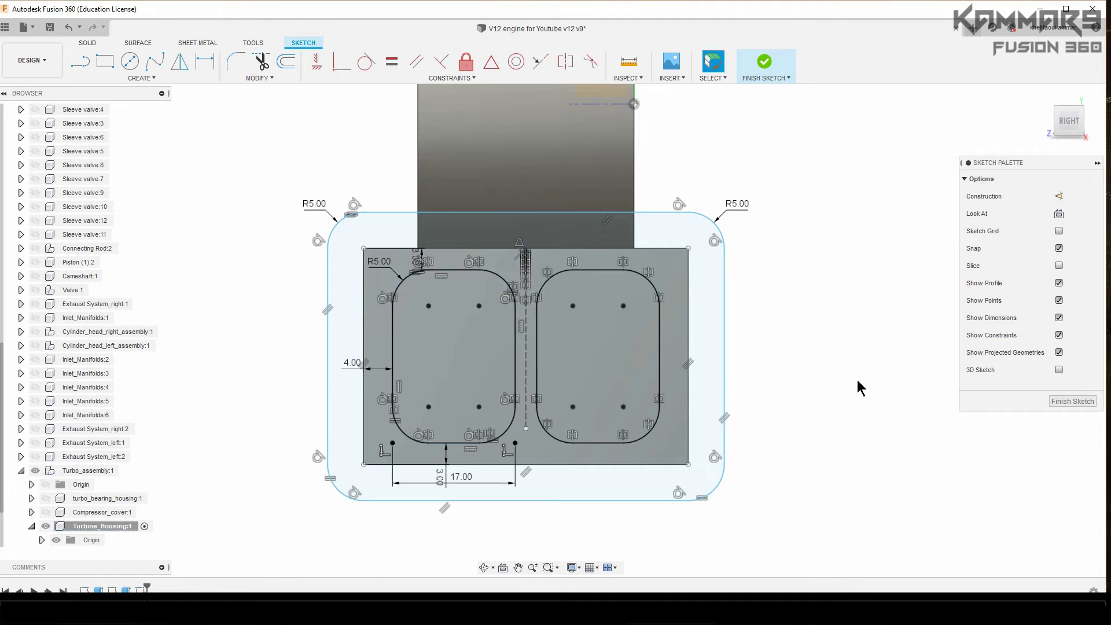
pyautogui.scroll(-2, 859, 315)
pyautogui.keyDown('shift'); pyautogui.moveTo(790, 455); pyautogui.dragTo(782, 411, button='middle'); pyautogui.keyUp('shift')
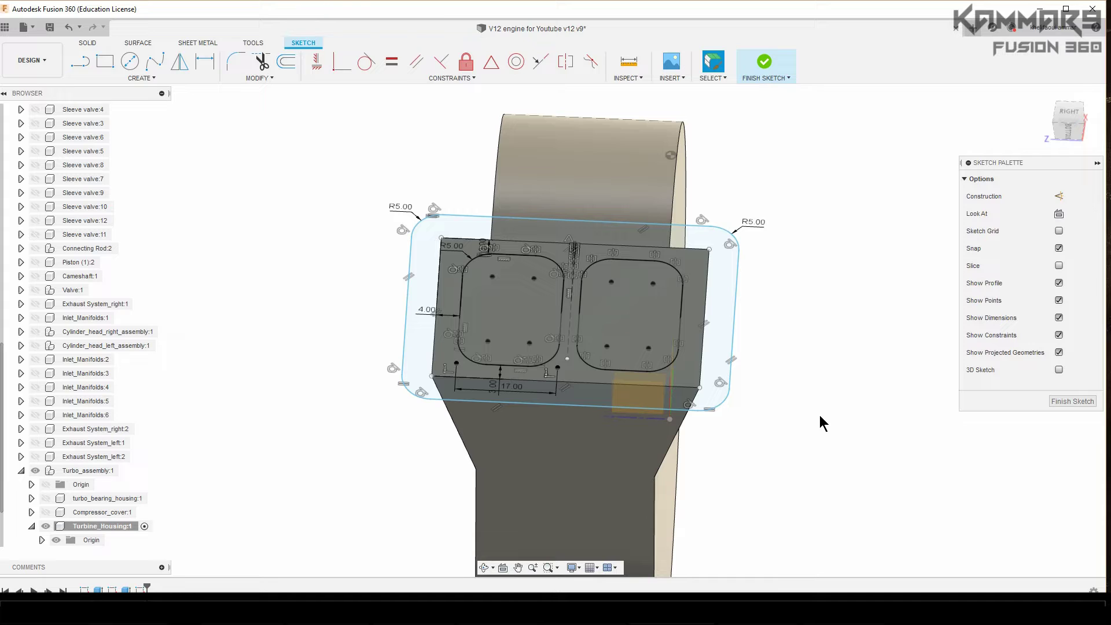
pyautogui.press('q')
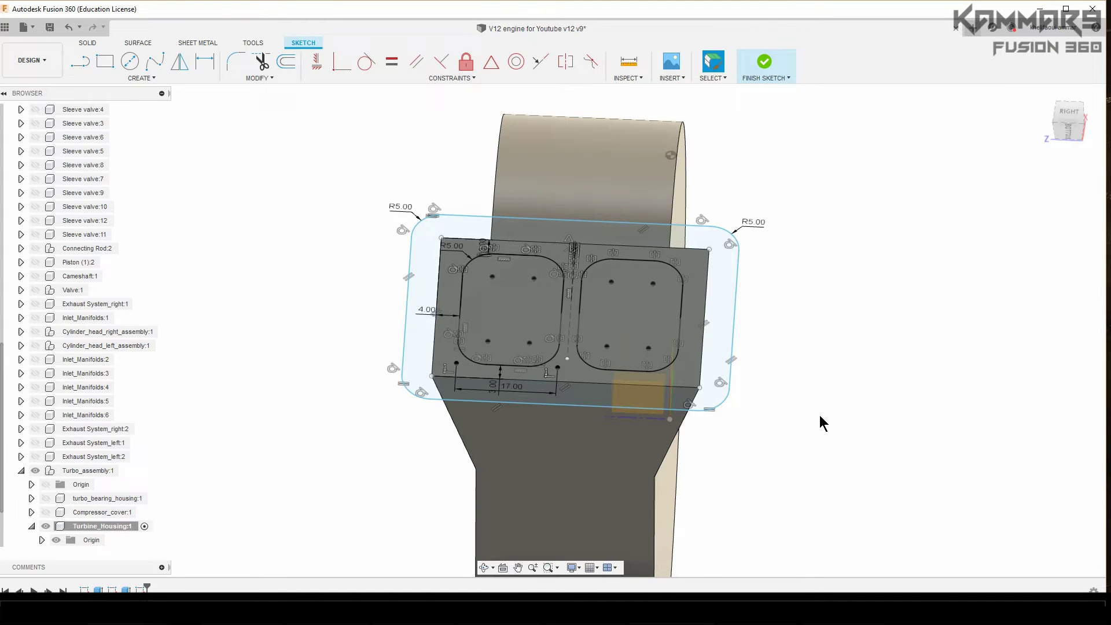
# Step: Extrude the flange plate regions 5 mm as a joined solid, leaving both rounded ports open
pyautogui.click(747, 398)
pyautogui.press('e')
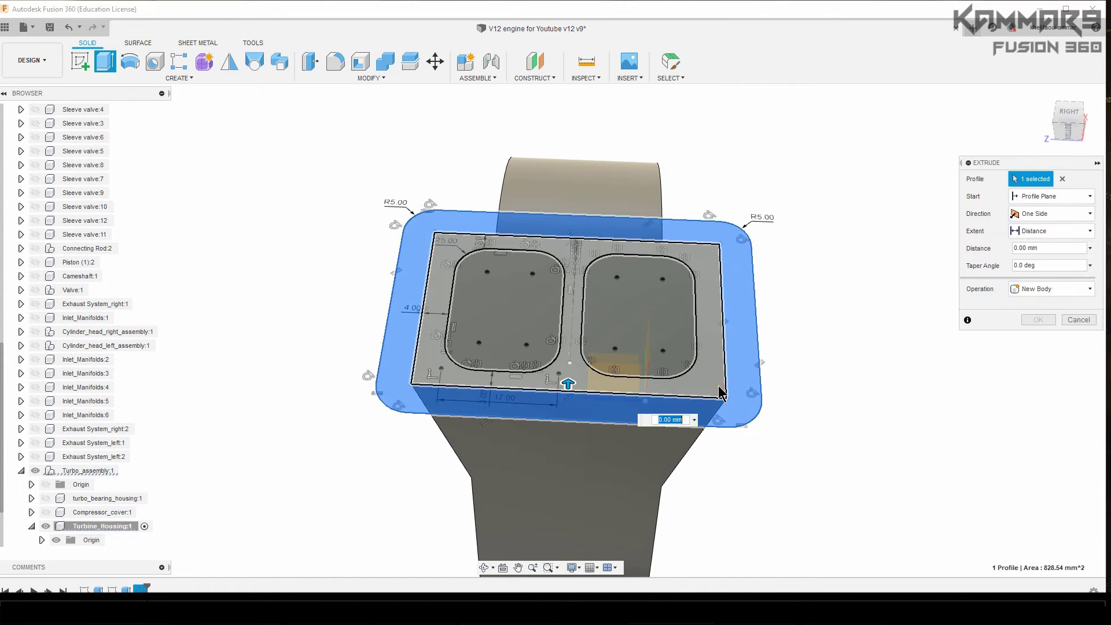
pyautogui.click(720, 384)
pyautogui.moveTo(574, 301); pyautogui.dragTo(575, 287)
pyautogui.write('5')
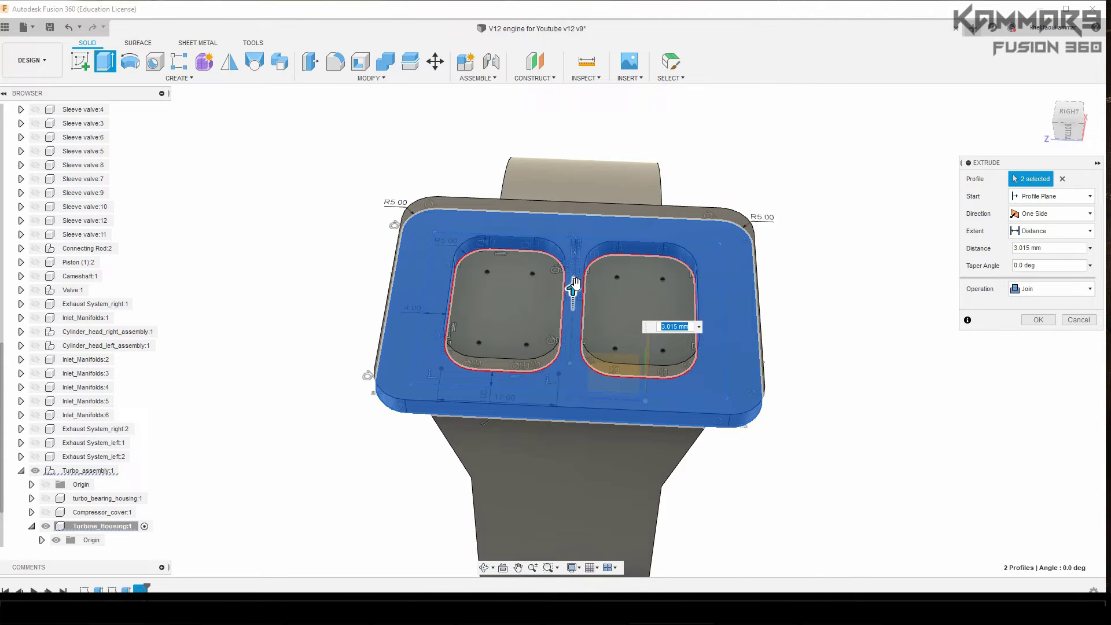
pyautogui.press('Return')
pyautogui.press('Return')
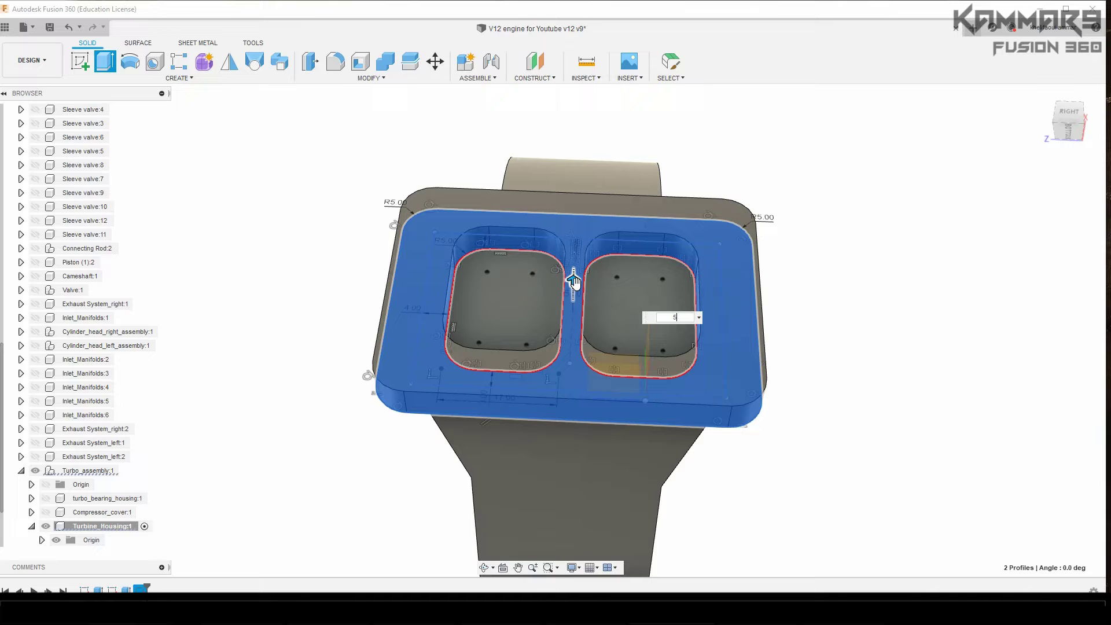
pyautogui.moveTo(881, 362)
pyautogui.keyDown('shift'); pyautogui.mouseDown(button='middle')
pyautogui.moveTo(722, 462)
pyautogui.moveTo(723, 202)
pyautogui.mouseUp(button='middle'); pyautogui.keyUp('shift')
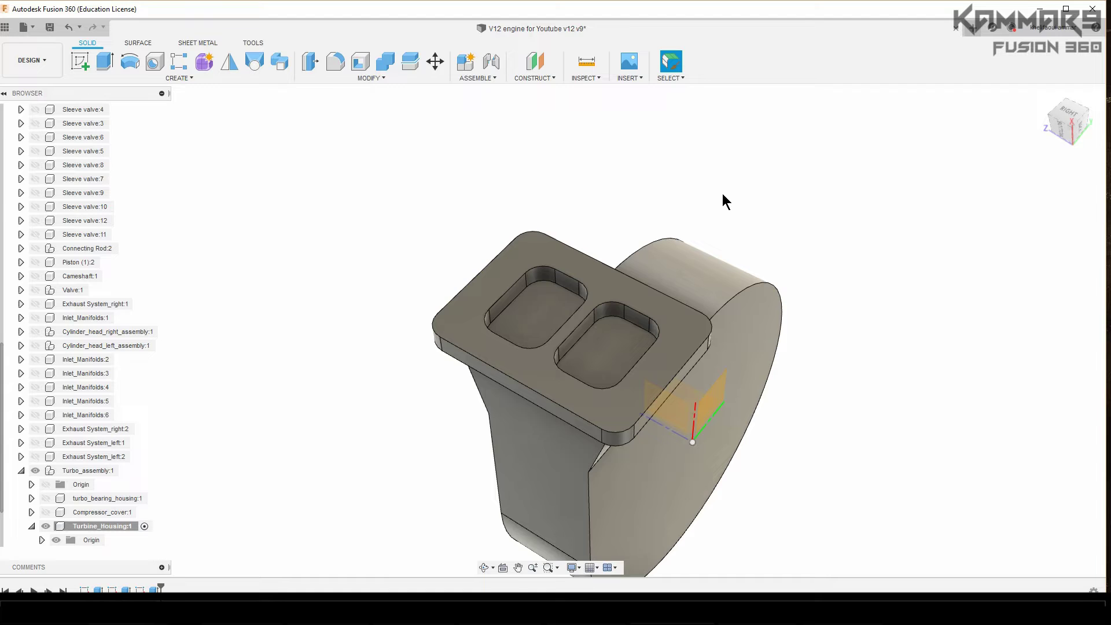
pyautogui.keyDown('shift'); pyautogui.moveTo(722, 202); pyautogui.dragTo(689, 110, button='middle'); pyautogui.keyUp('shift')
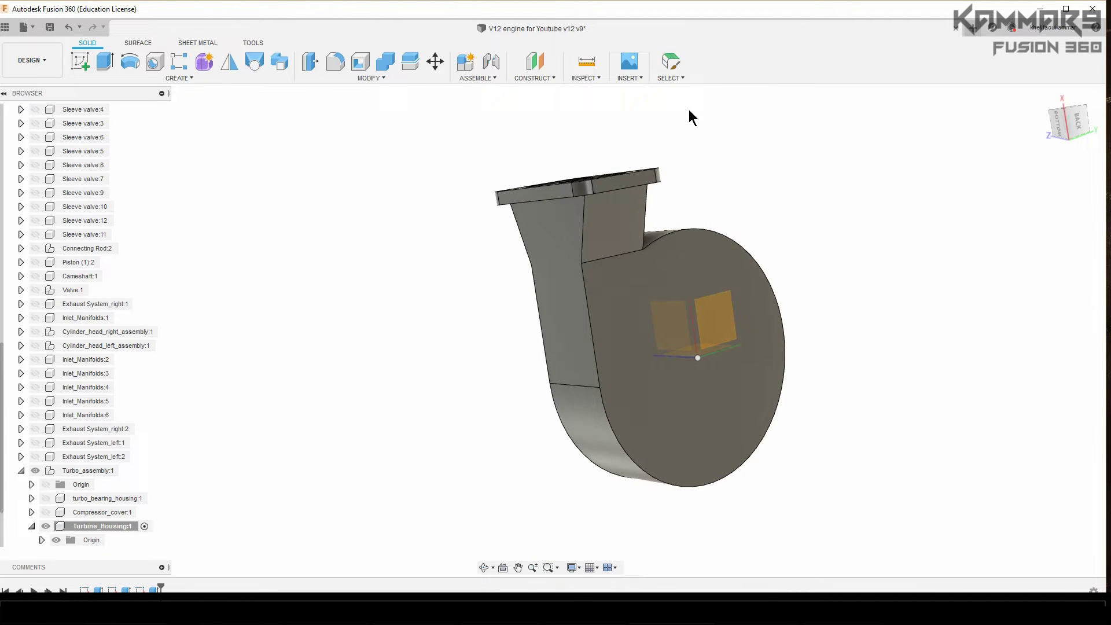
# Step: Select both neck-to-volute transition edges for filleting
pyautogui.press('f')
pyautogui.scroll(3, 693, 218)
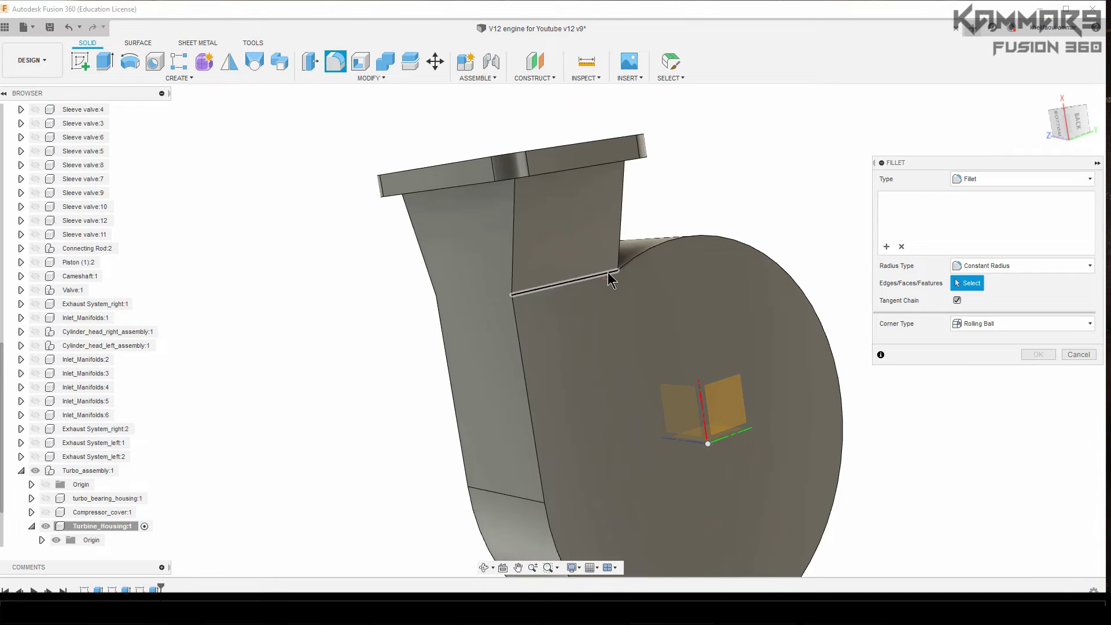
pyautogui.click(608, 271)
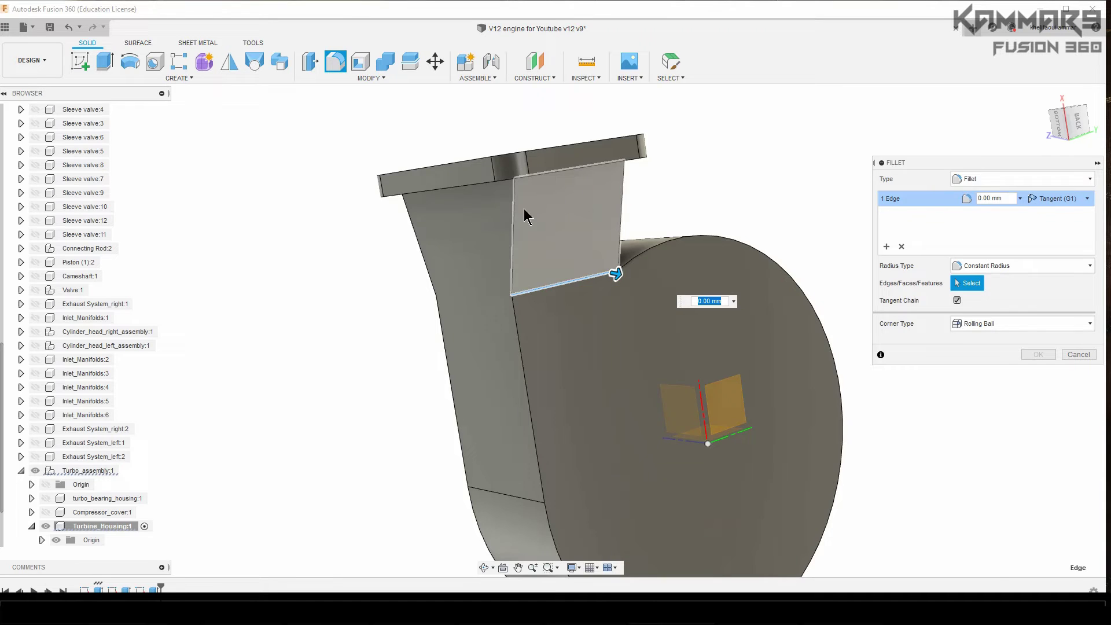
pyautogui.keyDown('shift'); pyautogui.moveTo(613, 272); pyautogui.dragTo(635, 238, button='middle'); pyautogui.keyUp('shift')
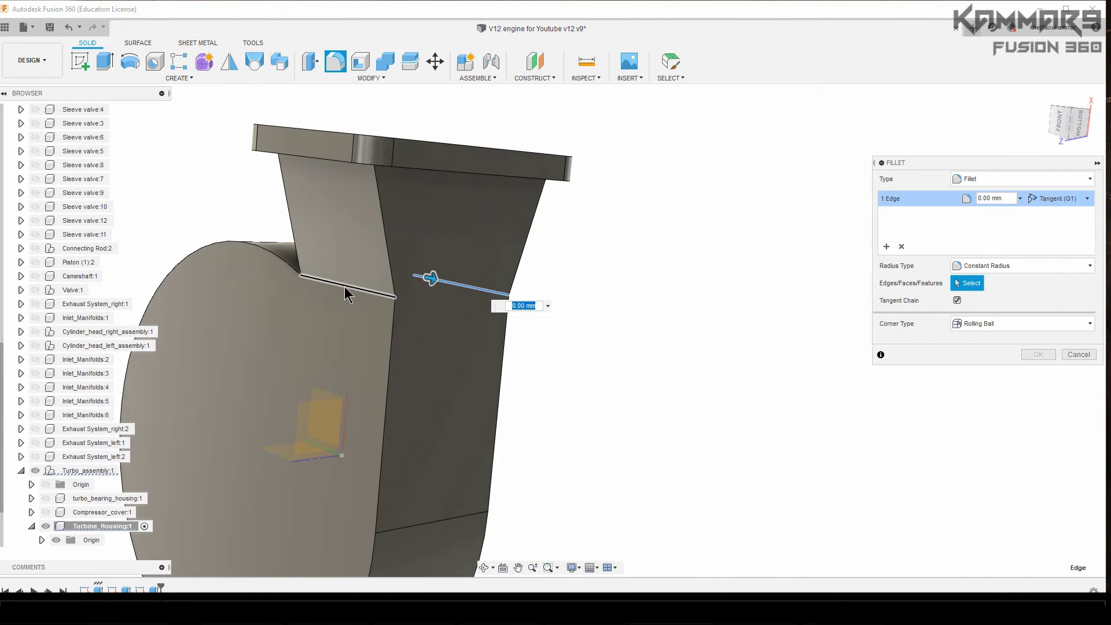
pyautogui.click(349, 286)
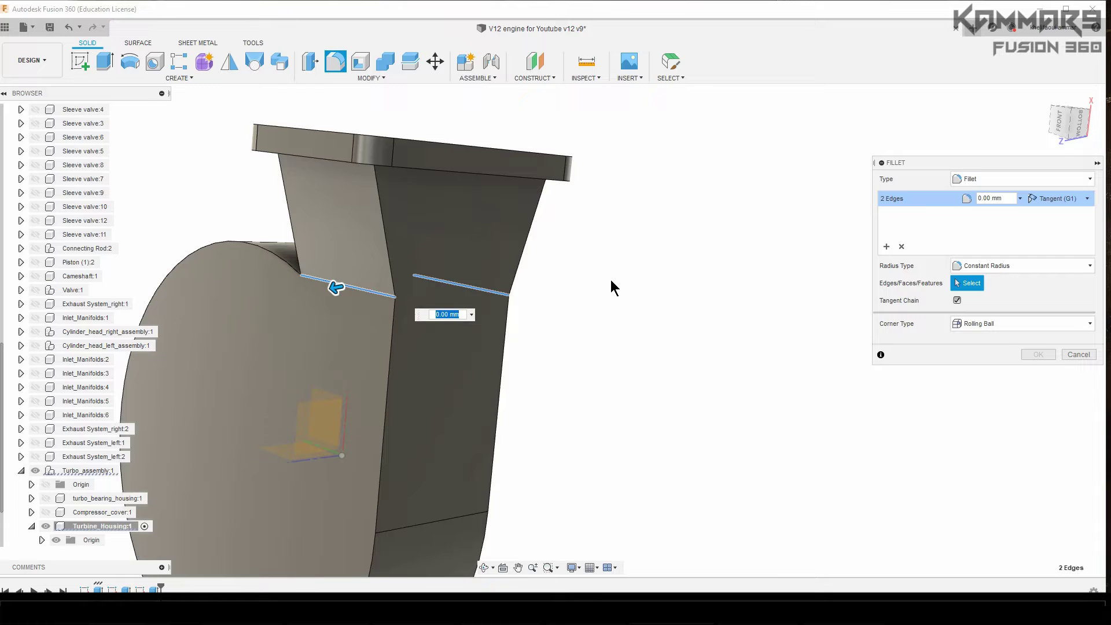
pyautogui.write('20')
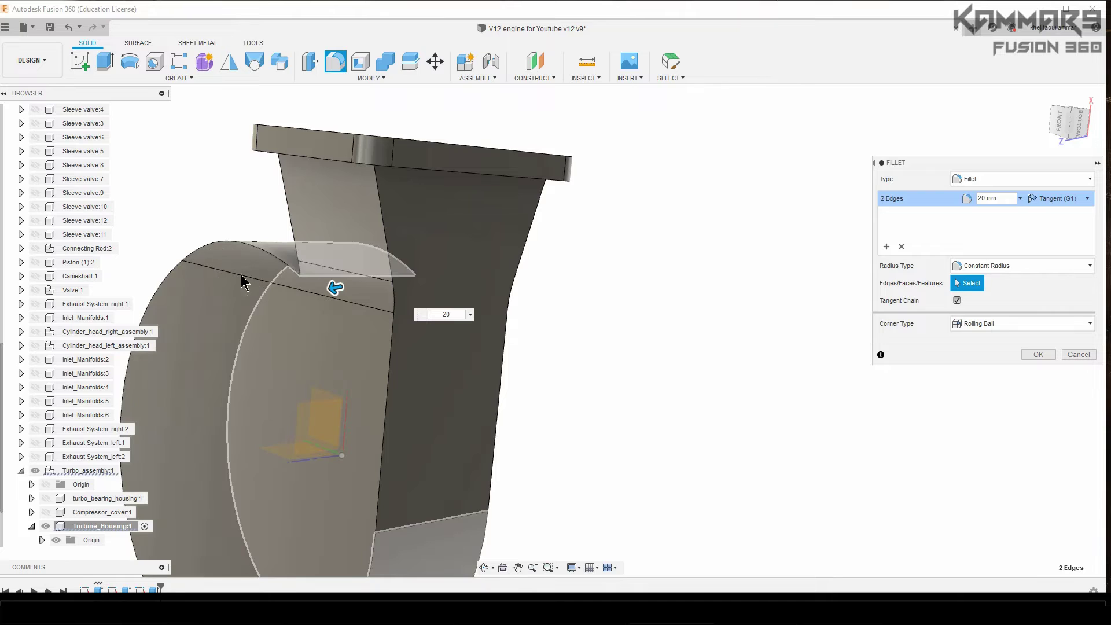
# Step: Apply a 20 mm curvature-continuous (G2) fillet to the two transition edges
pyautogui.click(1081, 200)
pyautogui.click(1062, 227)
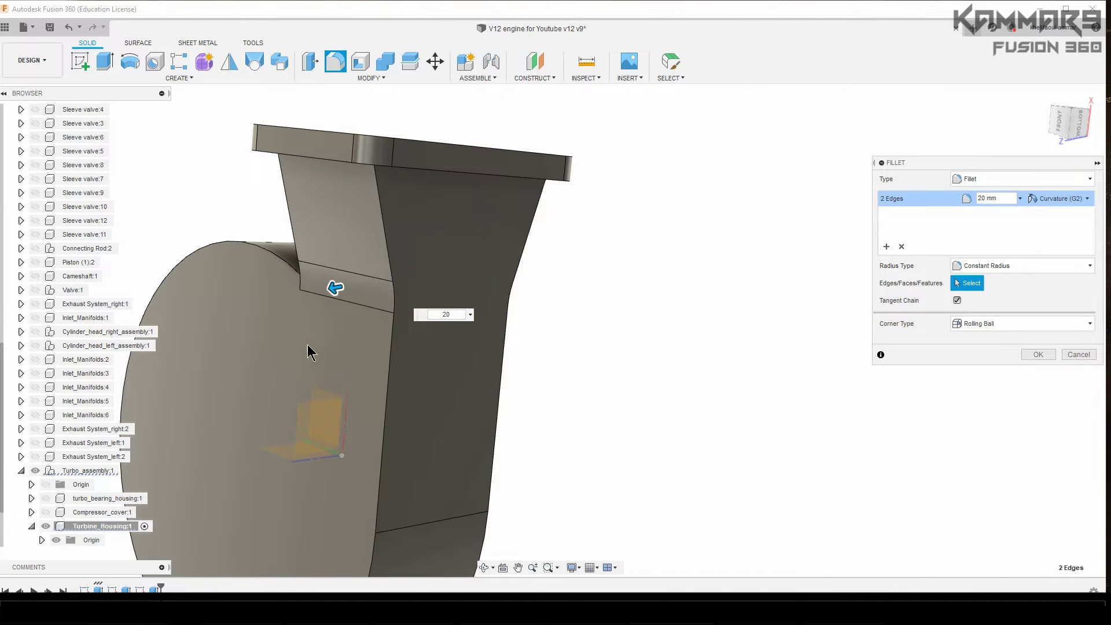
pyautogui.keyDown('shift'); pyautogui.moveTo(308, 352); pyautogui.dragTo(365, 343, button='middle'); pyautogui.keyUp('shift')
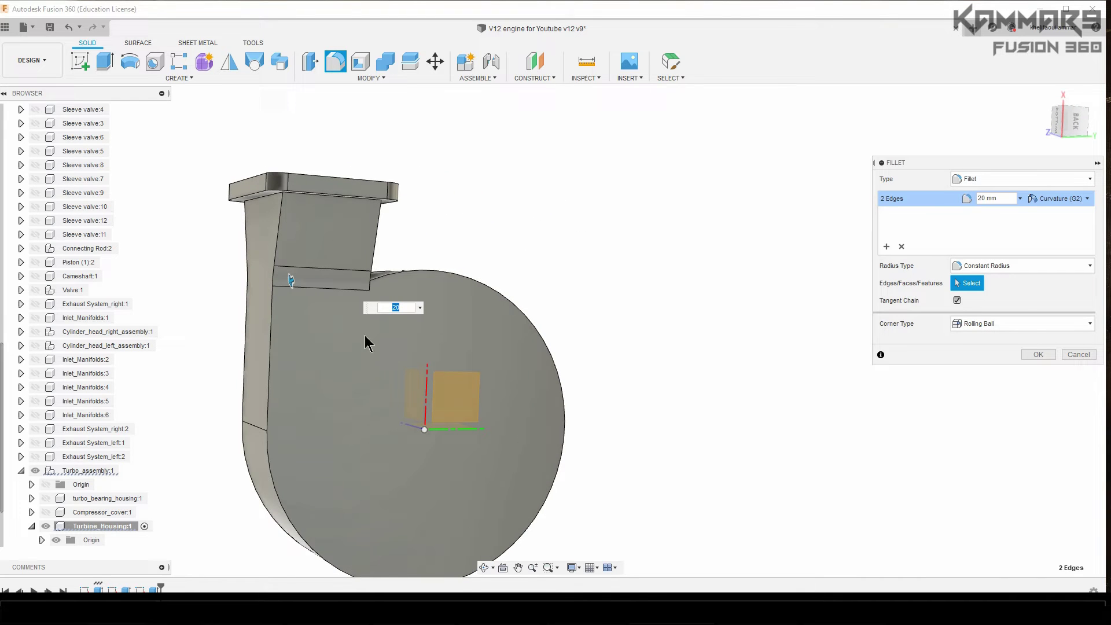
pyautogui.click(1040, 355)
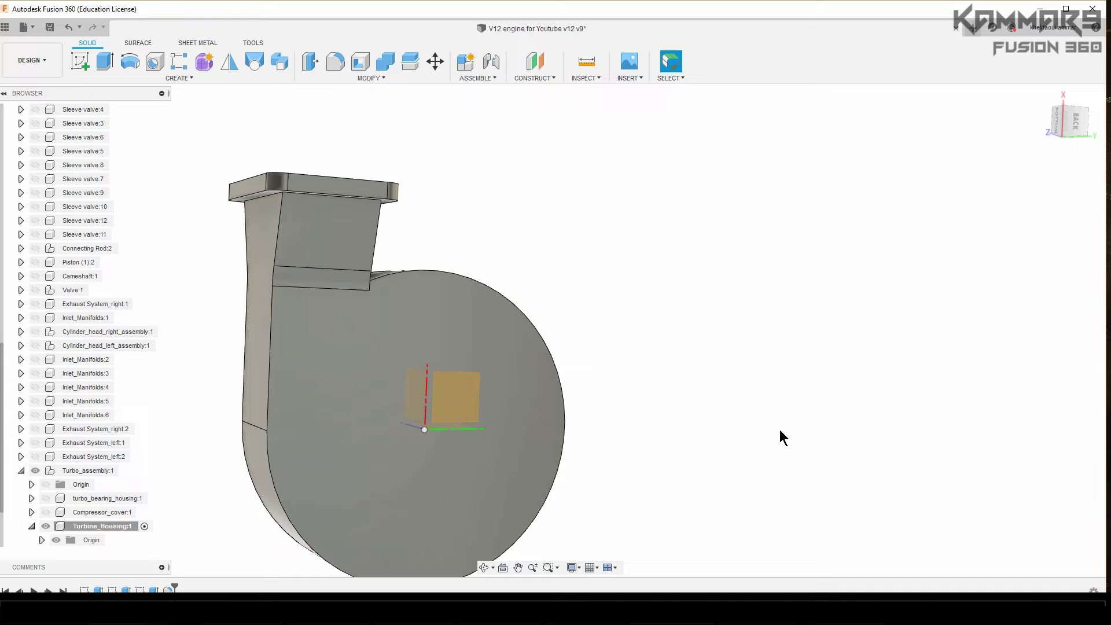
# Step: Sketch concentric Ø70 and Ø60 circles at the origin on the volute's front face
pyautogui.moveTo(779, 438)
pyautogui.keyDown('shift'); pyautogui.mouseDown(button='middle')
pyautogui.moveTo(477, 424)
pyautogui.moveTo(598, 422)
pyautogui.mouseUp(button='middle'); pyautogui.keyUp('shift')
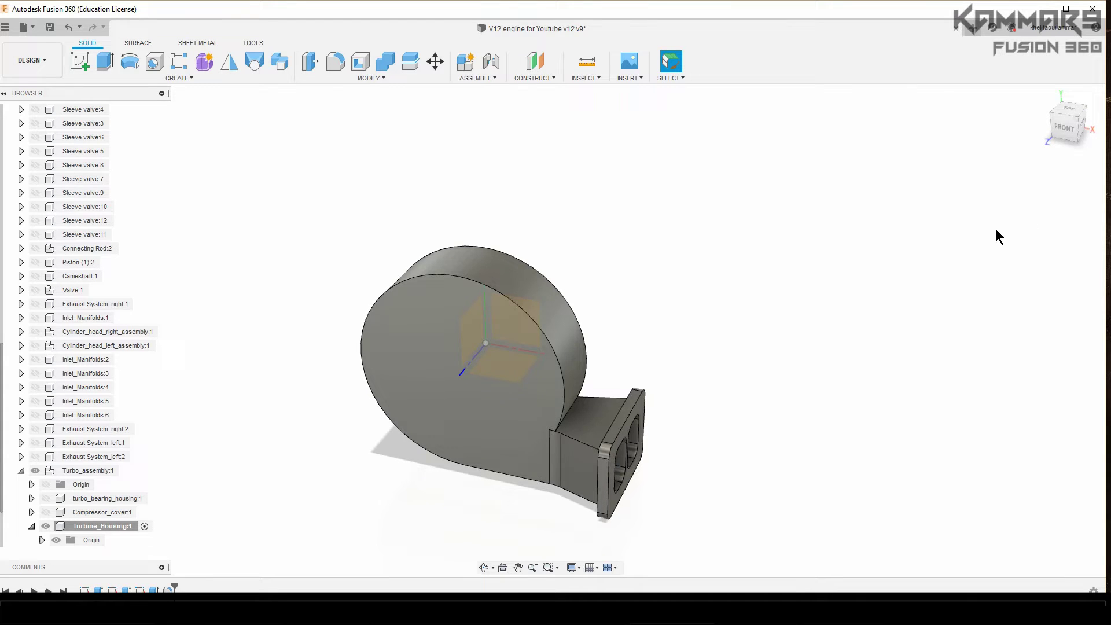
pyautogui.press('e')
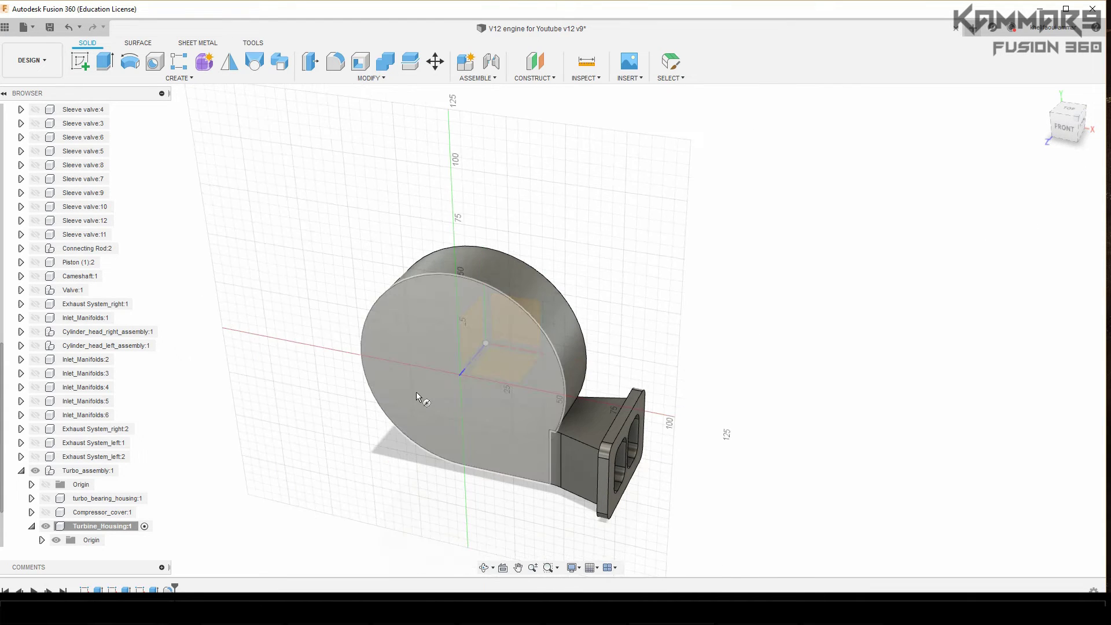
pyautogui.click(416, 393)
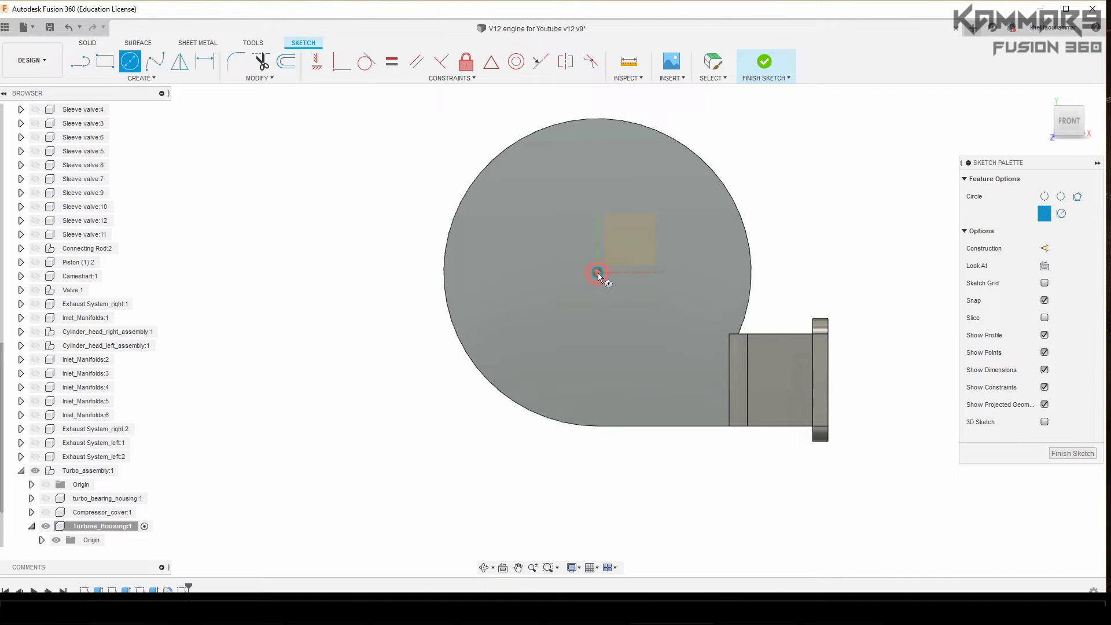
pyautogui.click(598, 272)
pyautogui.write('70')
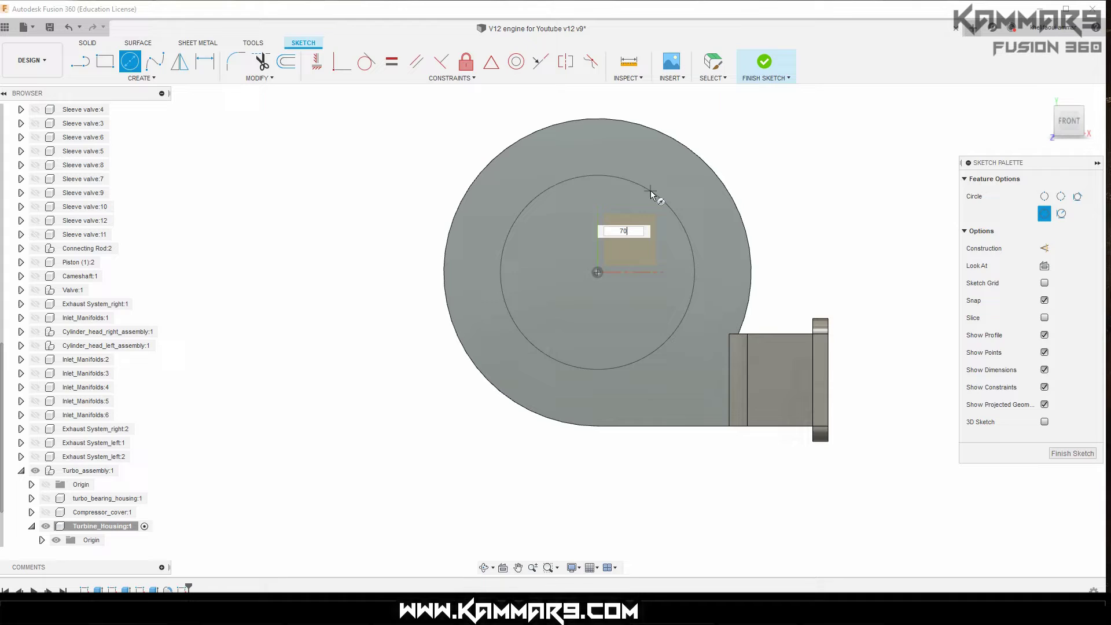
pyautogui.press('Return')
pyautogui.press('c')
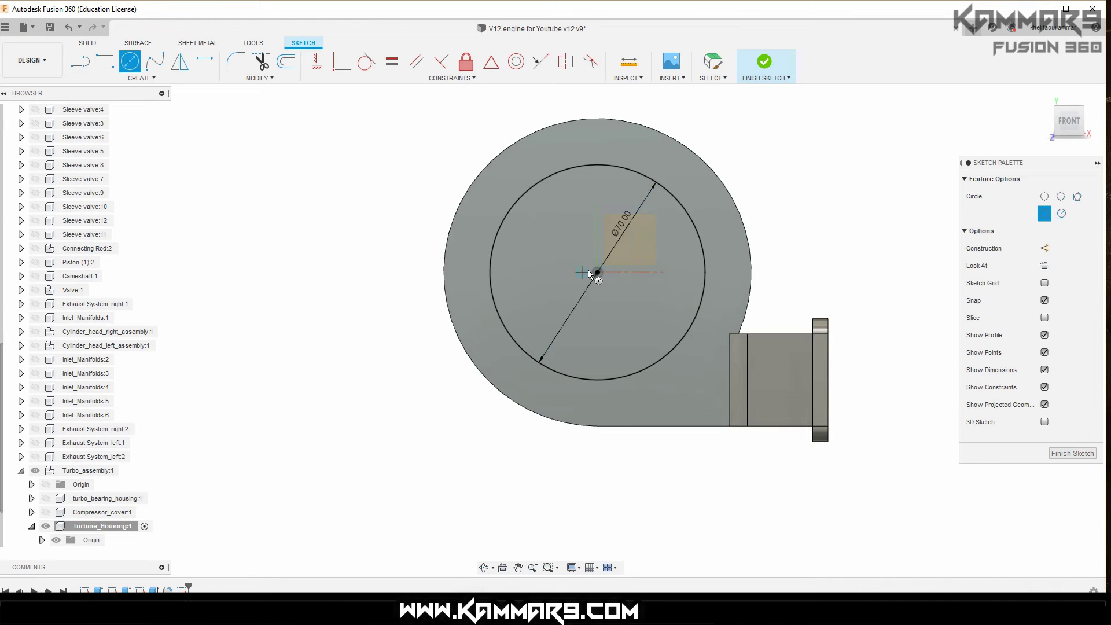
pyautogui.click(597, 271)
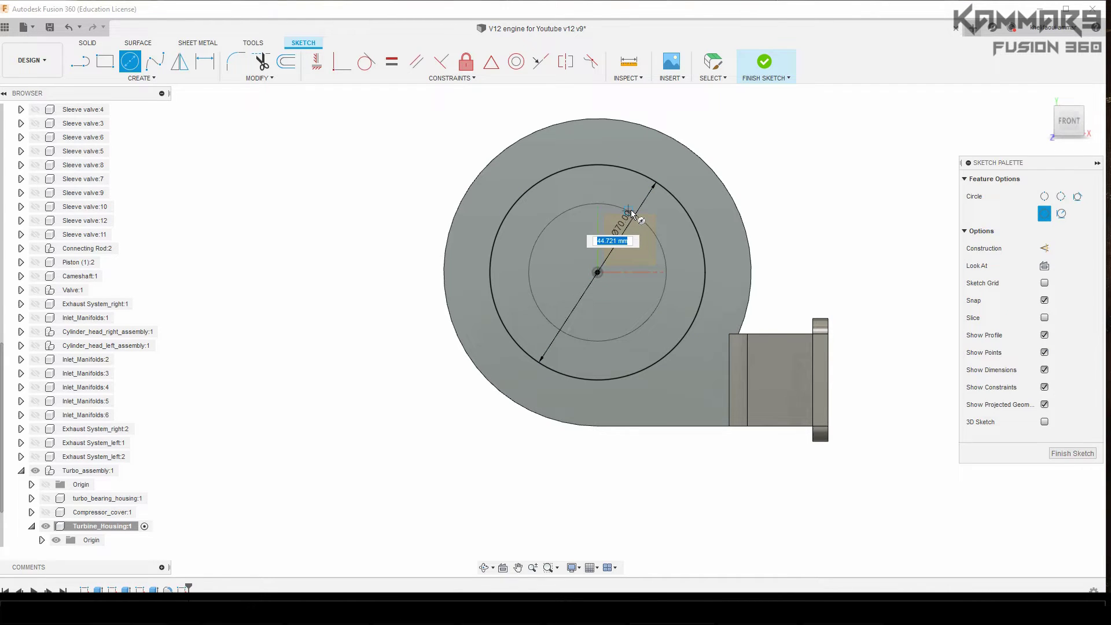
pyautogui.write('60')
pyautogui.press('Return')
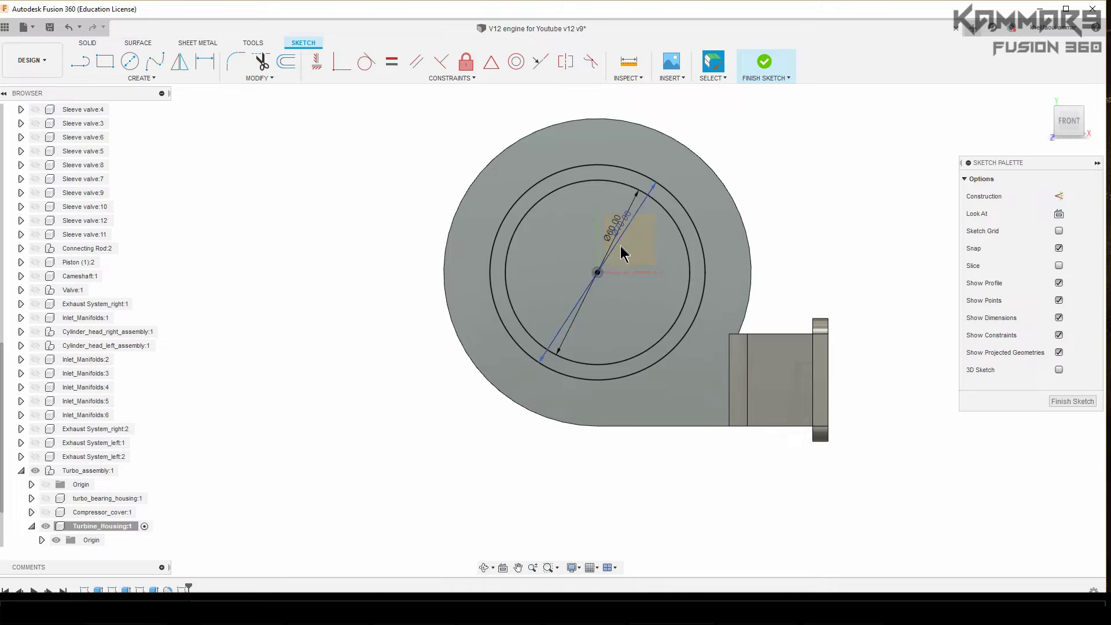
pyautogui.scroll(3, 622, 254)
pyautogui.scroll(-3, 479, 289)
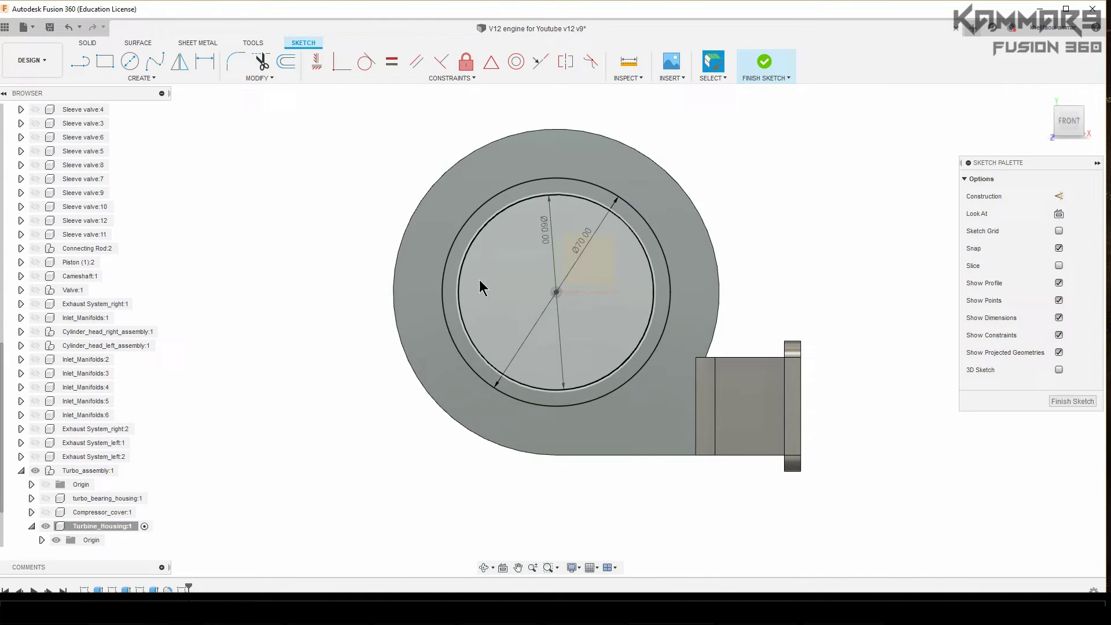
# Step: Extrude the ring between the circles 4 mm as a joined raised collar
pyautogui.click(318, 256)
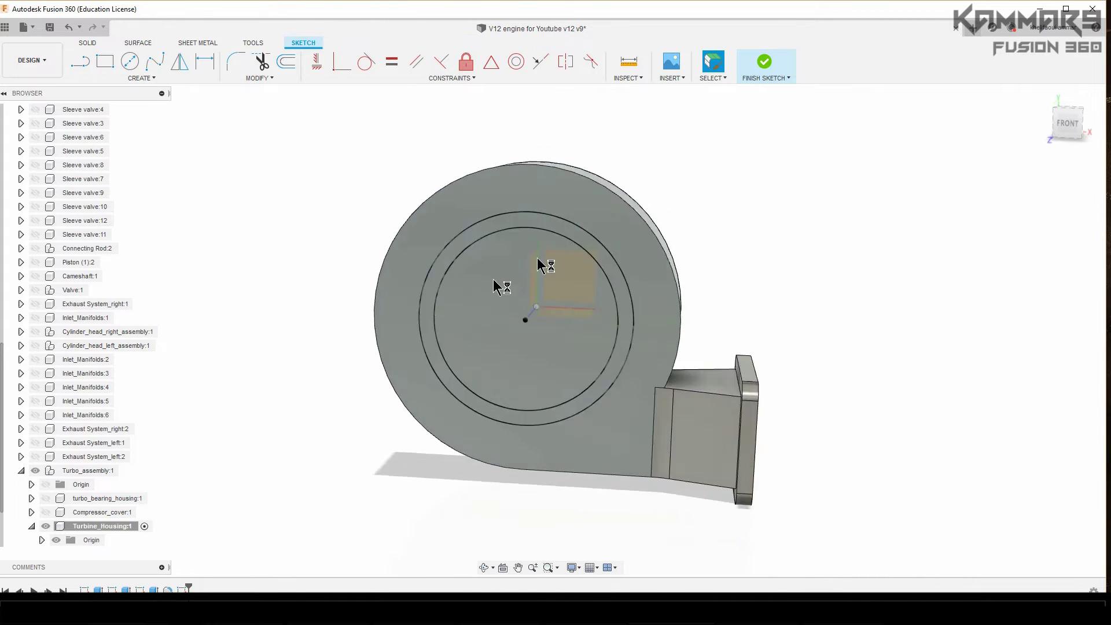
pyautogui.keyDown('shift'); pyautogui.moveTo(319, 255); pyautogui.dragTo(486, 319, button='middle'); pyautogui.keyUp('shift')
pyautogui.click(452, 330)
pyautogui.press('e')
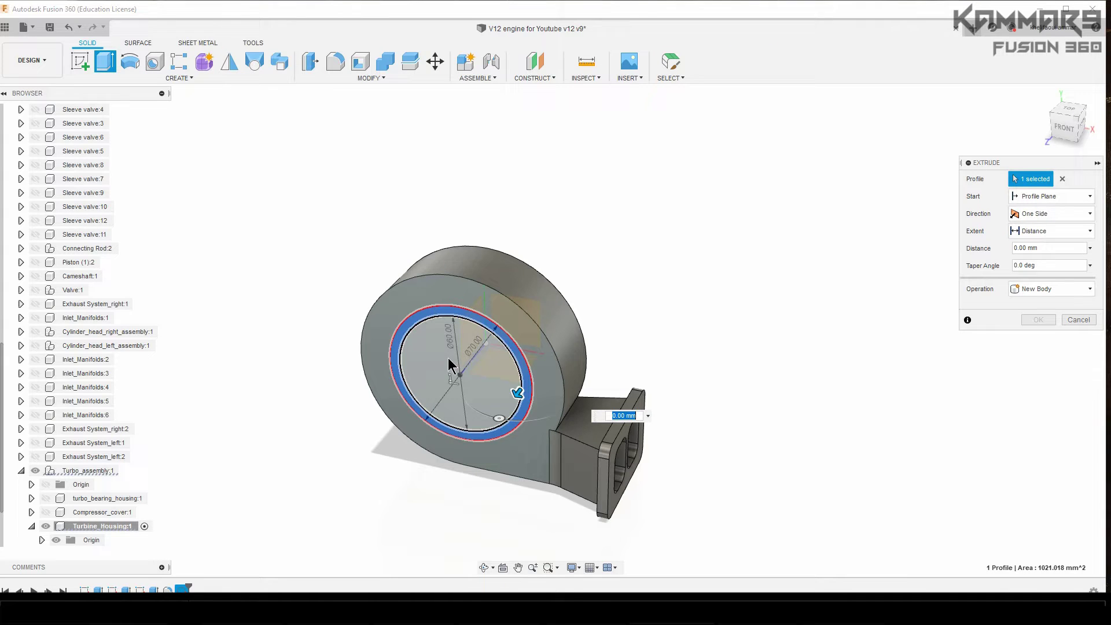
pyautogui.moveTo(516, 394); pyautogui.dragTo(477, 410)
pyautogui.write('4')
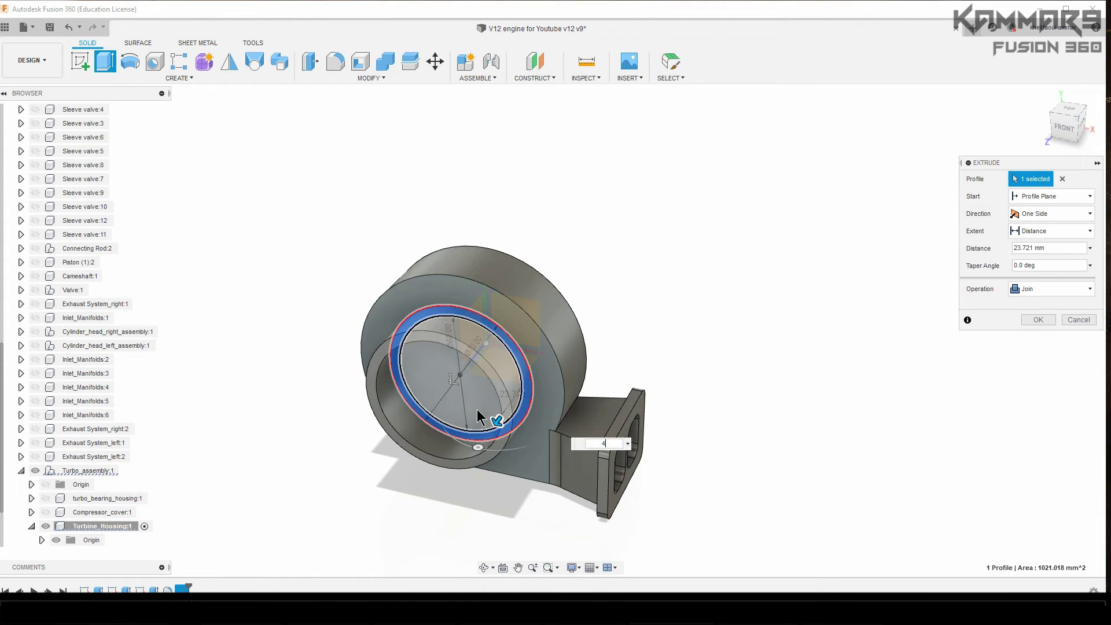
pyautogui.press('Return')
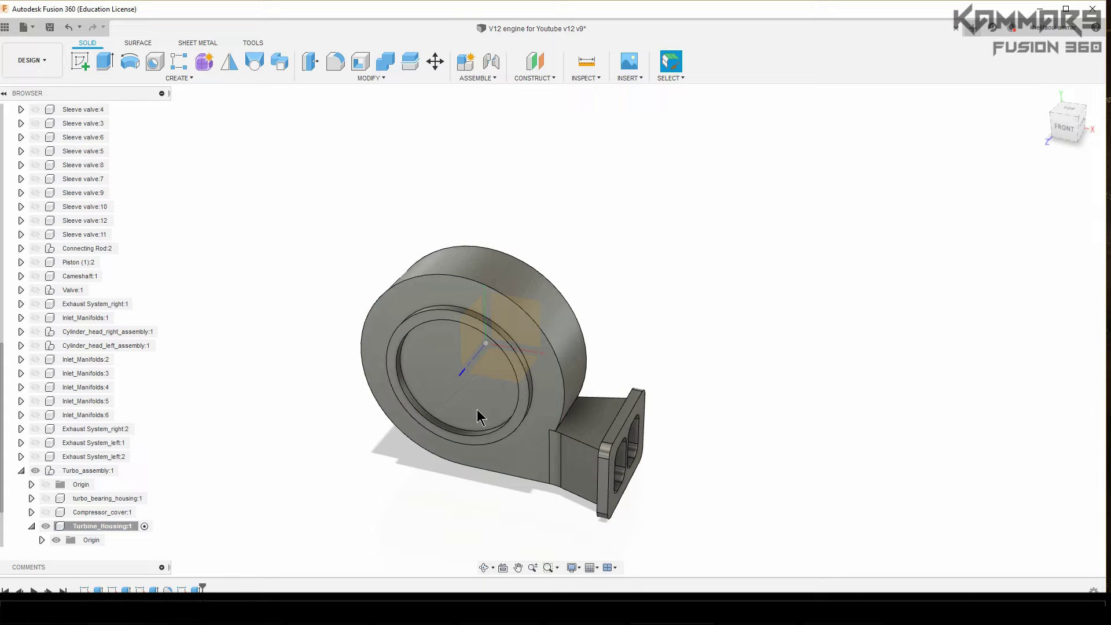
# Step: Sketch a Ø40 circle at the origin on the housing's back face
pyautogui.keyDown('shift'); pyautogui.moveTo(327, 316); pyautogui.dragTo(562, 396, button='middle'); pyautogui.keyUp('shift')
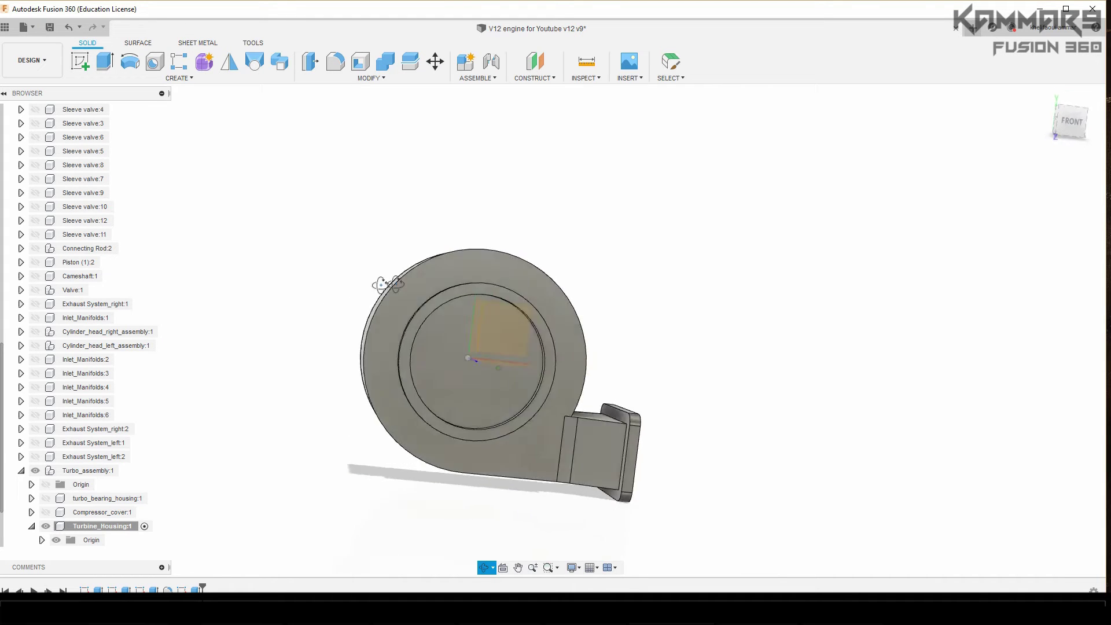
pyautogui.click(563, 395)
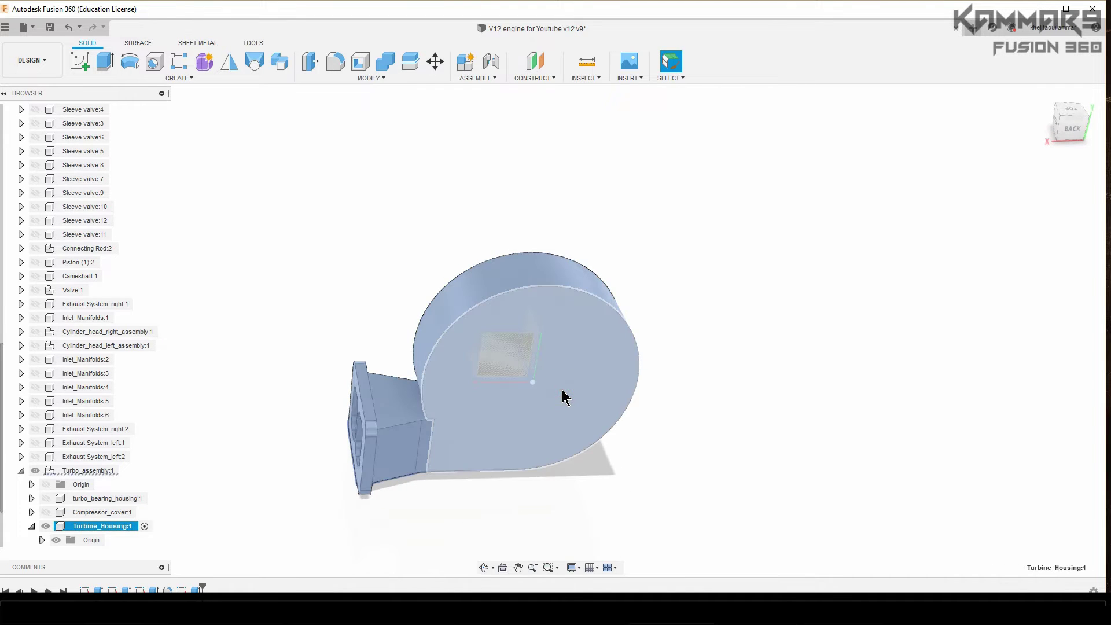
pyautogui.click(559, 394)
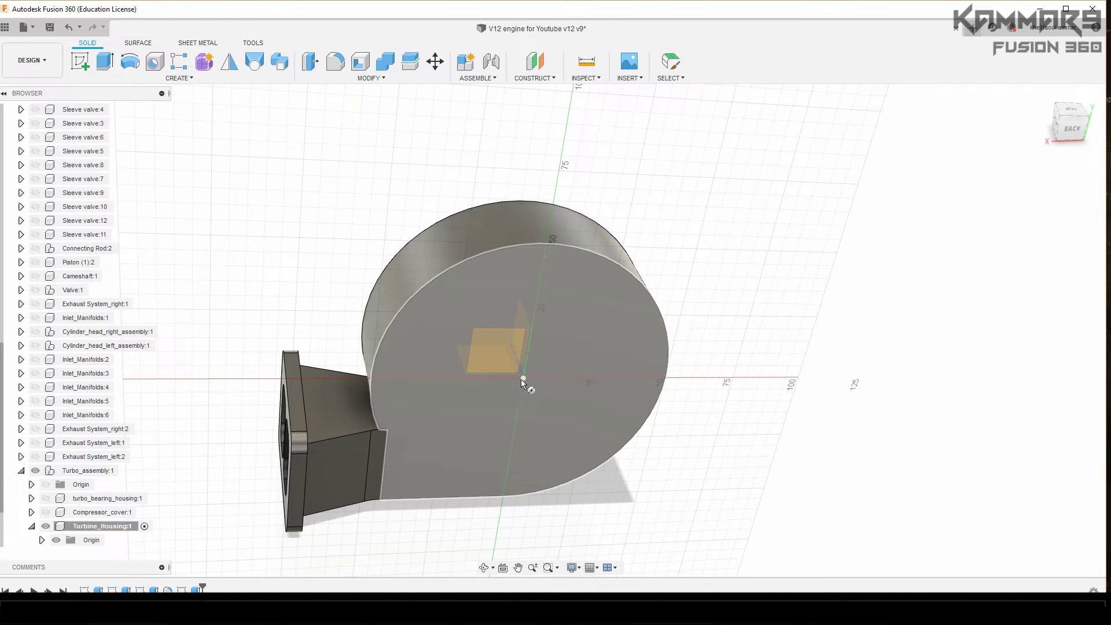
pyautogui.click(552, 372)
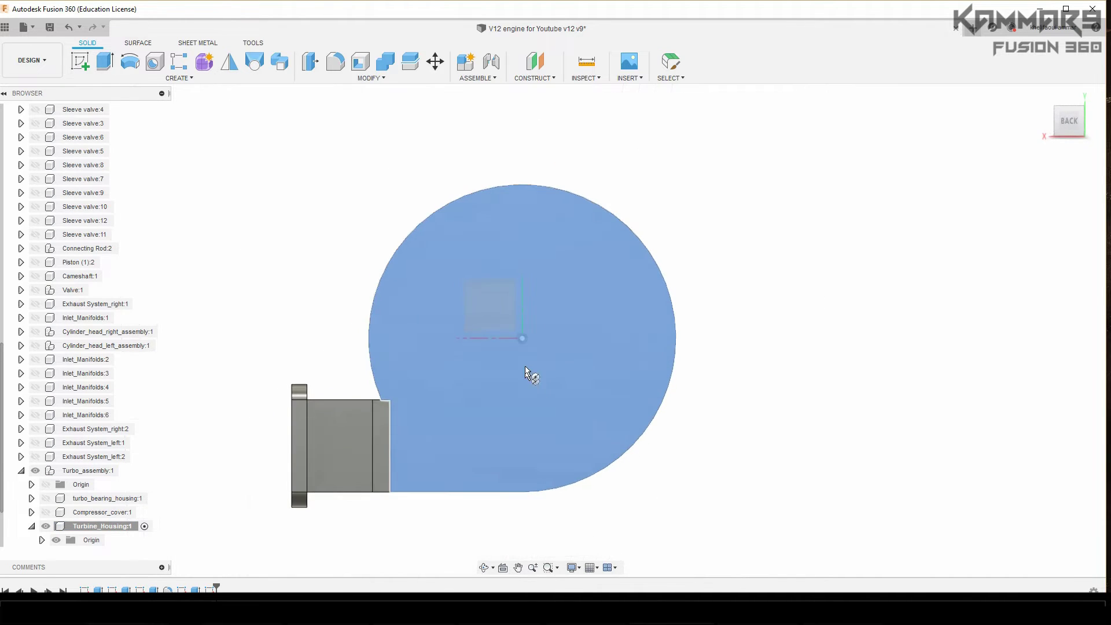
pyautogui.press('c')
pyautogui.click(528, 347)
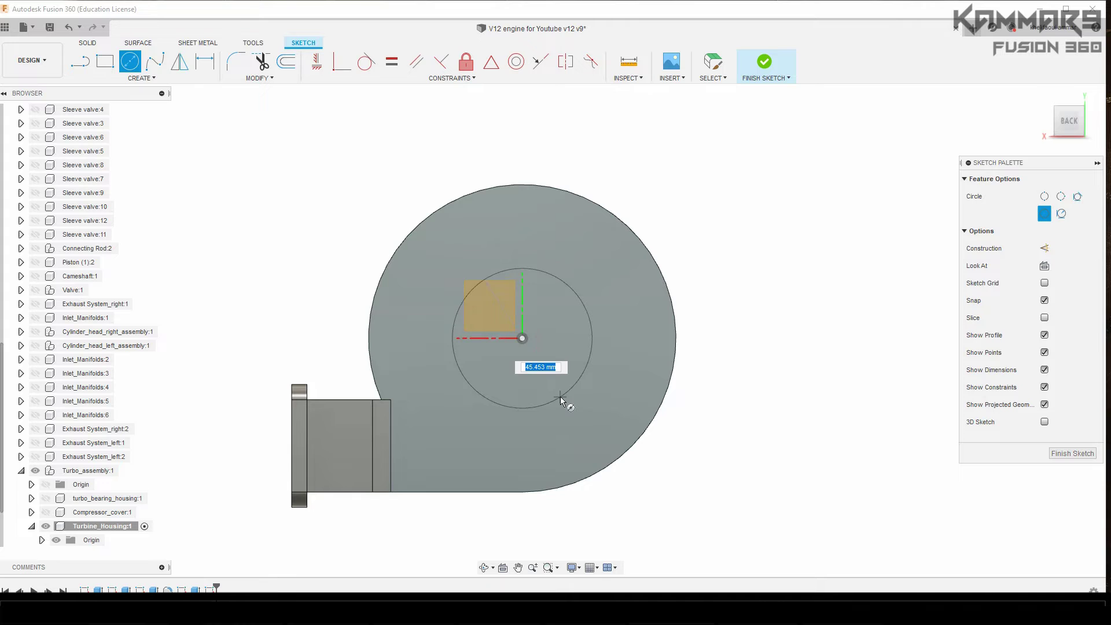
pyautogui.write('40')
pyautogui.press('Return')
# Step: Select the Ø40 circle's profile for extrusion
pyautogui.keyDown('shift'); pyautogui.moveTo(624, 314); pyautogui.dragTo(601, 344, button='middle'); pyautogui.keyUp('shift')
pyautogui.click(560, 345)
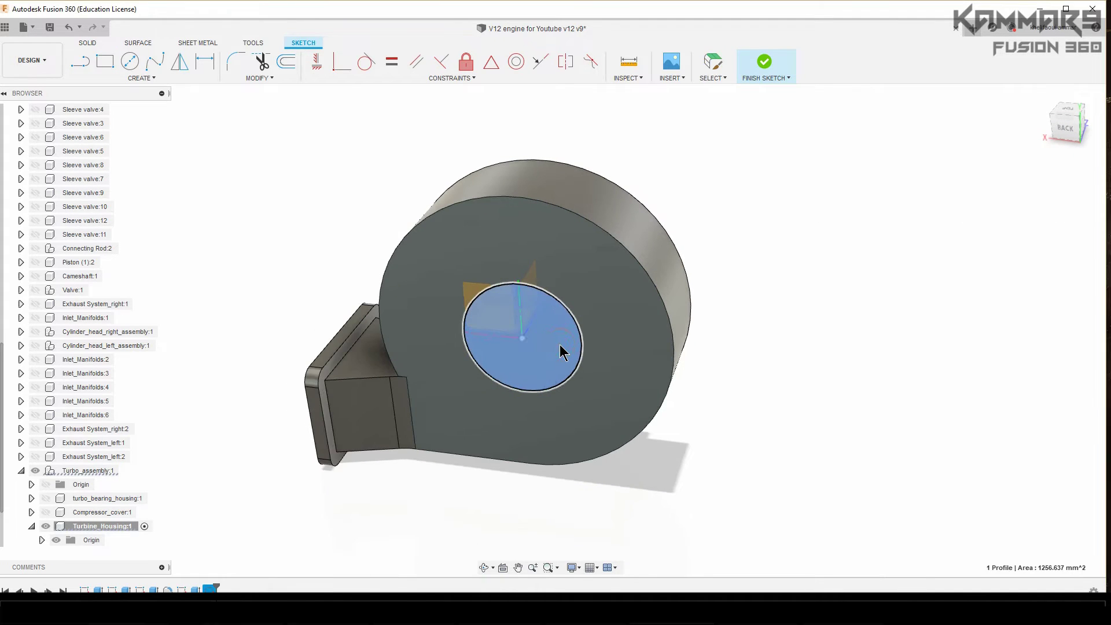
pyautogui.write('e')
pyautogui.write('-15')
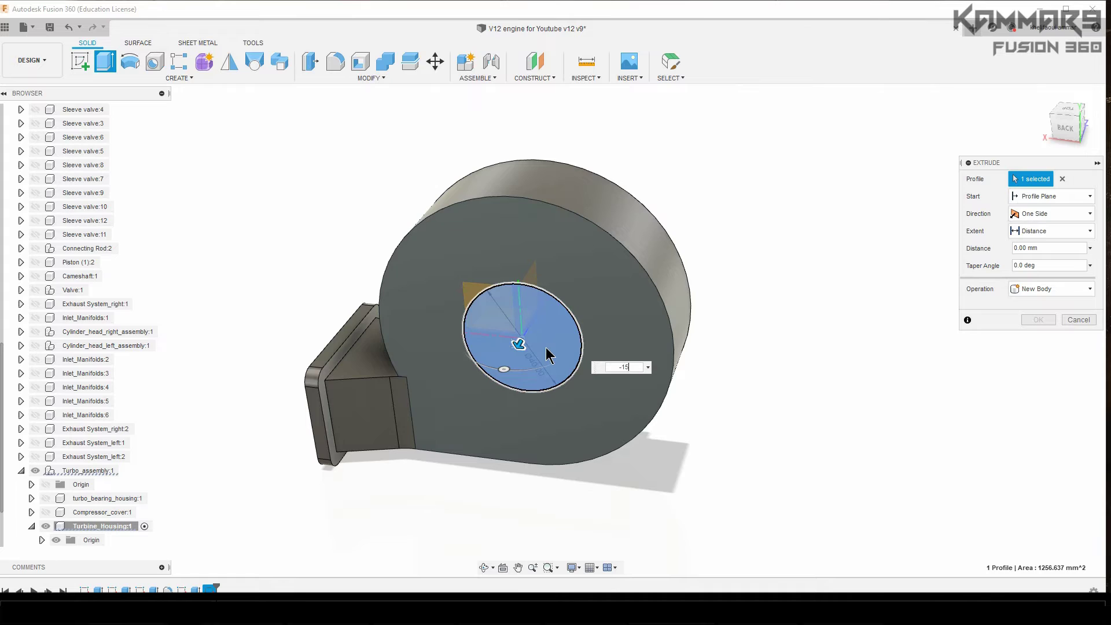
# Step: Cut the Ø40 pocket 15 mm into the back face and select its floor for sketching
pyautogui.press('Return')
pyautogui.press('Return')
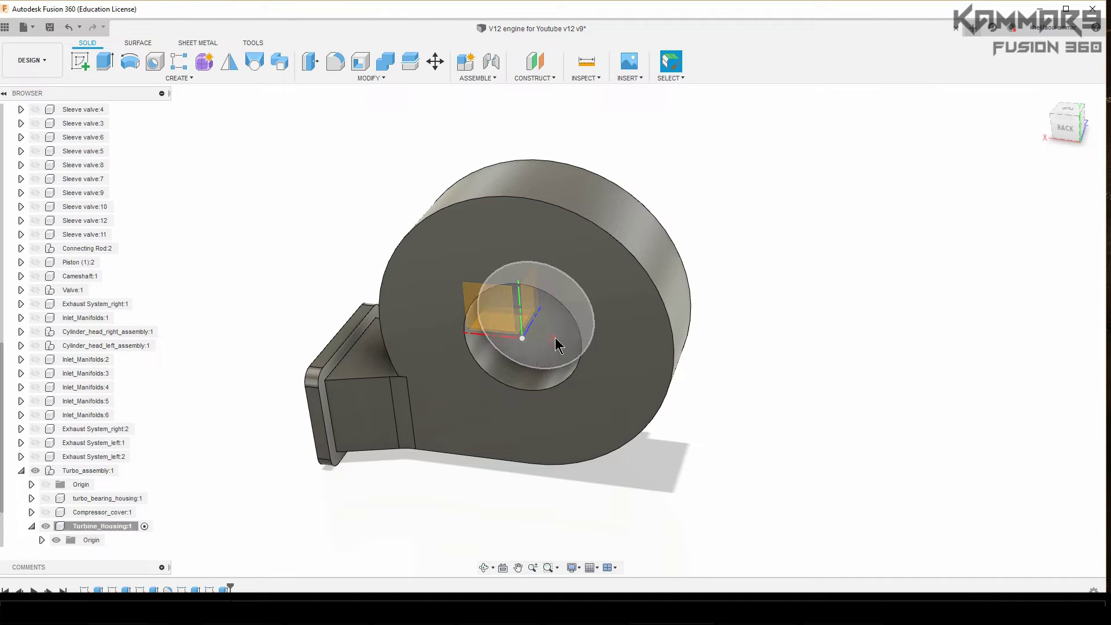
pyautogui.click(556, 345)
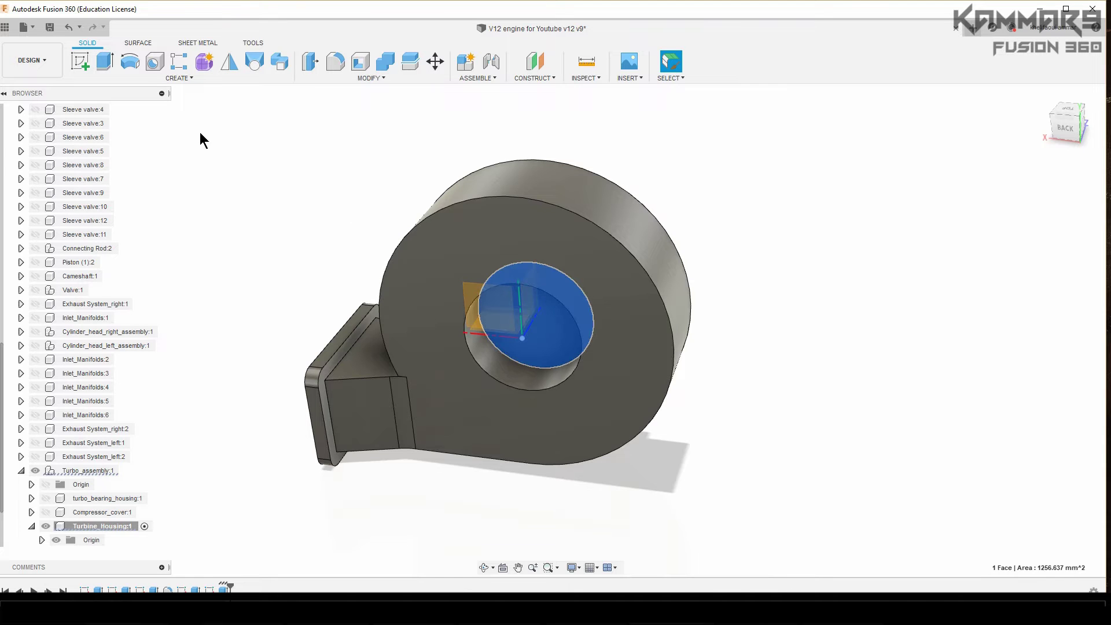
# Step: Sketch an inward offset of the pocket circle on the recess floor
pyautogui.click(86, 63)
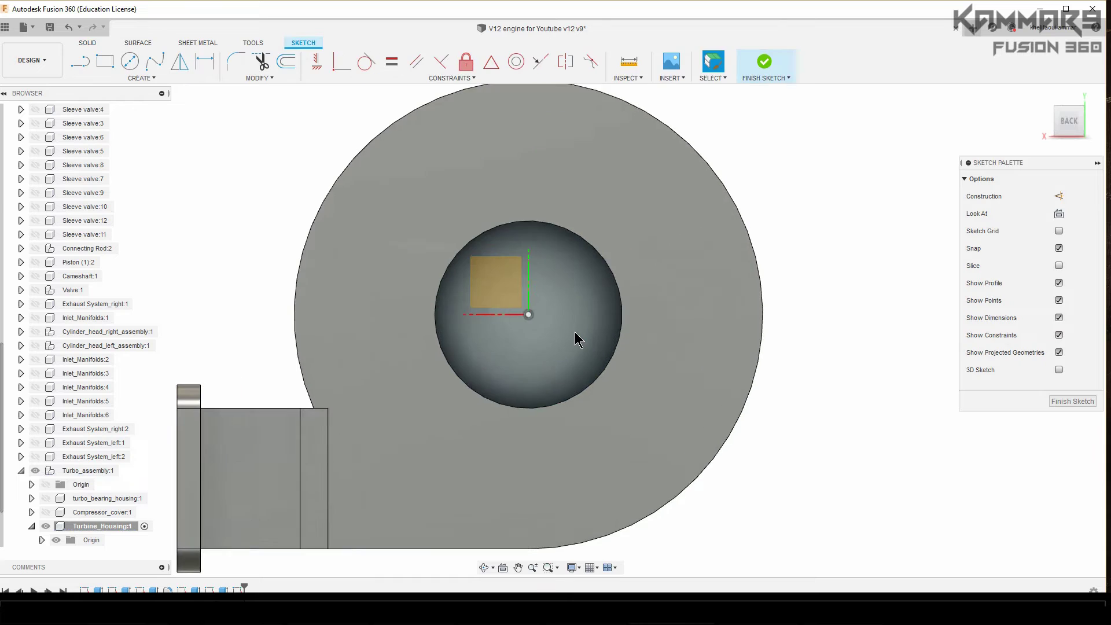
pyautogui.press('o')
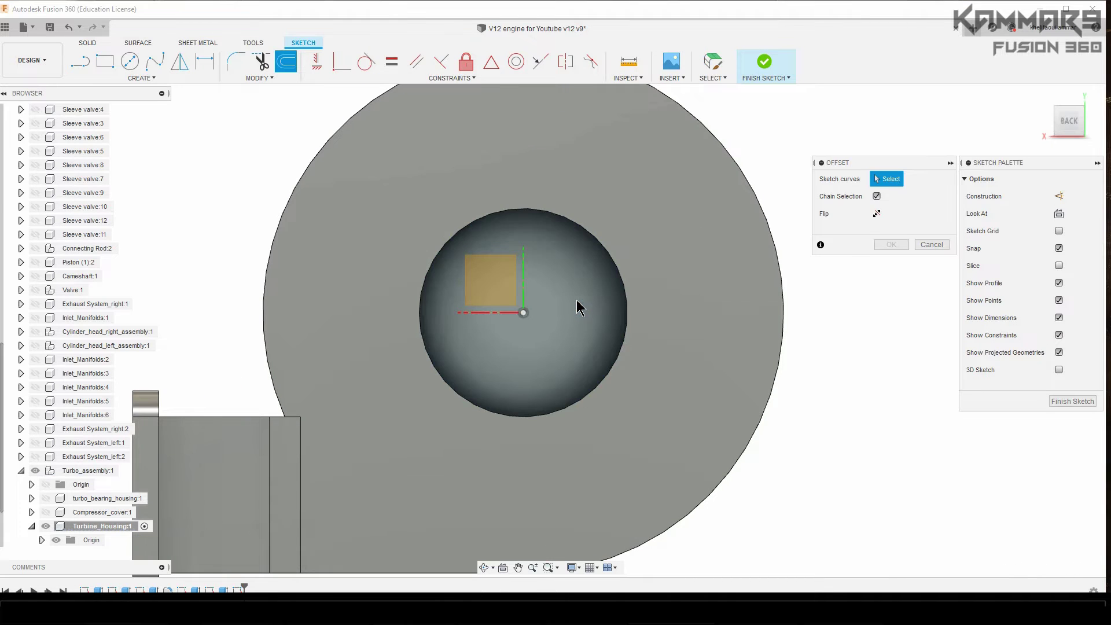
pyautogui.click(607, 256)
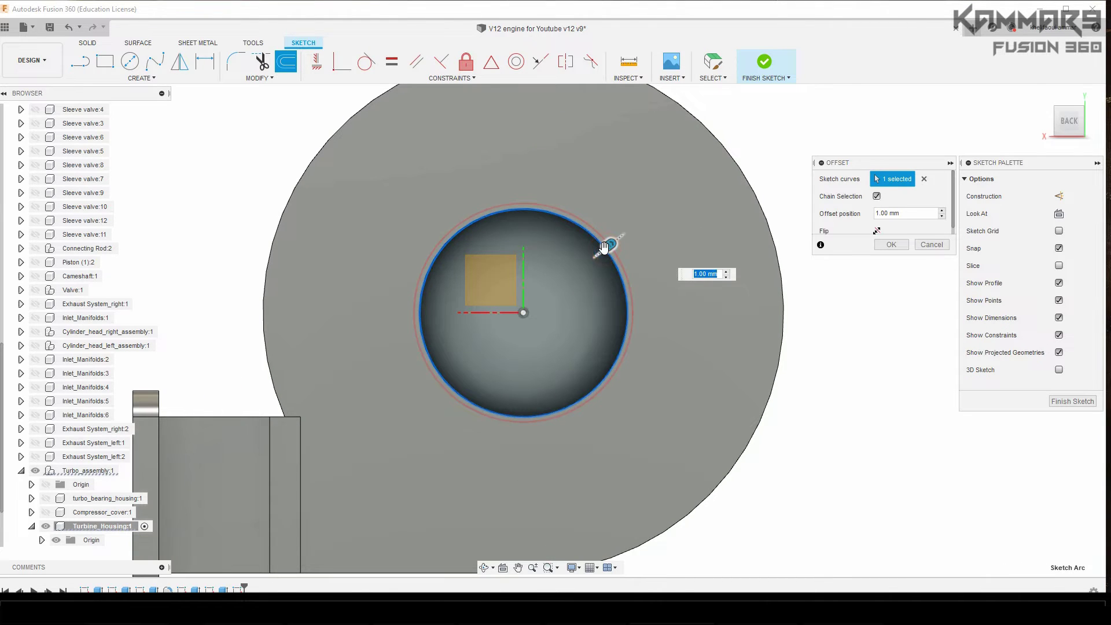
pyautogui.moveTo(608, 246); pyautogui.dragTo(590, 261)
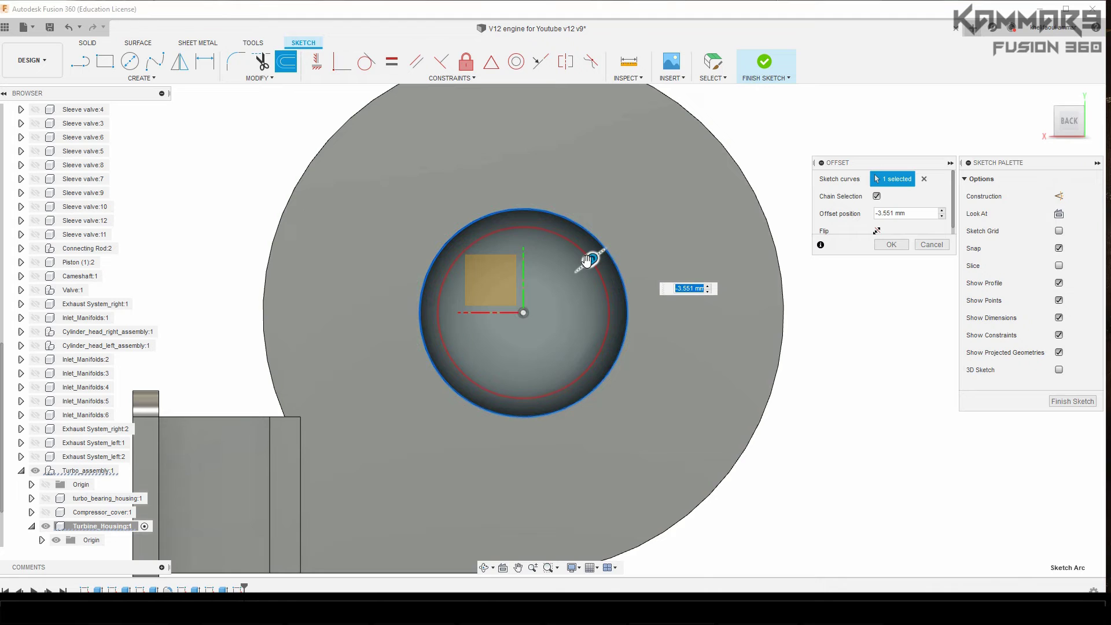
pyautogui.press('Return')
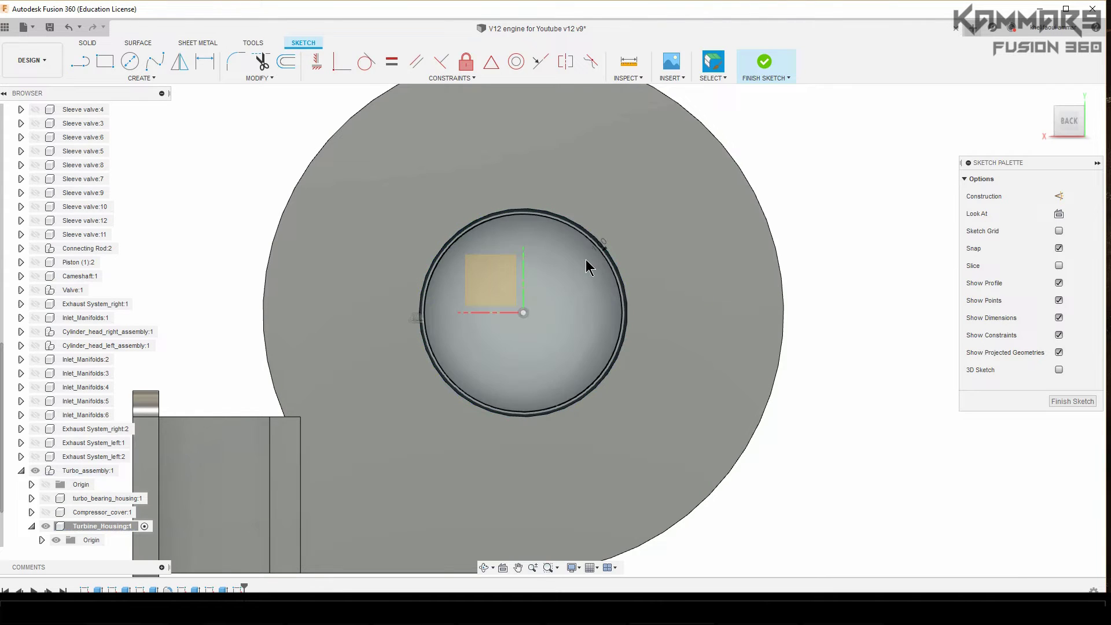
# Step: Extrude the inner offset circle 30 mm out as a joined cylindrical inlet boss
pyautogui.press('q')
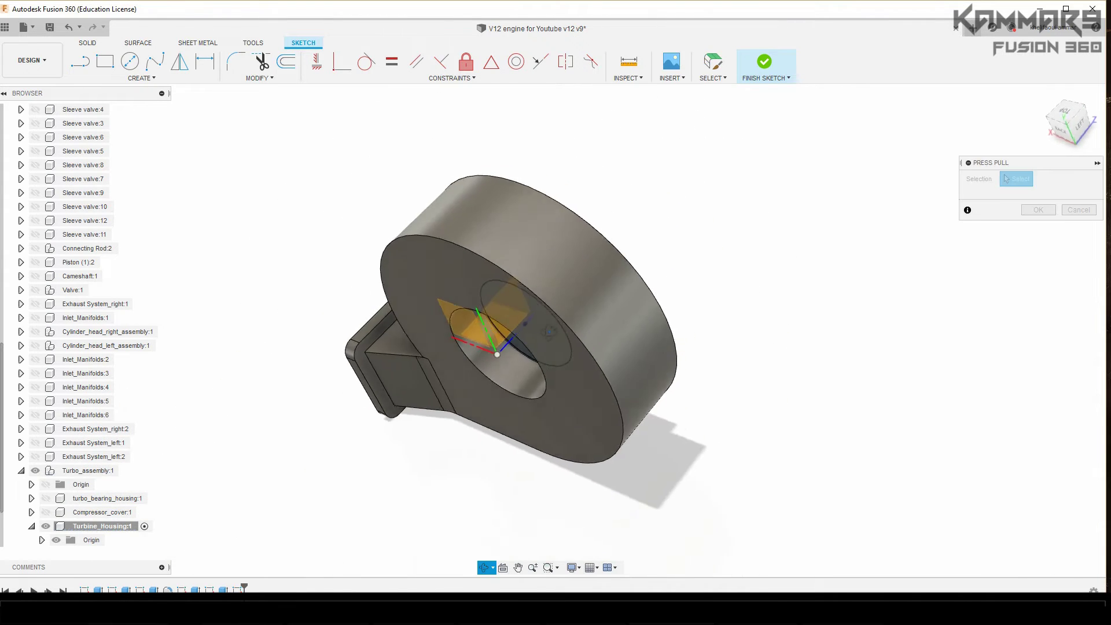
pyautogui.click(530, 351)
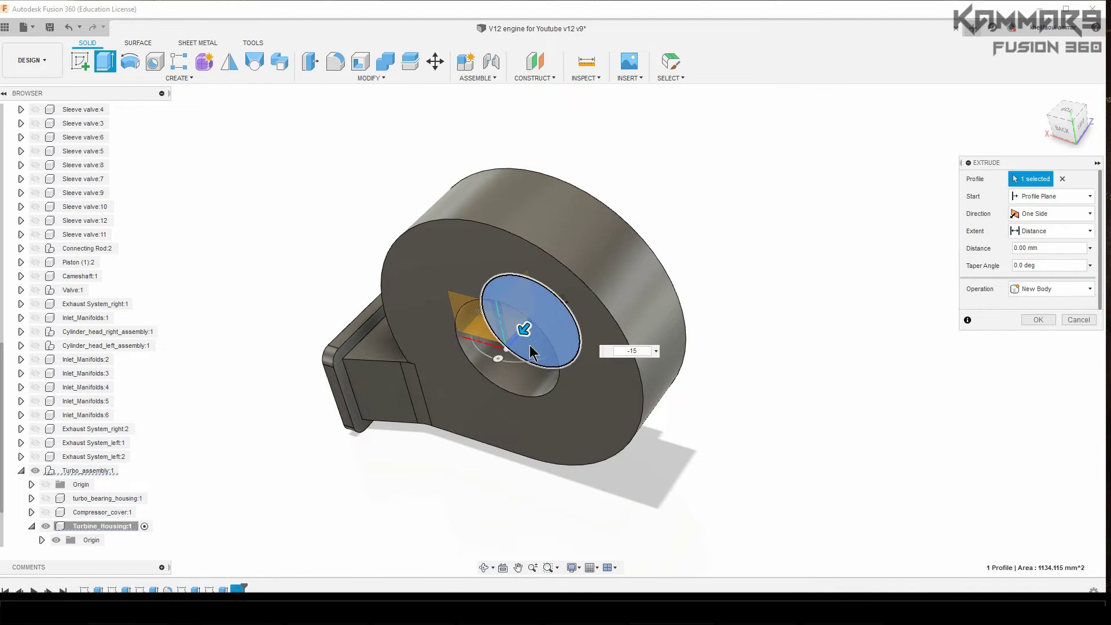
pyautogui.moveTo(526, 332); pyautogui.dragTo(475, 387)
pyautogui.write('30')
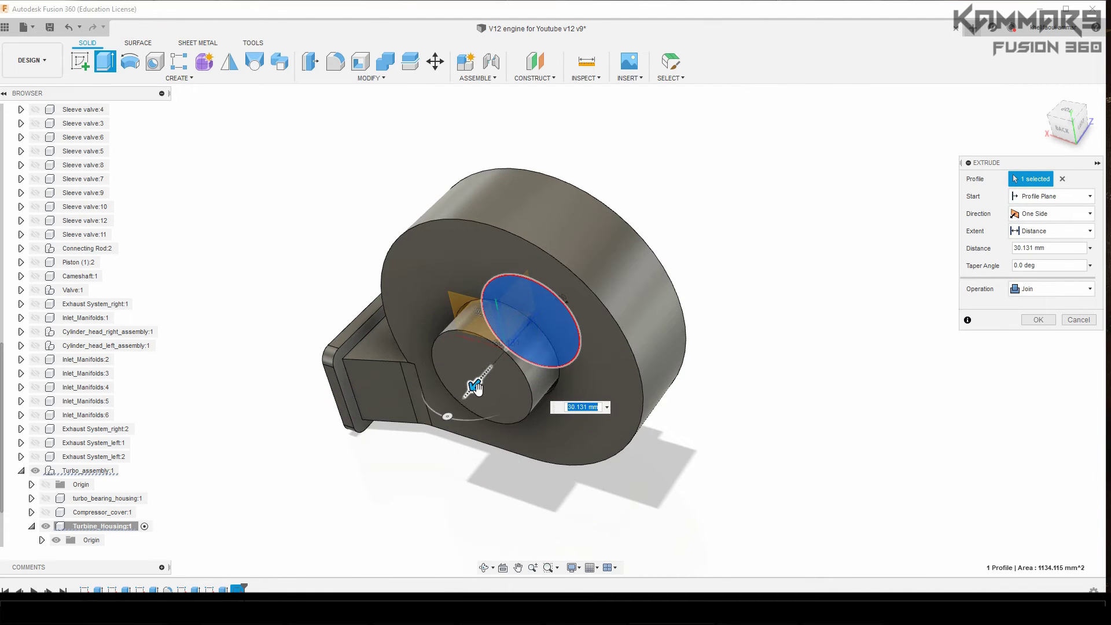
pyautogui.press('Return')
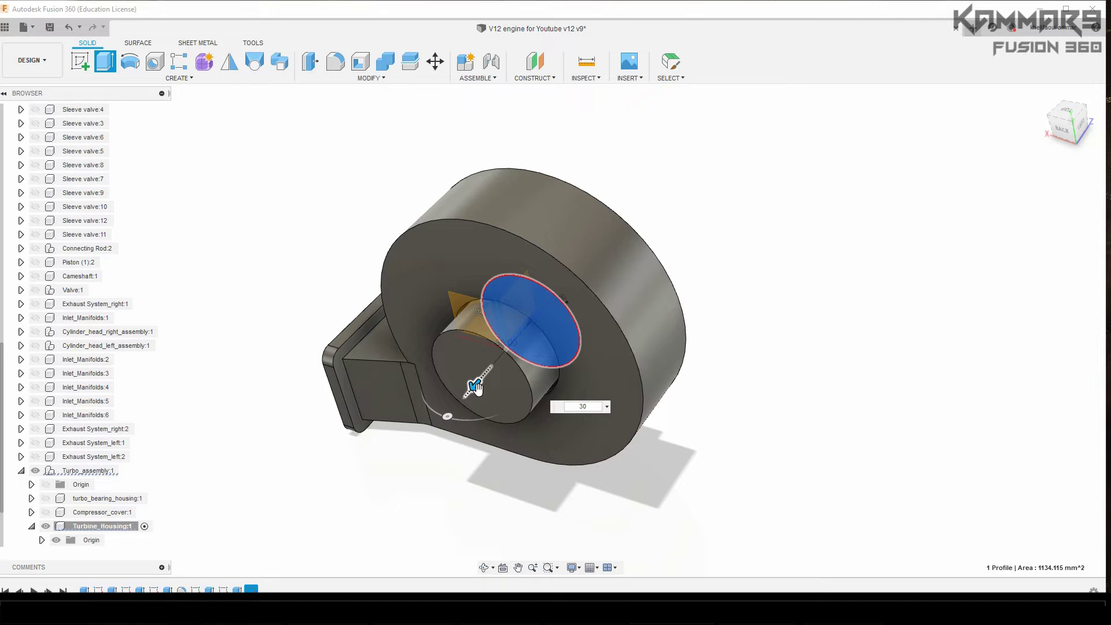
pyautogui.keyDown('shift'); pyautogui.moveTo(484, 493); pyautogui.dragTo(540, 414, button='middle'); pyautogui.keyUp('shift')
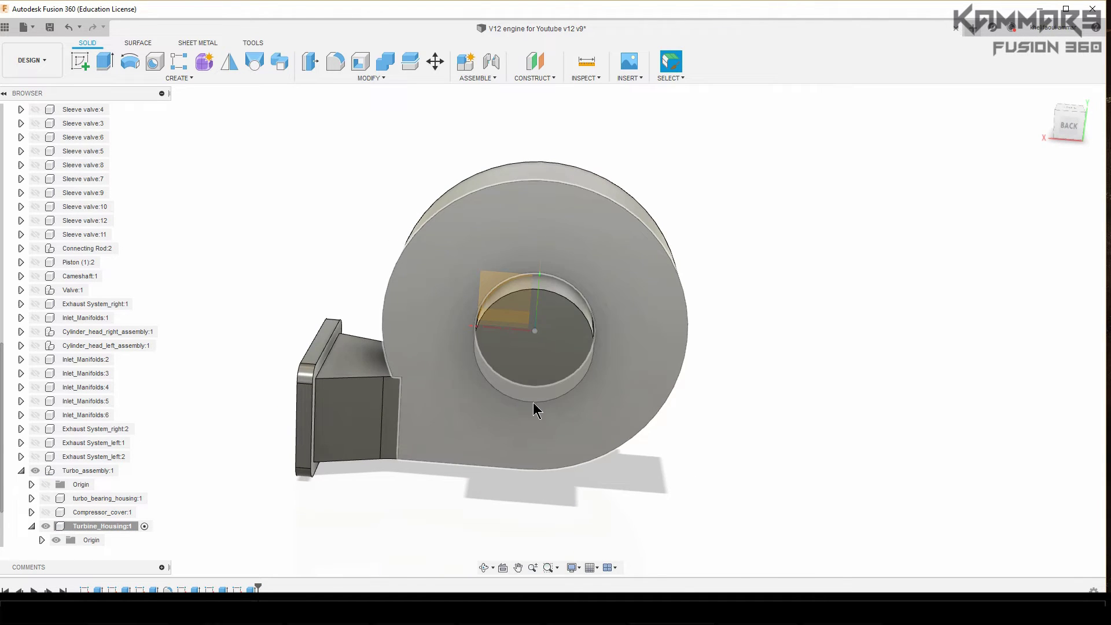
# Step: Fillet the flange neck's vertical edges at 2 mm with Curvature (G2) continuity
pyautogui.moveTo(534, 410)
pyautogui.keyDown('shift'); pyautogui.mouseDown(button='middle')
pyautogui.moveTo(567, 337)
pyautogui.moveTo(448, 242)
pyautogui.mouseUp(button='middle'); pyautogui.keyUp('shift')
pyautogui.scroll(3, 449, 242)
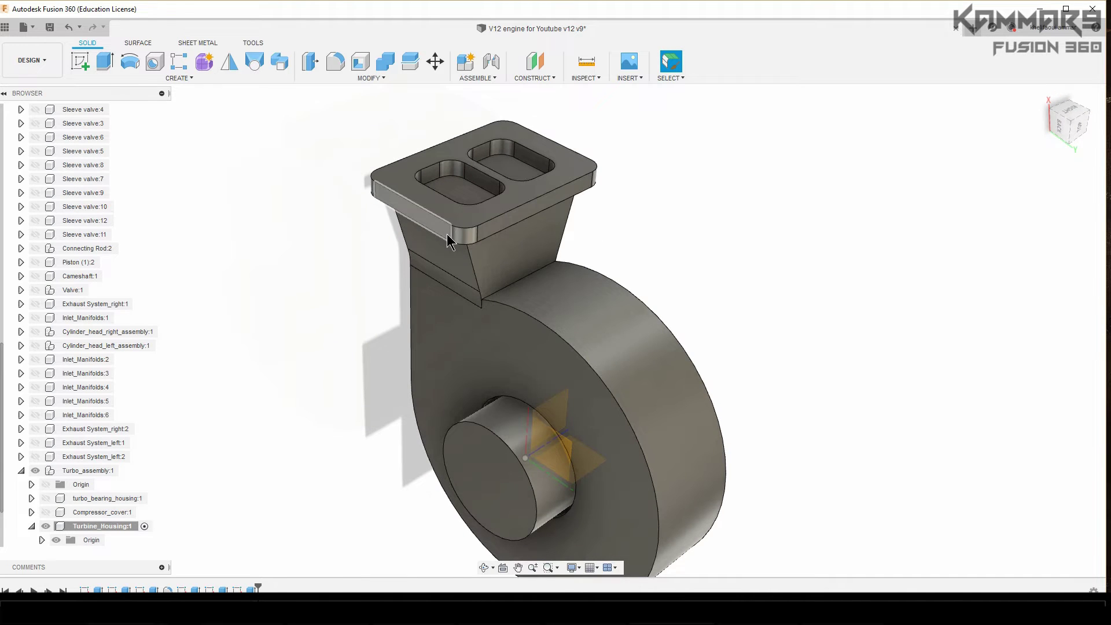
pyautogui.press('f')
pyautogui.click(474, 274)
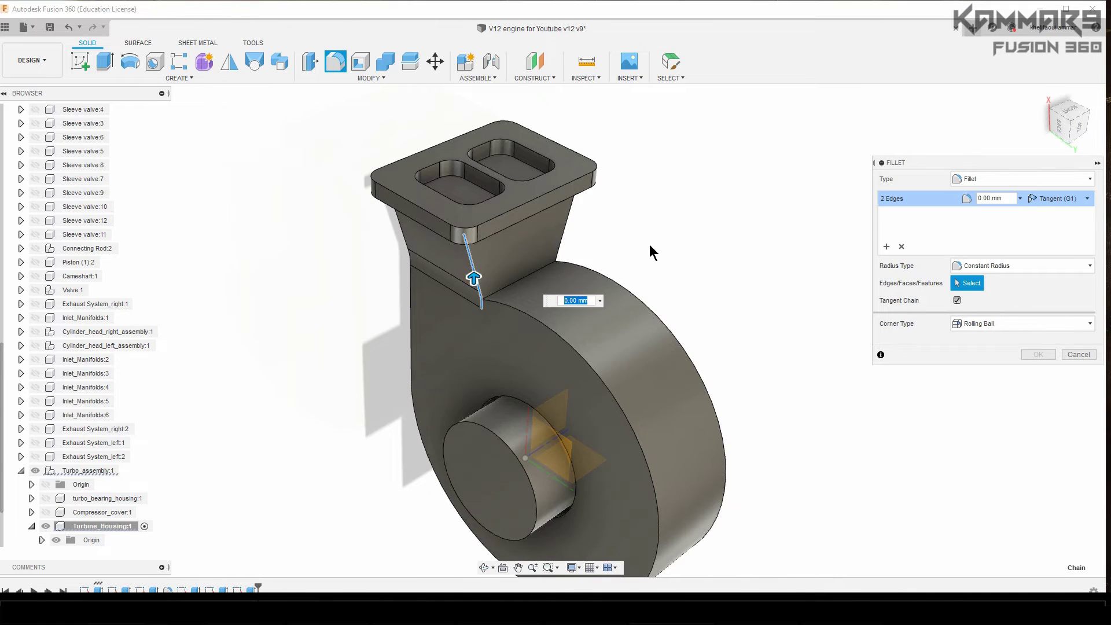
pyautogui.click(564, 234)
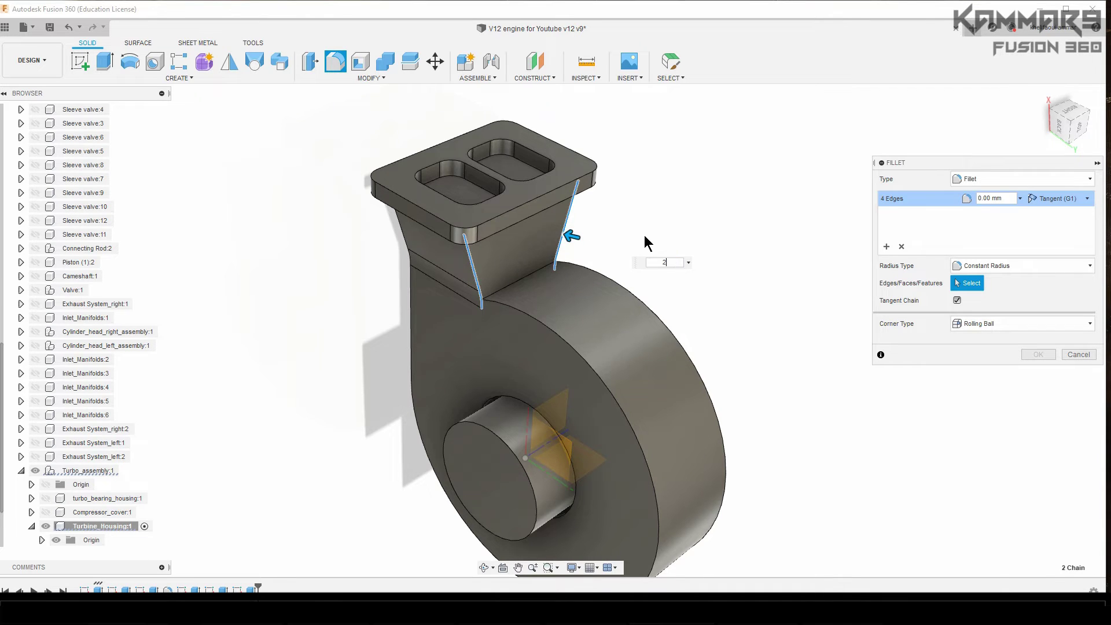
pyautogui.scroll(1, 559, 257)
pyautogui.scroll(4, 469, 317)
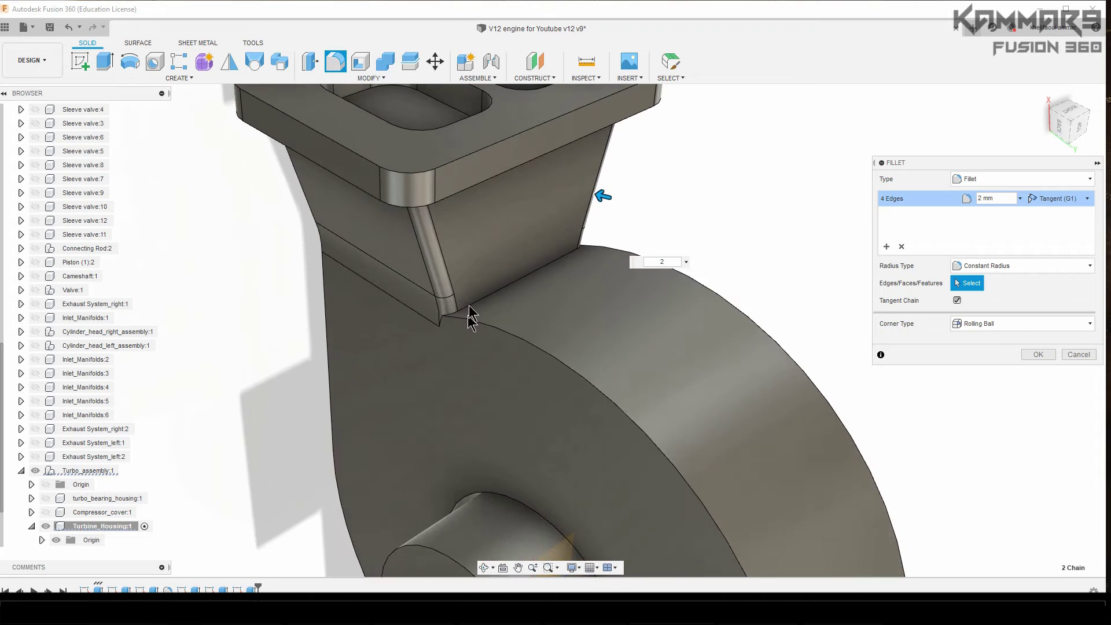
pyautogui.click(1081, 200)
pyautogui.click(1068, 228)
pyautogui.click(1033, 352)
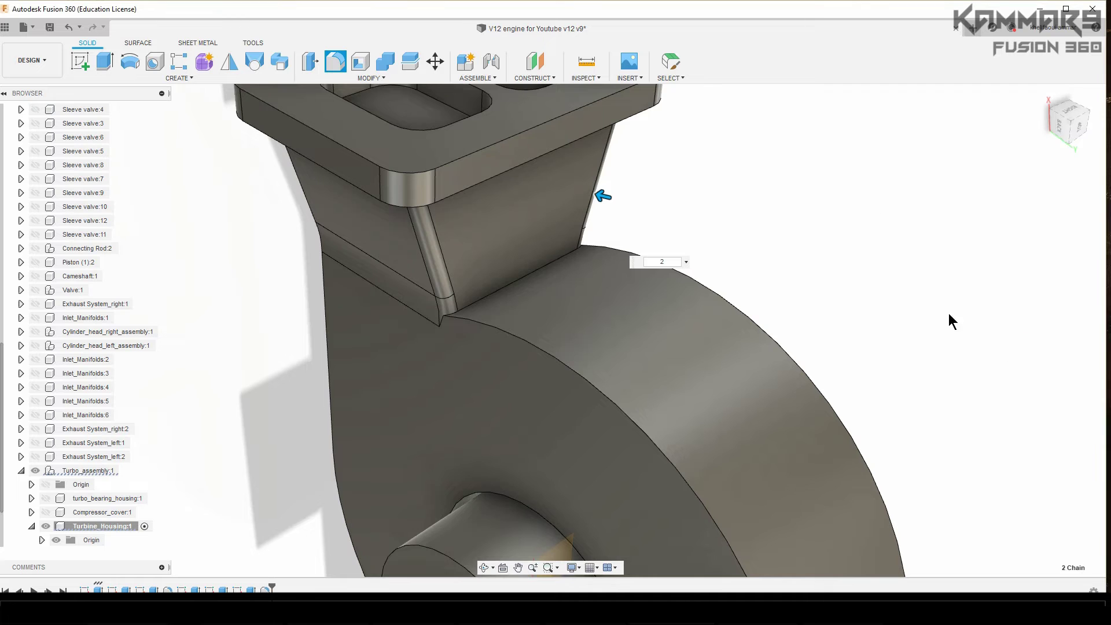
pyautogui.moveTo(838, 243)
pyautogui.keyDown('shift'); pyautogui.mouseDown(button='middle')
pyautogui.moveTo(626, 236)
pyautogui.moveTo(712, 217)
pyautogui.mouseUp(button='middle'); pyautogui.keyUp('shift')
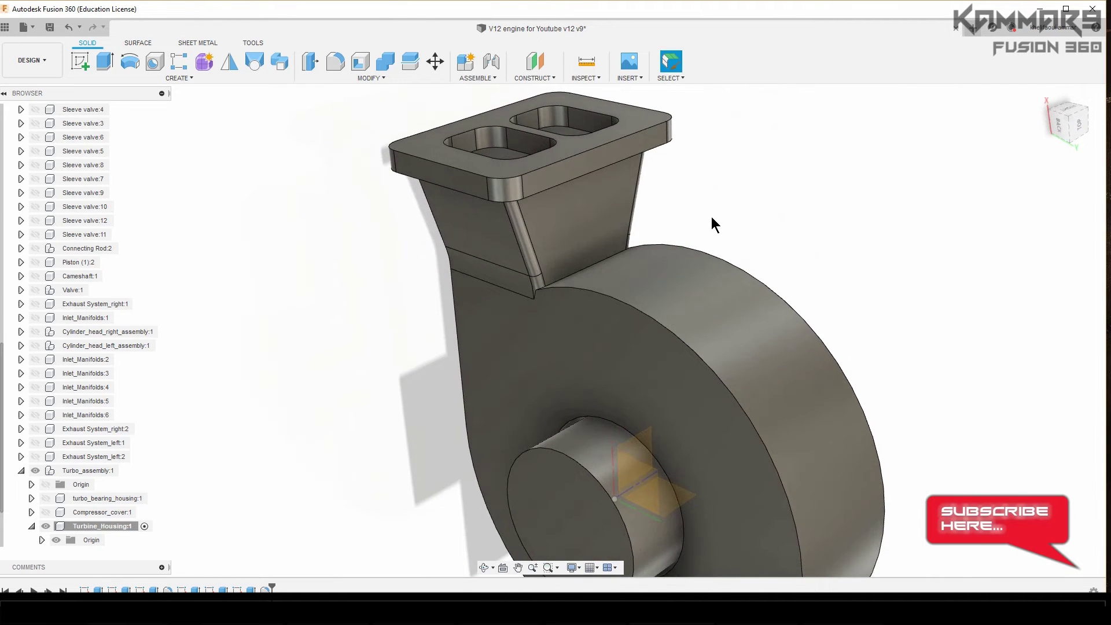
pyautogui.scroll(-2, 782, 193)
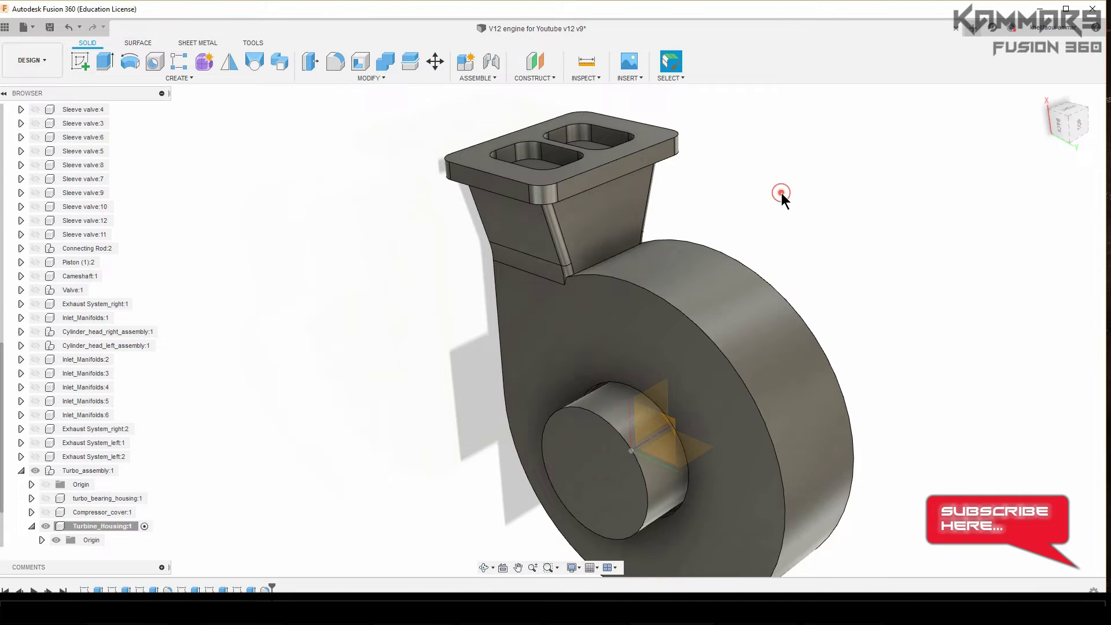
# Step: Fillet the volute's front and outer edge chains and the inlet circular edge at 12.5 mm
pyautogui.press('f')
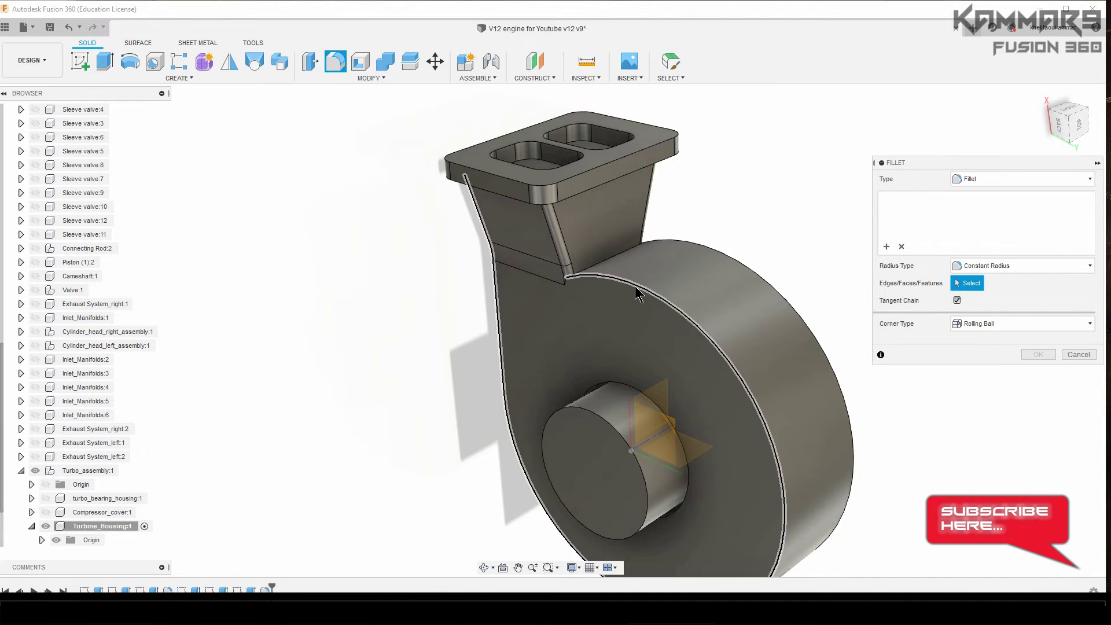
pyautogui.click(646, 285)
pyautogui.click(728, 251)
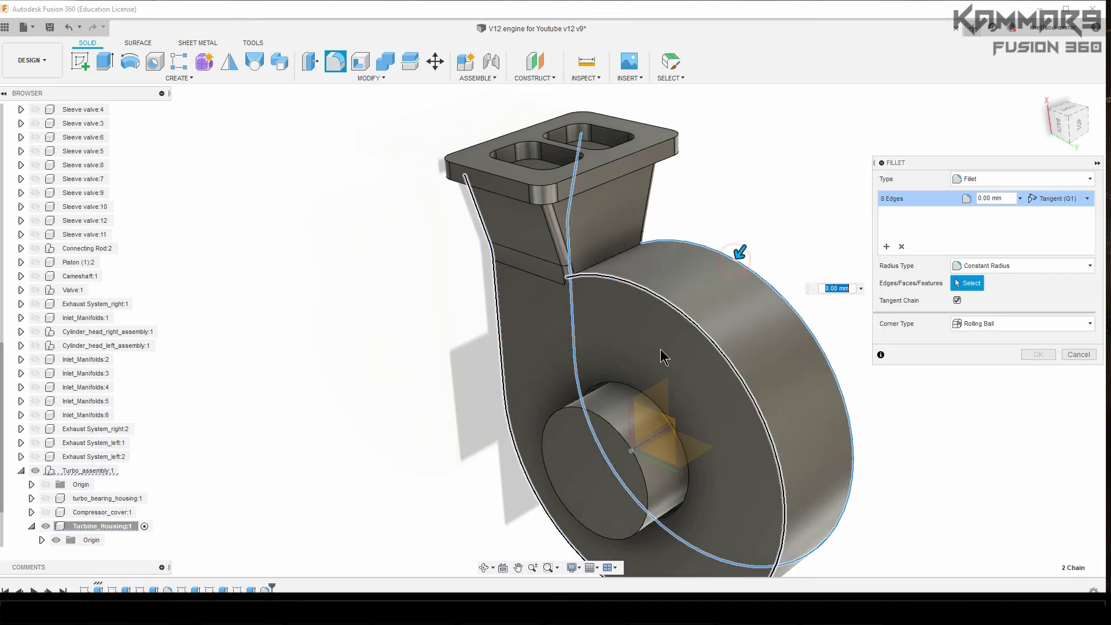
pyautogui.click(634, 391)
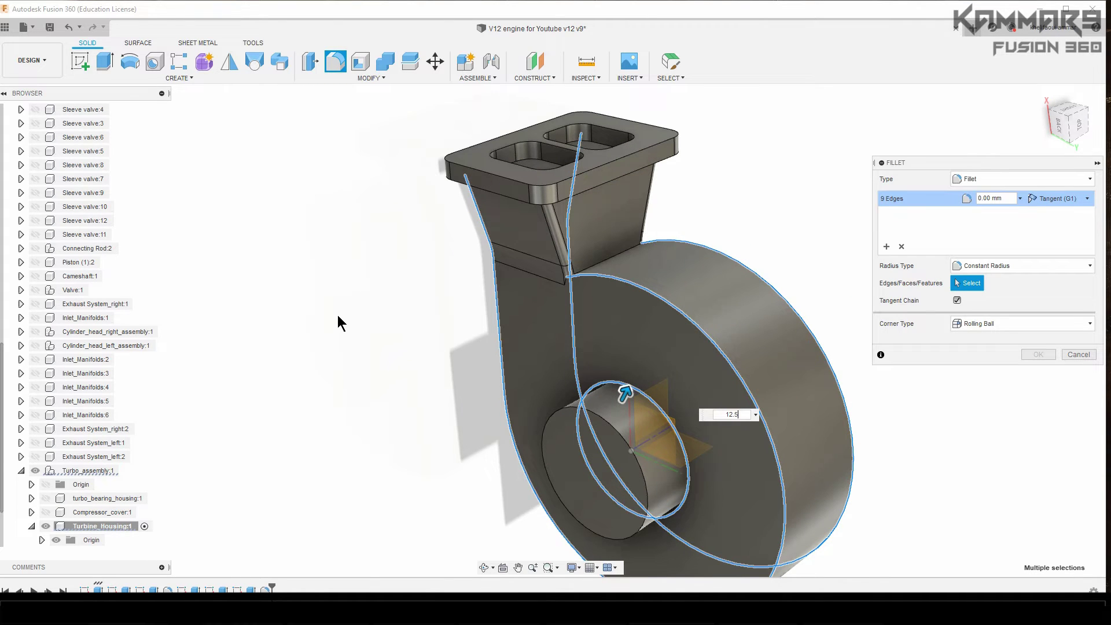
pyautogui.keyDown('shift'); pyautogui.moveTo(351, 301); pyautogui.dragTo(382, 263, button='middle'); pyautogui.keyUp('shift')
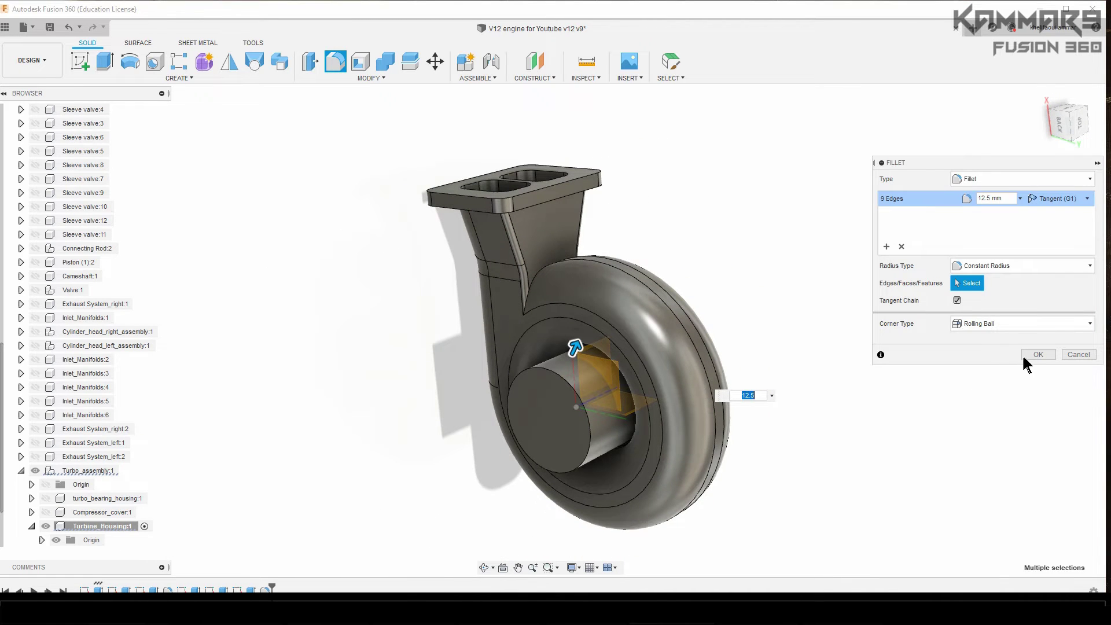
pyautogui.click(1029, 354)
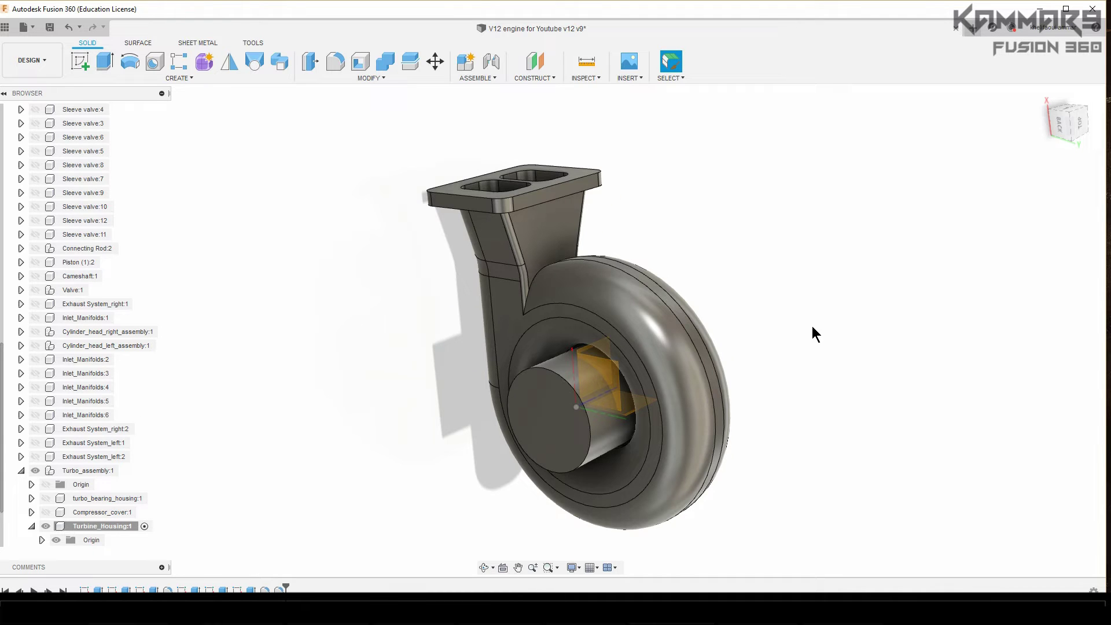
pyautogui.keyDown('shift'); pyautogui.moveTo(812, 325); pyautogui.dragTo(780, 309, button='middle'); pyautogui.keyUp('shift')
pyautogui.click(780, 308)
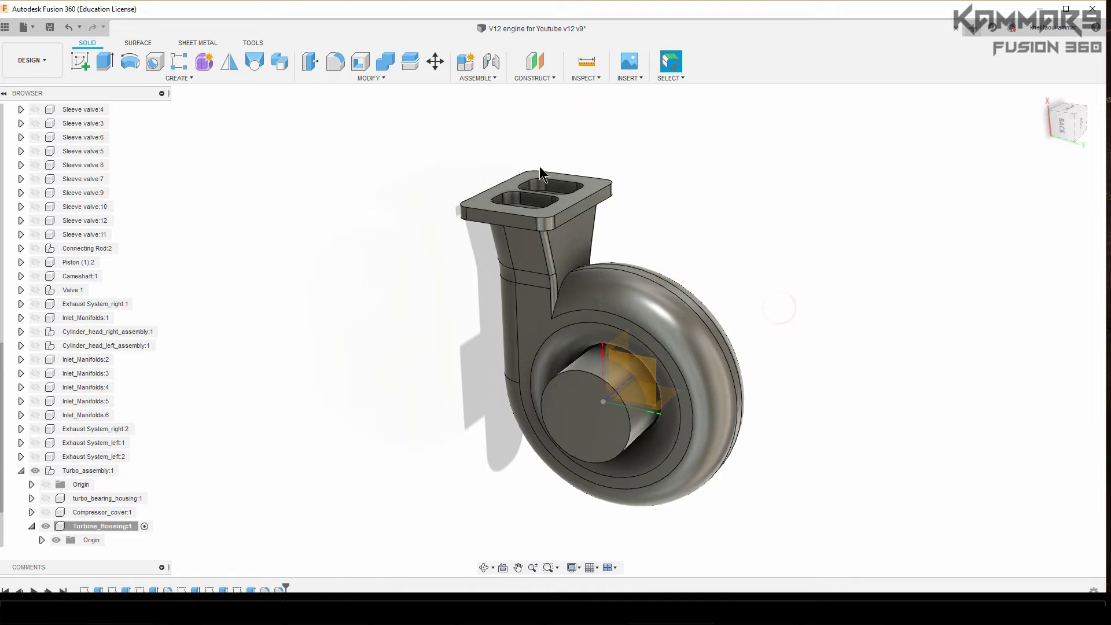
pyautogui.click(397, 123)
pyautogui.click(363, 68)
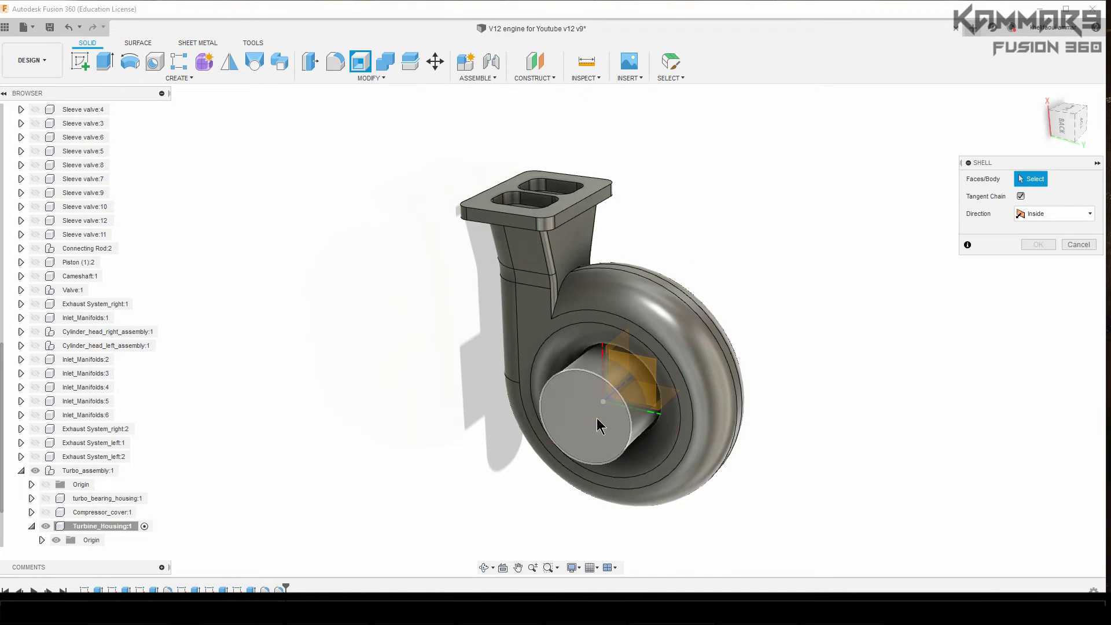
pyautogui.click(581, 444)
pyautogui.keyDown('shift'); pyautogui.moveTo(687, 179); pyautogui.dragTo(565, 266, button='middle'); pyautogui.keyUp('shift')
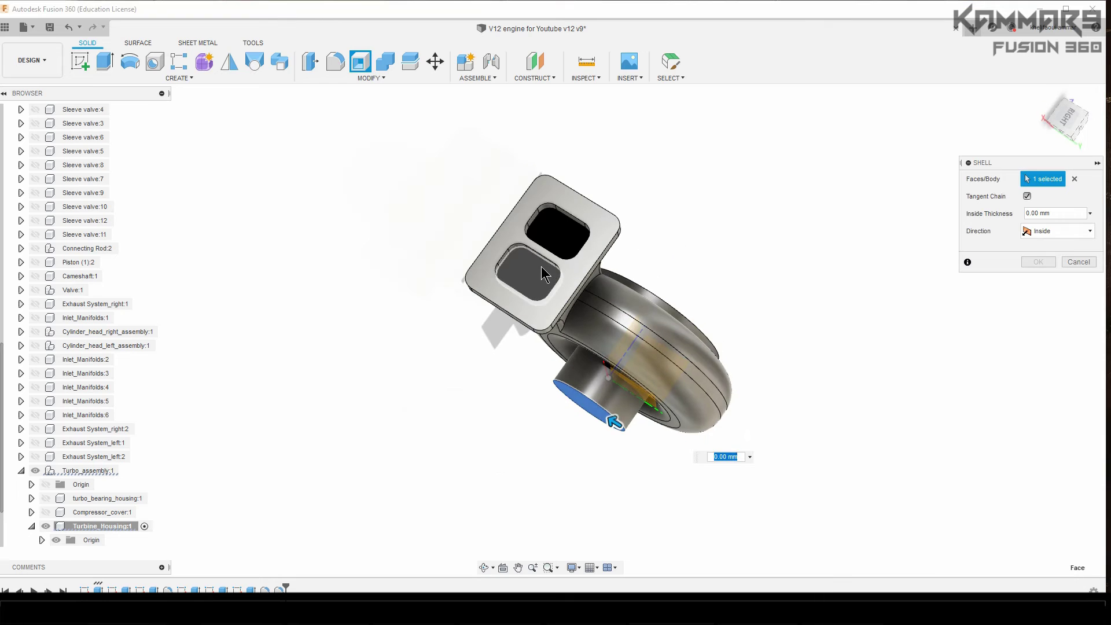
pyautogui.click(541, 267)
pyautogui.click(555, 240)
pyautogui.moveTo(814, 310)
pyautogui.keyDown('shift'); pyautogui.mouseDown(button='middle')
pyautogui.moveTo(819, 275)
pyautogui.moveTo(683, 361)
pyautogui.mouseUp(button='middle'); pyautogui.keyUp('shift')
pyautogui.click(682, 366)
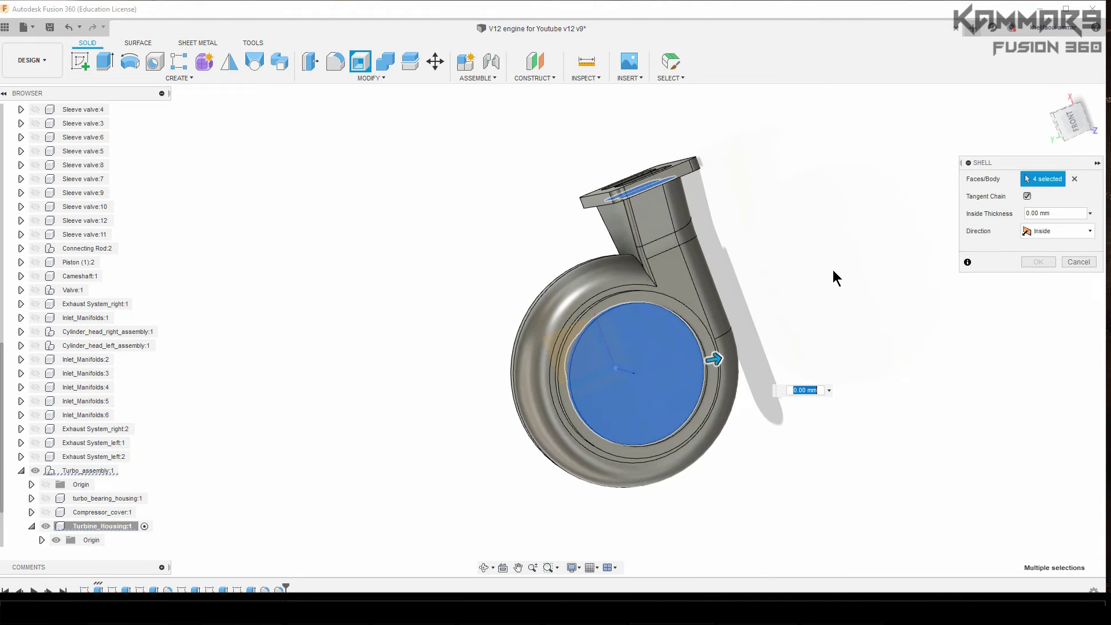
pyautogui.write('3')
pyautogui.press('Return')
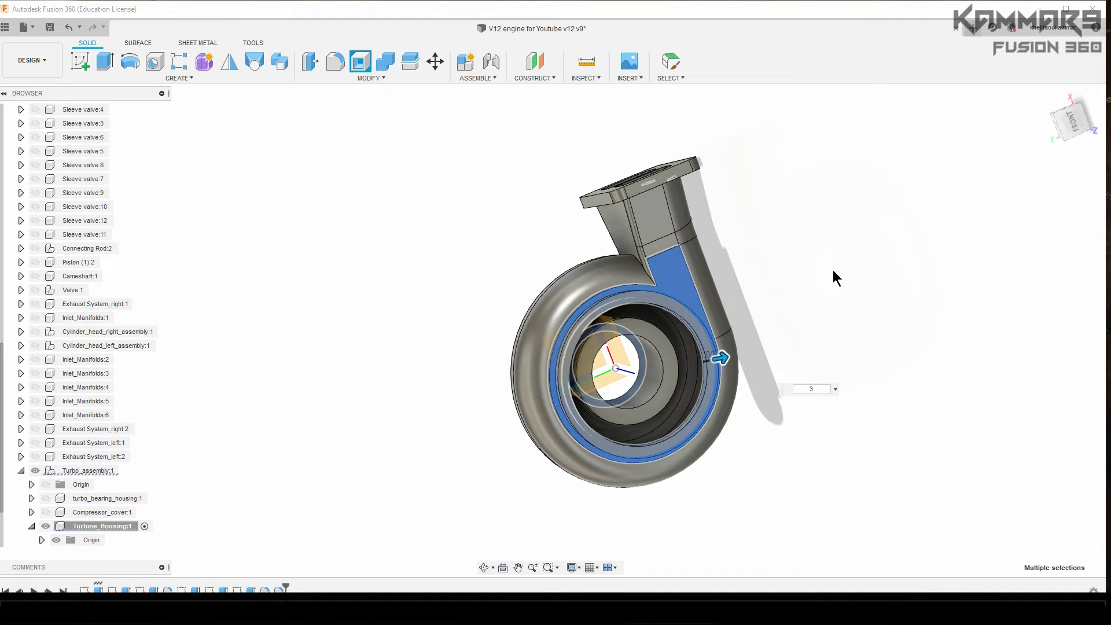
pyautogui.moveTo(834, 271)
pyautogui.keyDown('shift'); pyautogui.mouseDown(button='middle')
pyautogui.moveTo(496, 213)
pyautogui.moveTo(644, 206)
pyautogui.mouseUp(button='middle'); pyautogui.keyUp('shift')
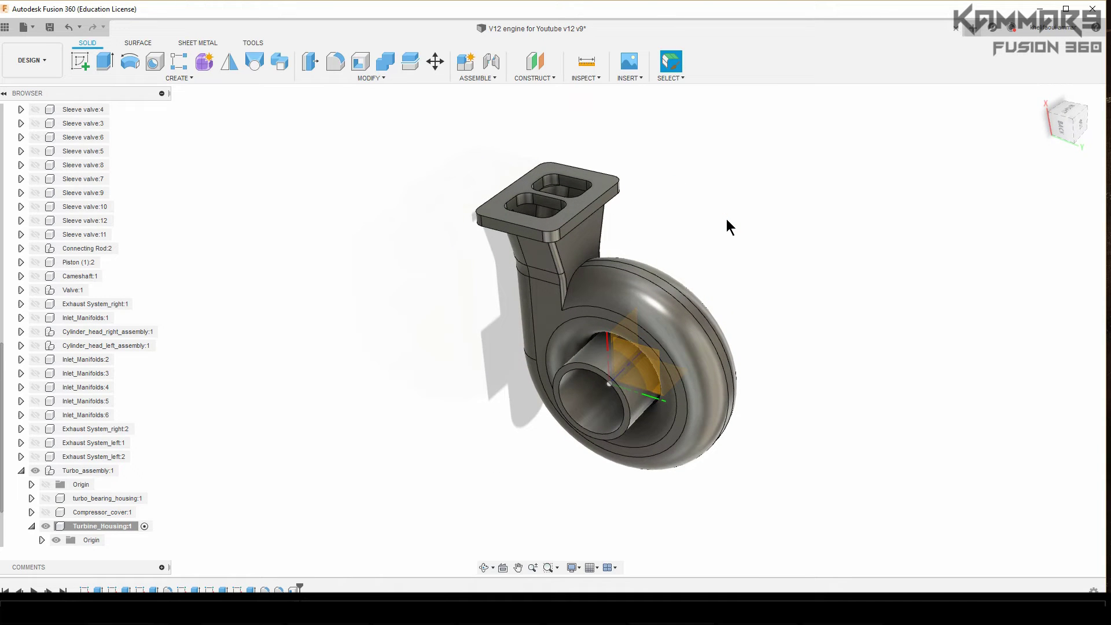
pyautogui.scroll(1, 727, 220)
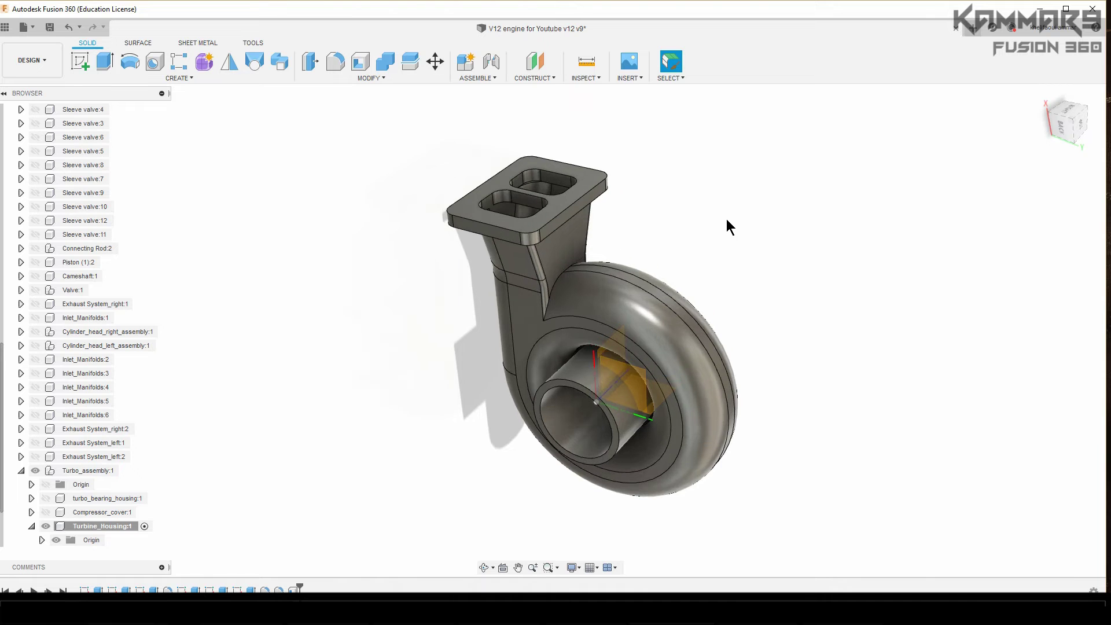
pyautogui.keyDown('shift'); pyautogui.moveTo(727, 219); pyautogui.dragTo(637, 223, button='middle'); pyautogui.keyUp('shift')
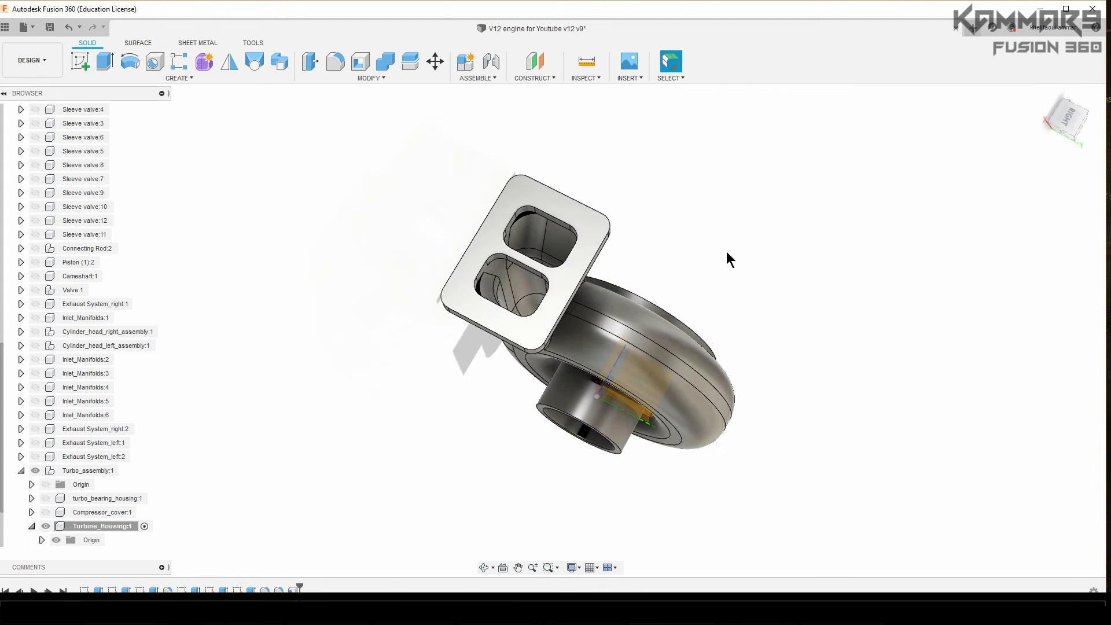
pyautogui.scroll(2, 621, 220)
# Step: Sketch four Ø4 mm bolt circles on the flange face, one near each corner
pyautogui.click(573, 228)
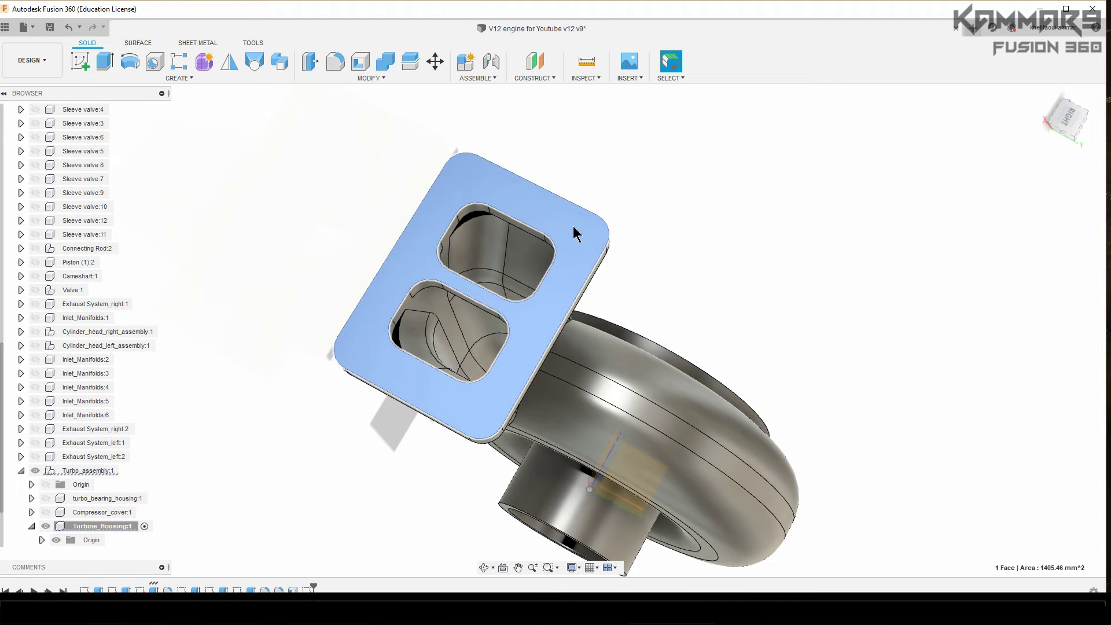
pyautogui.press('c')
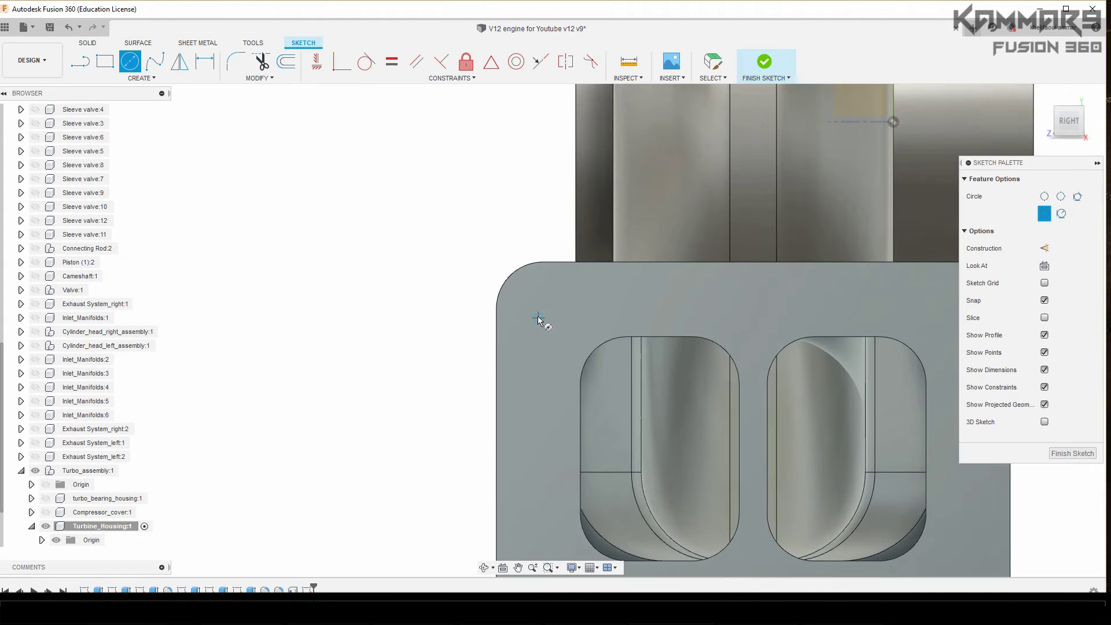
pyautogui.scroll(1, 539, 321)
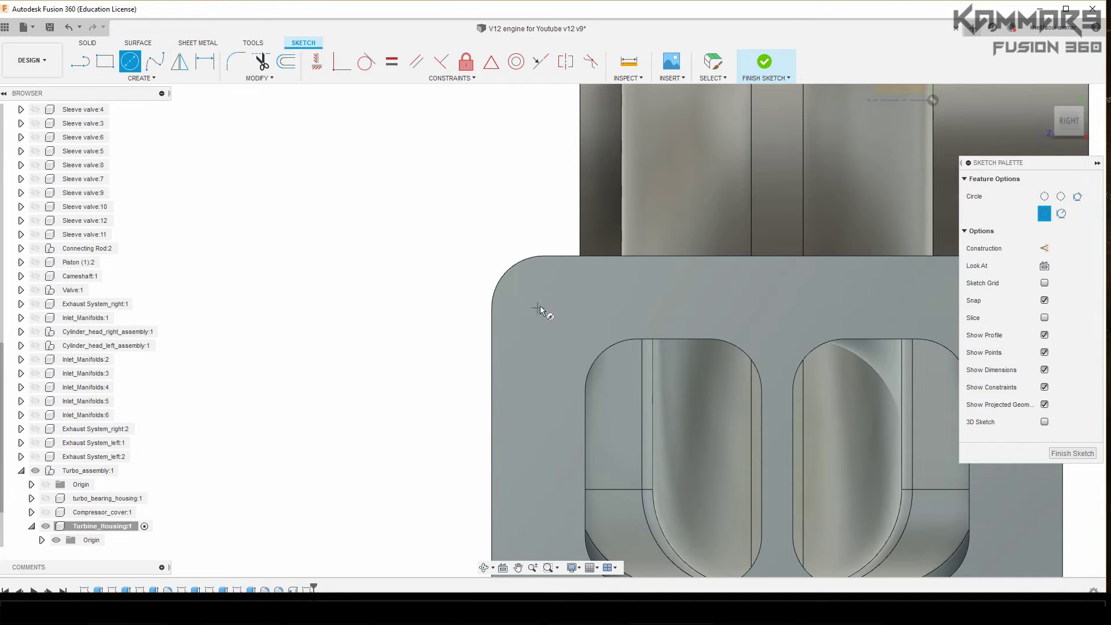
pyautogui.click(544, 308)
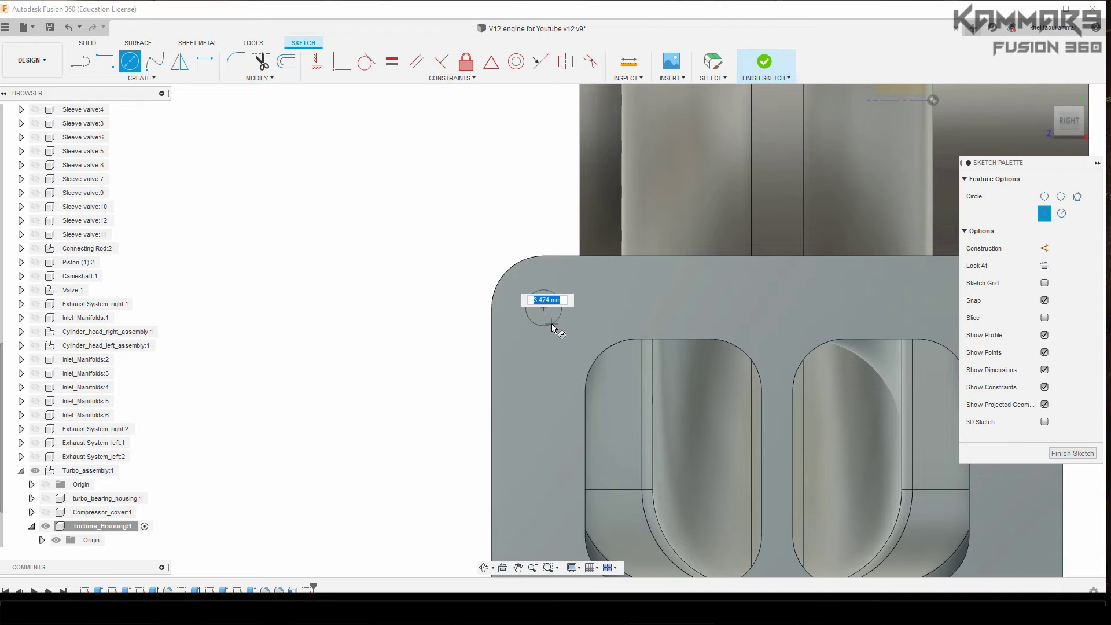
pyautogui.write('4')
pyautogui.press('Return')
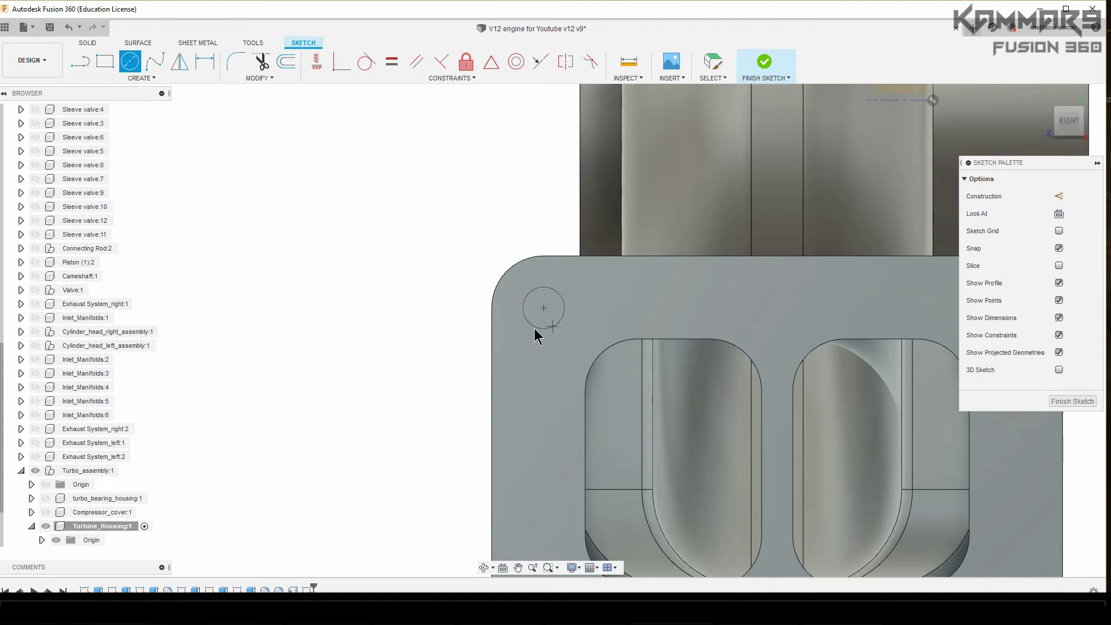
pyautogui.scroll(-2, 470, 221)
pyautogui.click(469, 432)
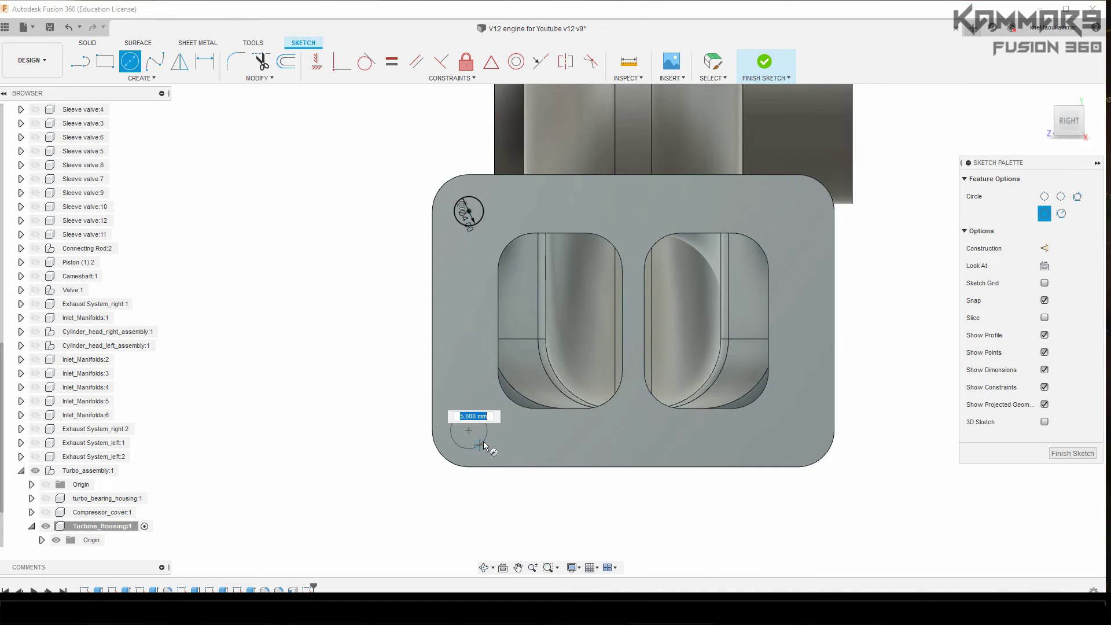
pyautogui.click(798, 430)
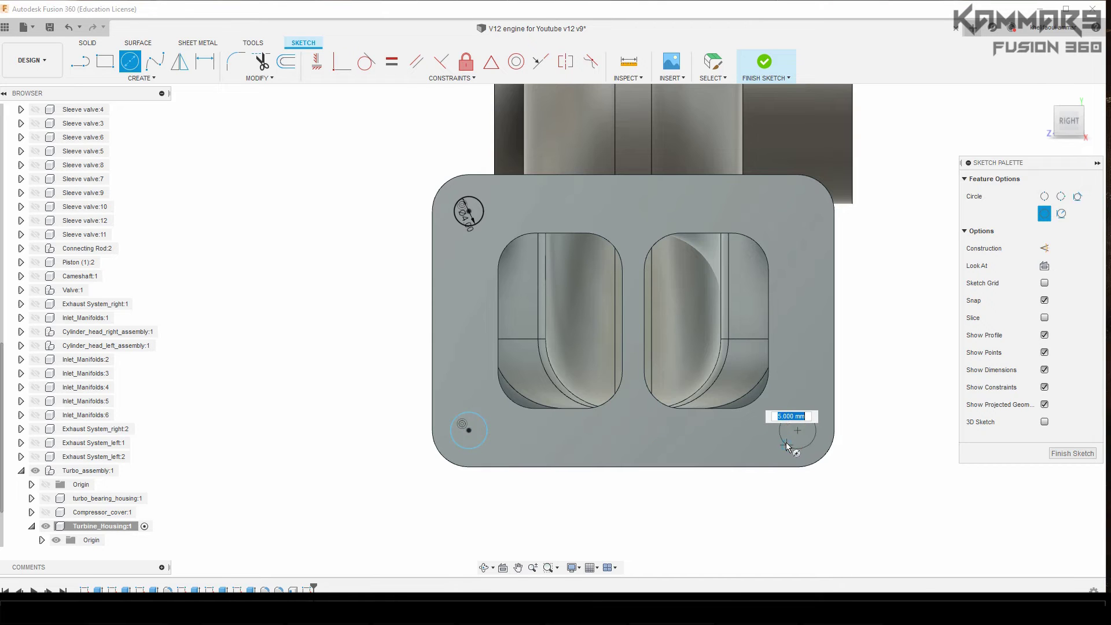
pyautogui.press('Return')
pyautogui.click(798, 210)
pyautogui.press('Return')
pyautogui.press('Escape')
# Step: Constrain the four corner circles equal in size and finish the sketch
pyautogui.click(391, 61)
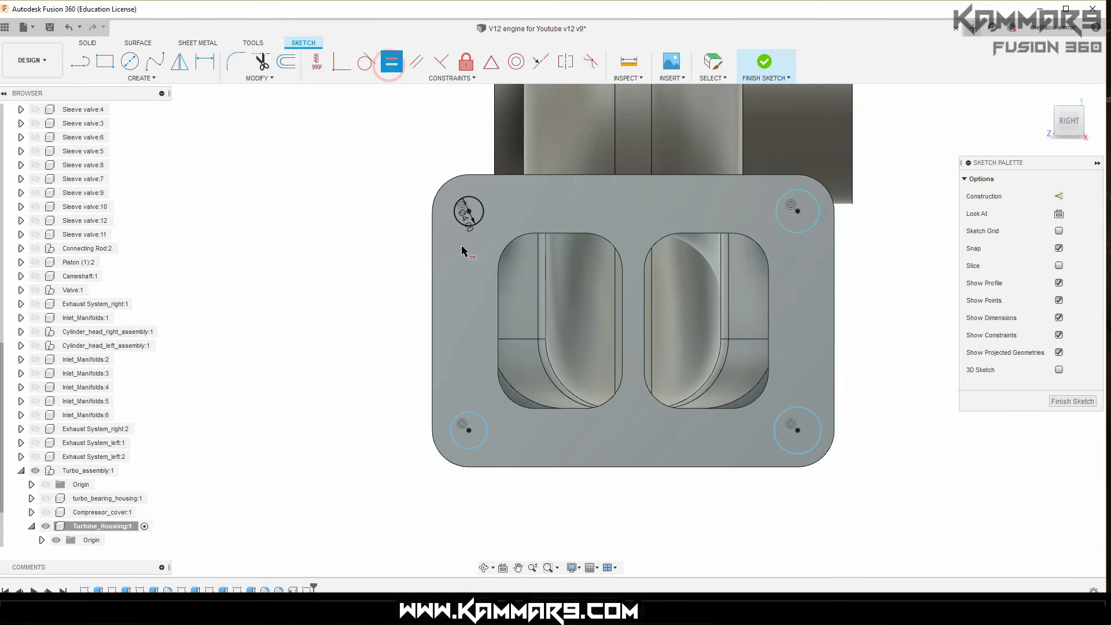
pyautogui.click(798, 210)
pyautogui.click(799, 431)
pyautogui.click(798, 210)
pyautogui.click(469, 430)
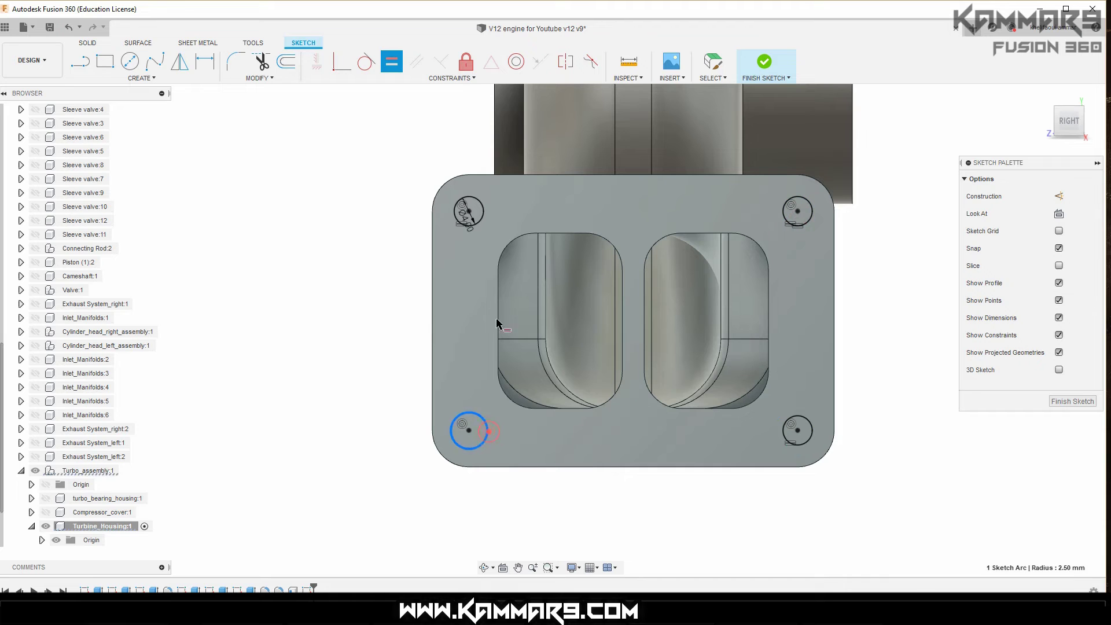
pyautogui.click(468, 211)
pyautogui.click(1068, 399)
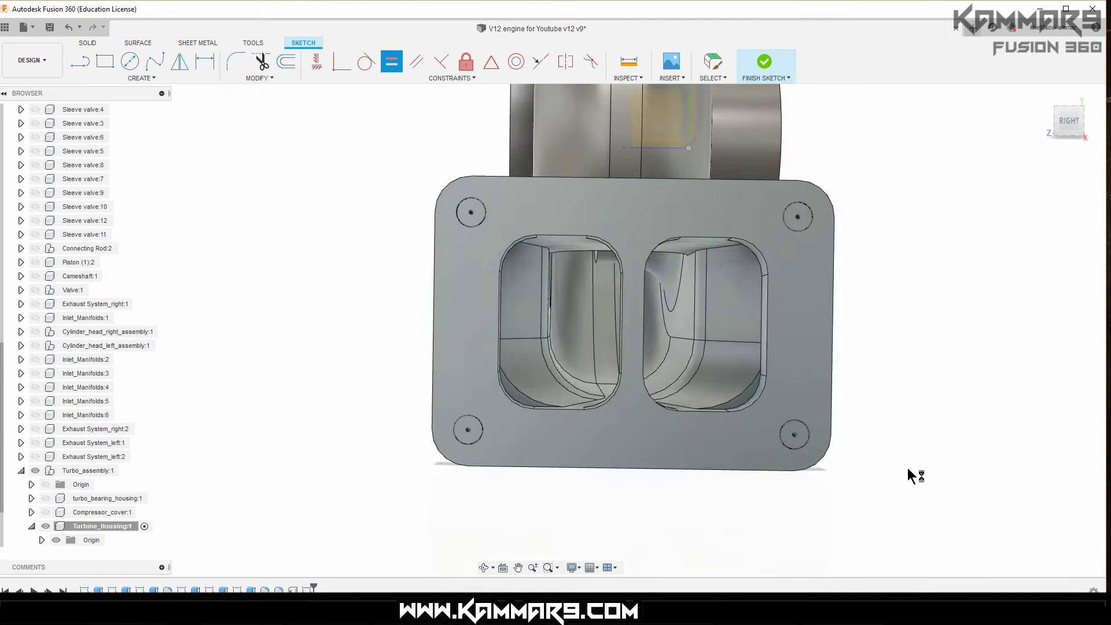
# Step: Select the four bolt-circle profiles with Press Pull
pyautogui.press('q')
pyautogui.click(358, 348)
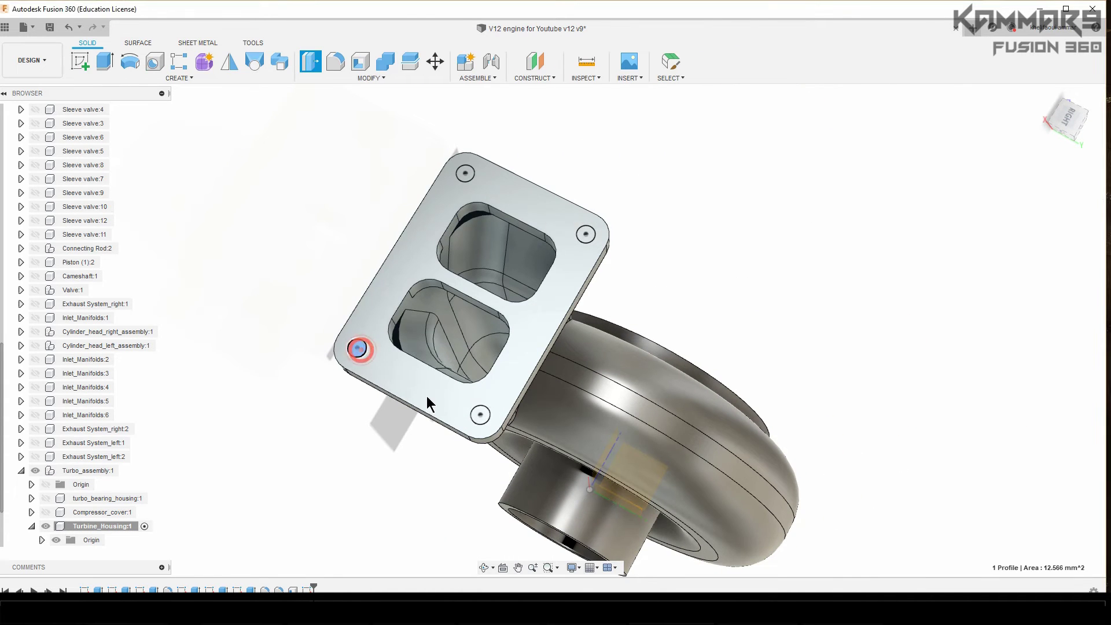
pyautogui.click(481, 416)
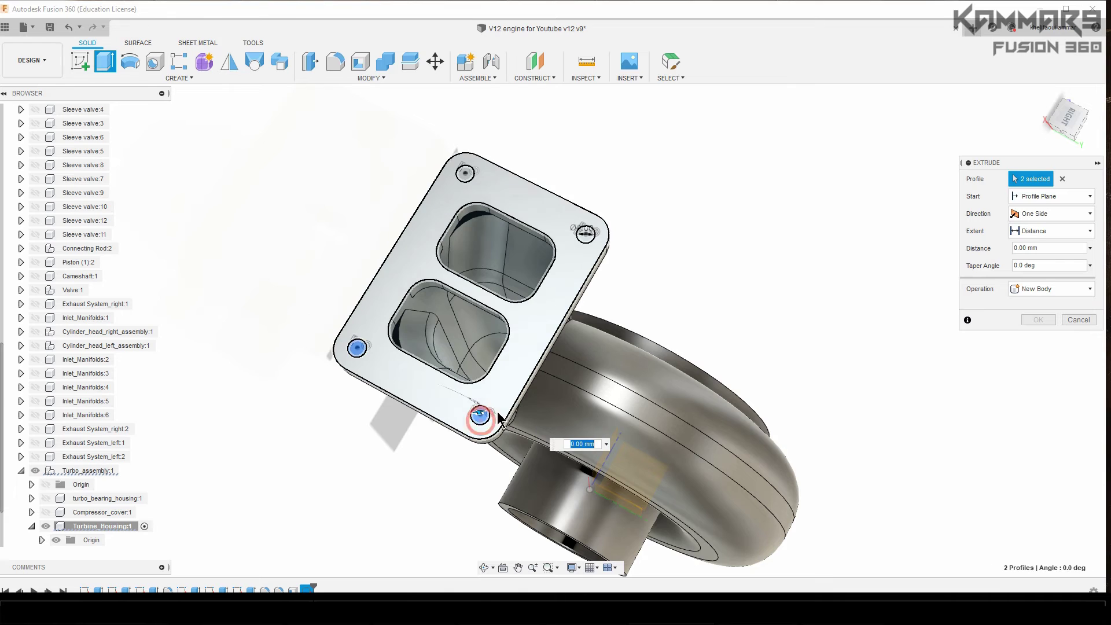
pyautogui.click(586, 233)
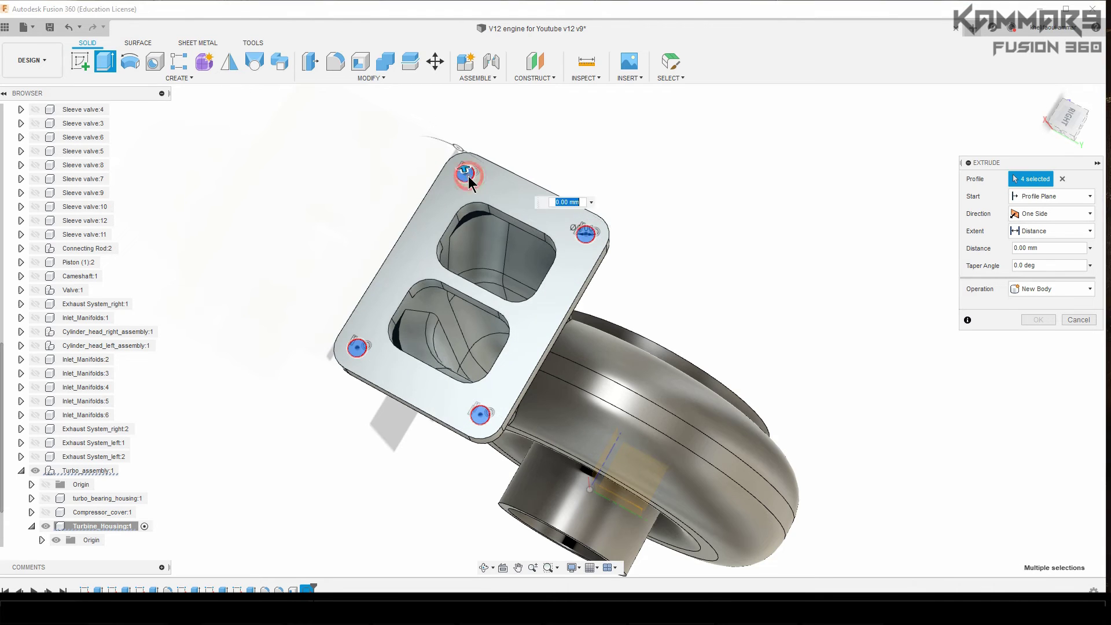
# Step: Cut the four bolt holes down through the flange corners
pyautogui.moveTo(469, 180); pyautogui.dragTo(452, 209)
pyautogui.keyDown('shift'); pyautogui.moveTo(452, 209); pyautogui.dragTo(426, 296, button='middle'); pyautogui.keyUp('shift')
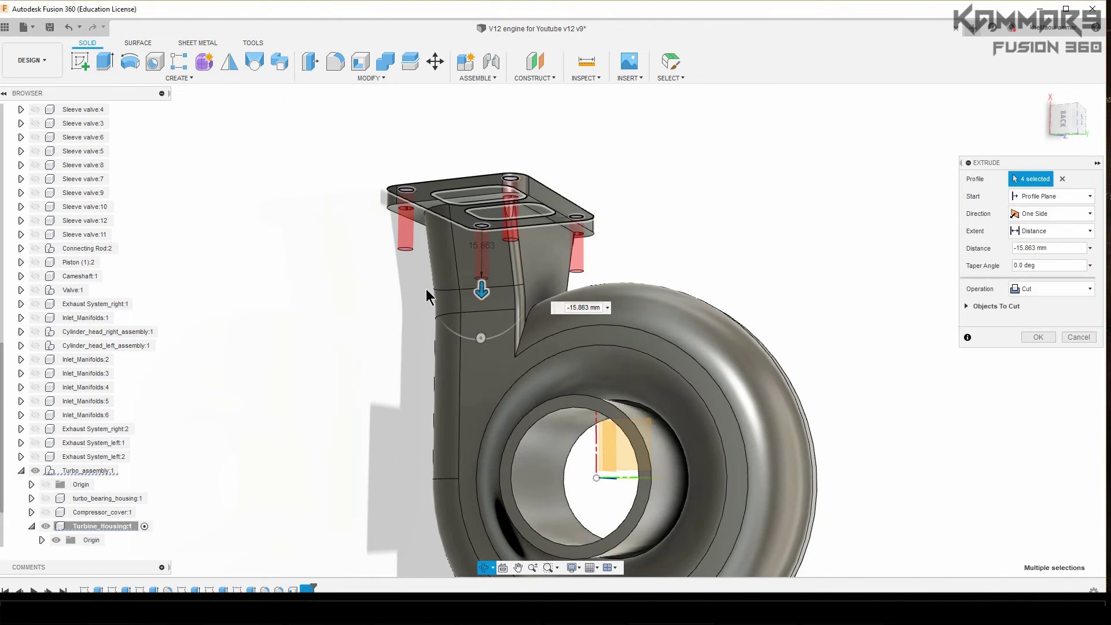
pyautogui.scroll(3, 539, 226)
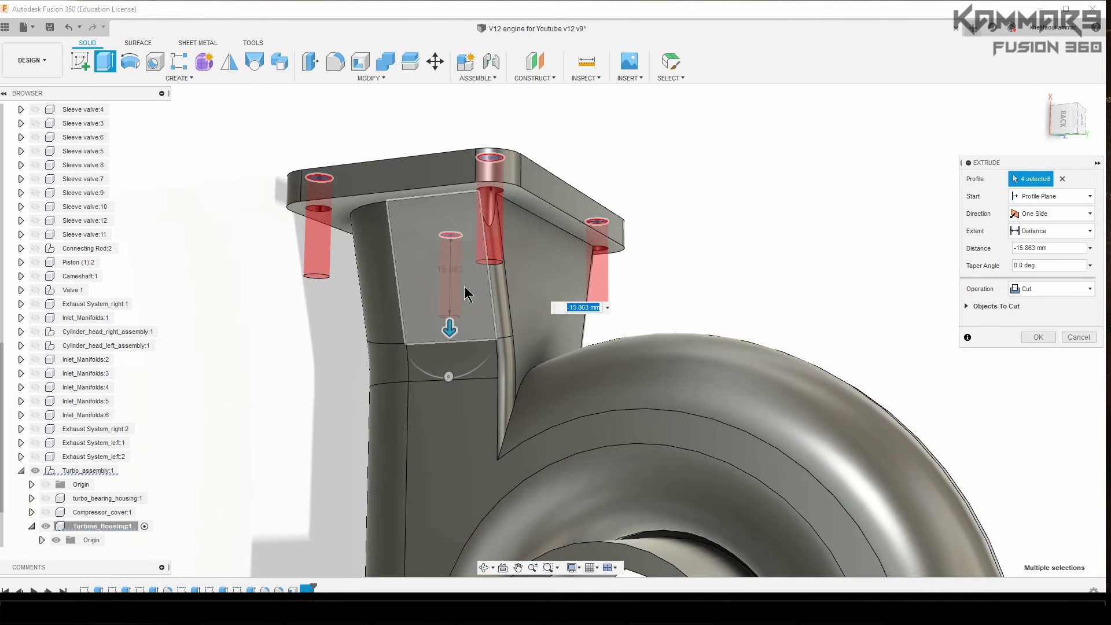
pyautogui.moveTo(450, 323); pyautogui.dragTo(450, 314)
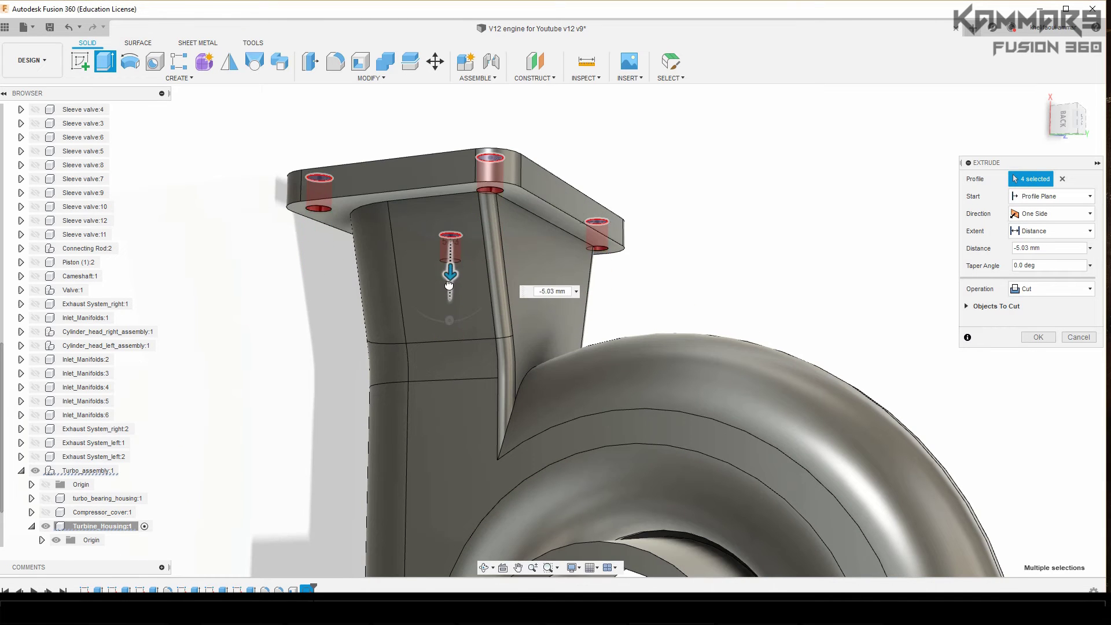
pyautogui.click(1038, 337)
pyautogui.moveTo(719, 248)
pyautogui.keyDown('shift'); pyautogui.mouseDown(button='middle')
pyautogui.moveTo(659, 294)
pyautogui.moveTo(583, 276)
pyautogui.moveTo(575, 237)
pyautogui.moveTo(803, 274)
pyautogui.moveTo(801, 305)
pyautogui.mouseUp(button='middle'); pyautogui.keyUp('shift')
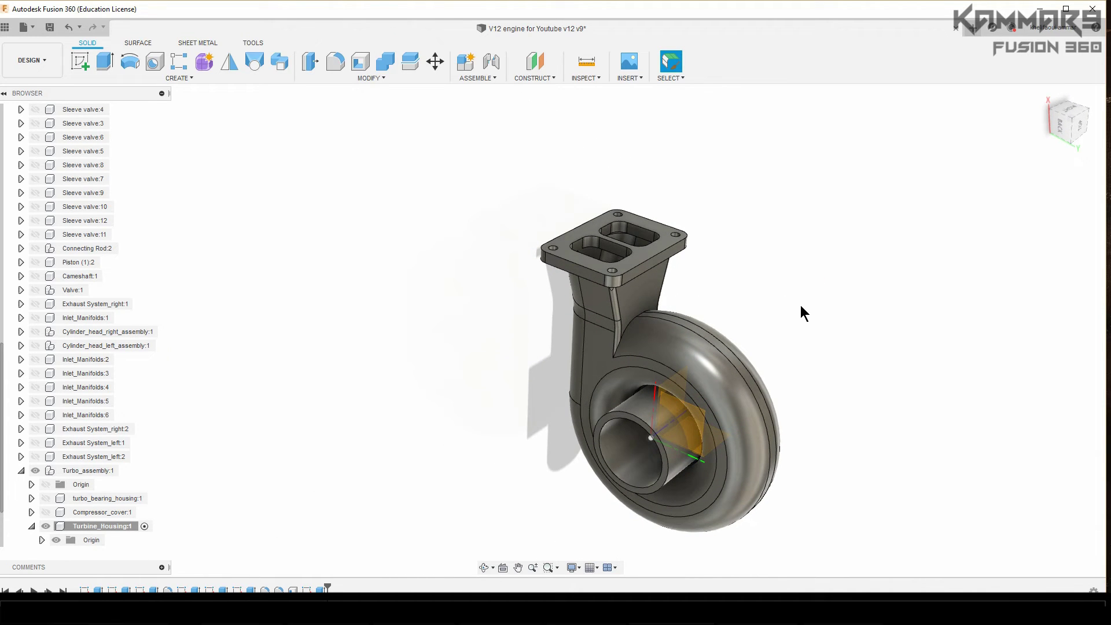
# Step: From the right side view, sketch a Ø2 mm groove circle on the side plane at the volute edge
pyautogui.click(1073, 114)
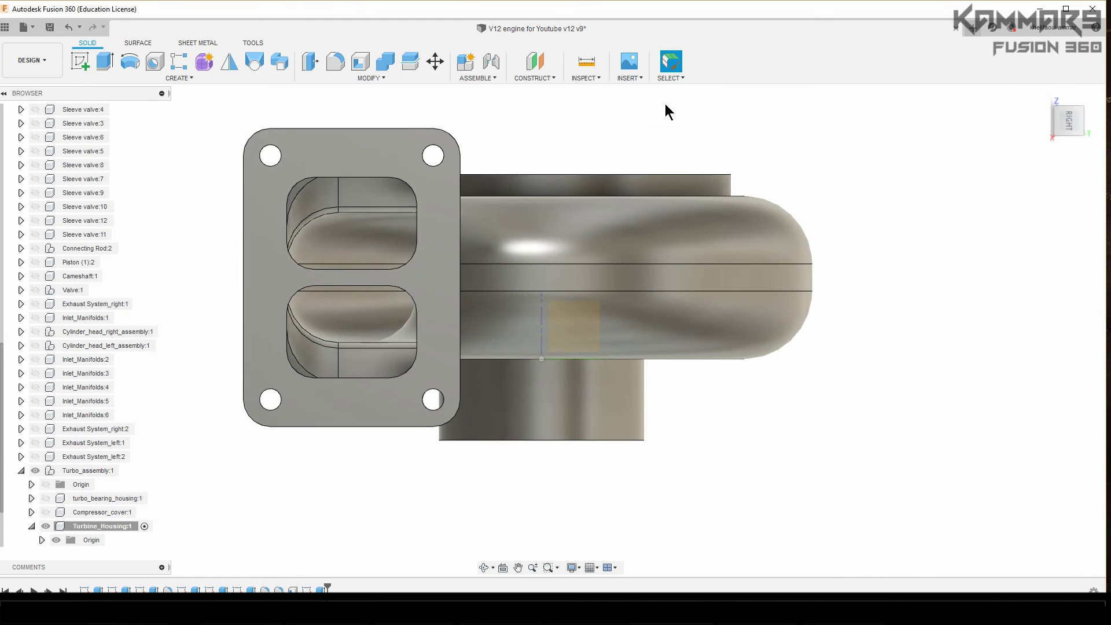
pyautogui.press('l')
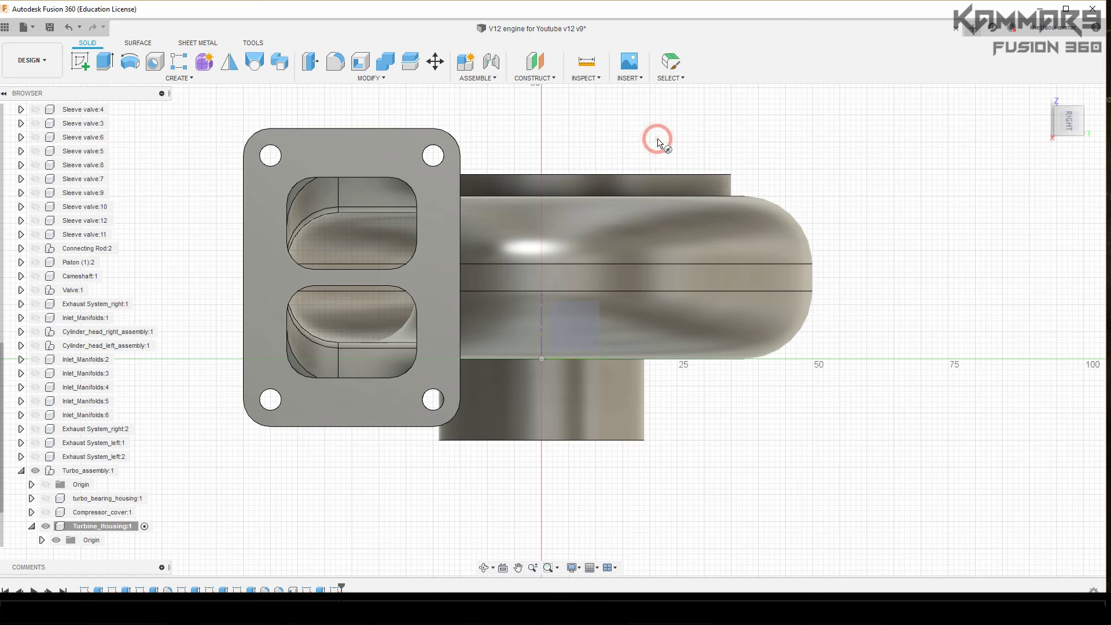
pyautogui.click(658, 142)
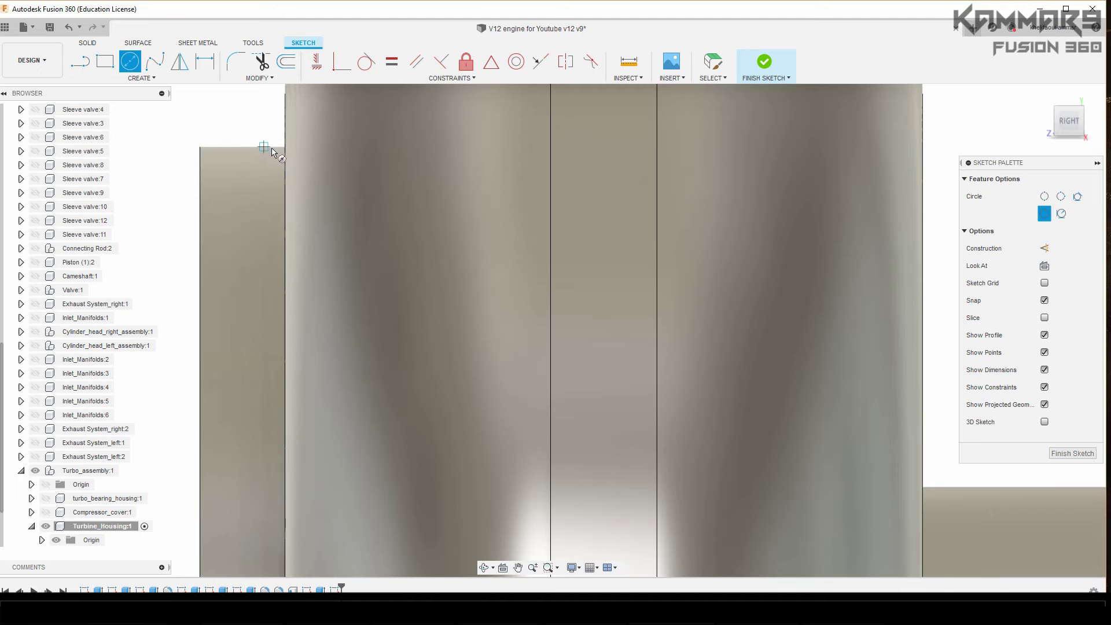
pyautogui.click(241, 150)
pyautogui.write('2')
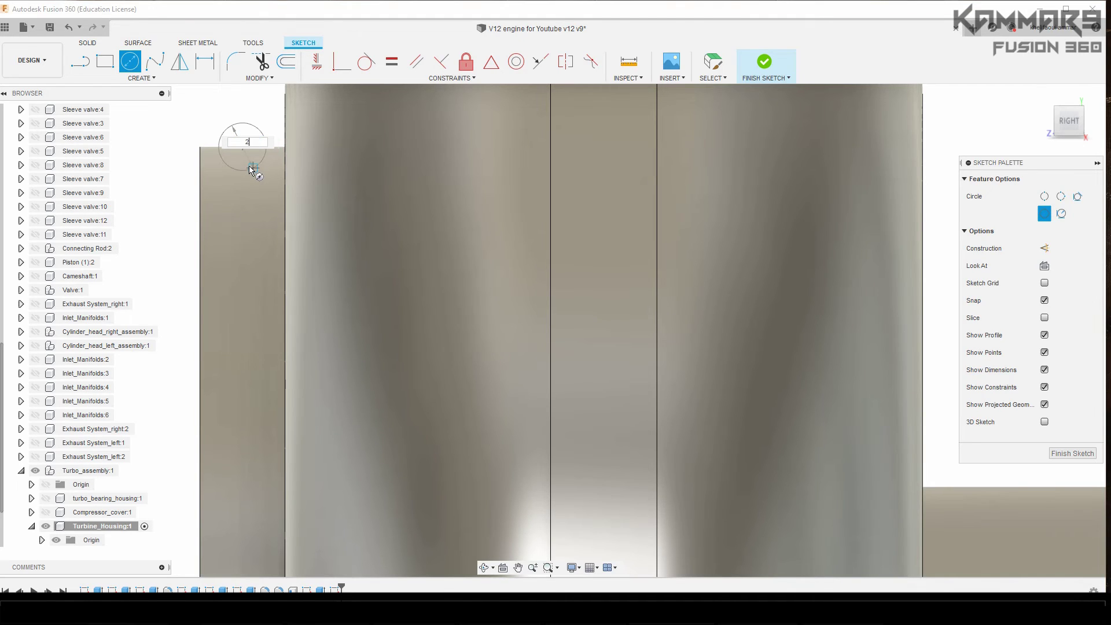
pyautogui.press('Return')
pyautogui.scroll(-3, 299, 180)
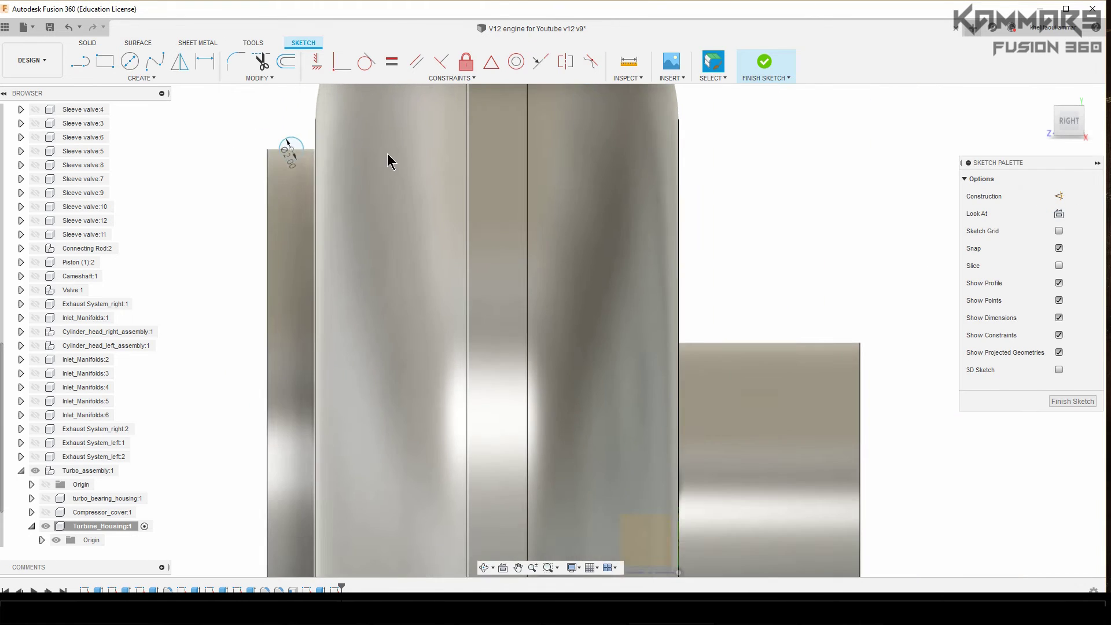
pyautogui.scroll(-3, 388, 154)
pyautogui.keyDown('shift'); pyautogui.moveTo(371, 193); pyautogui.dragTo(395, 291, button='middle'); pyautogui.keyUp('shift')
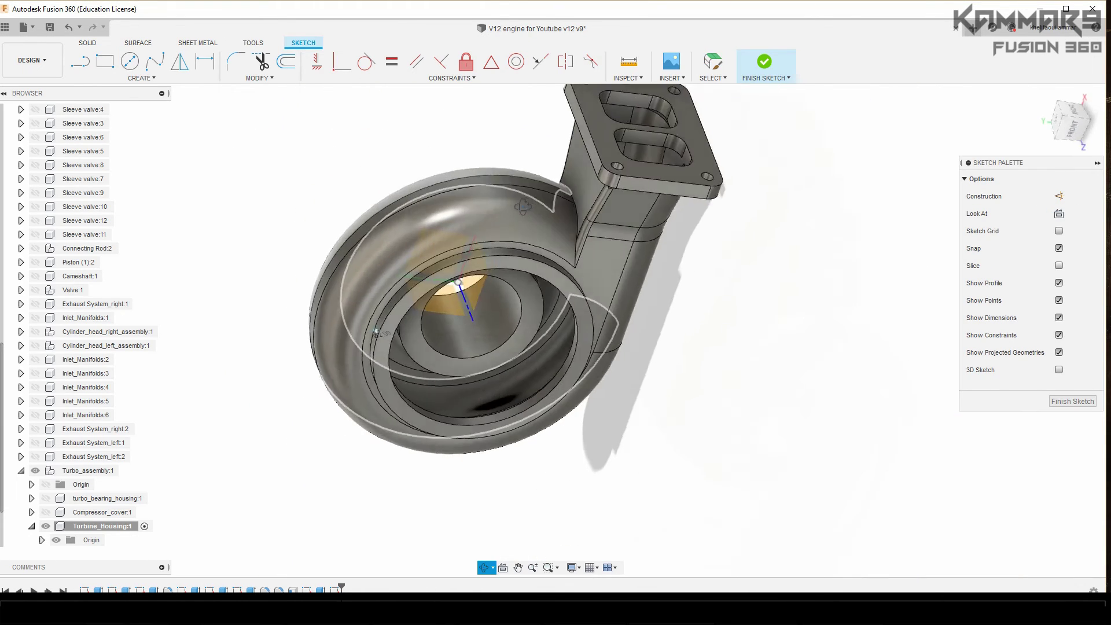
pyautogui.scroll(2, 395, 292)
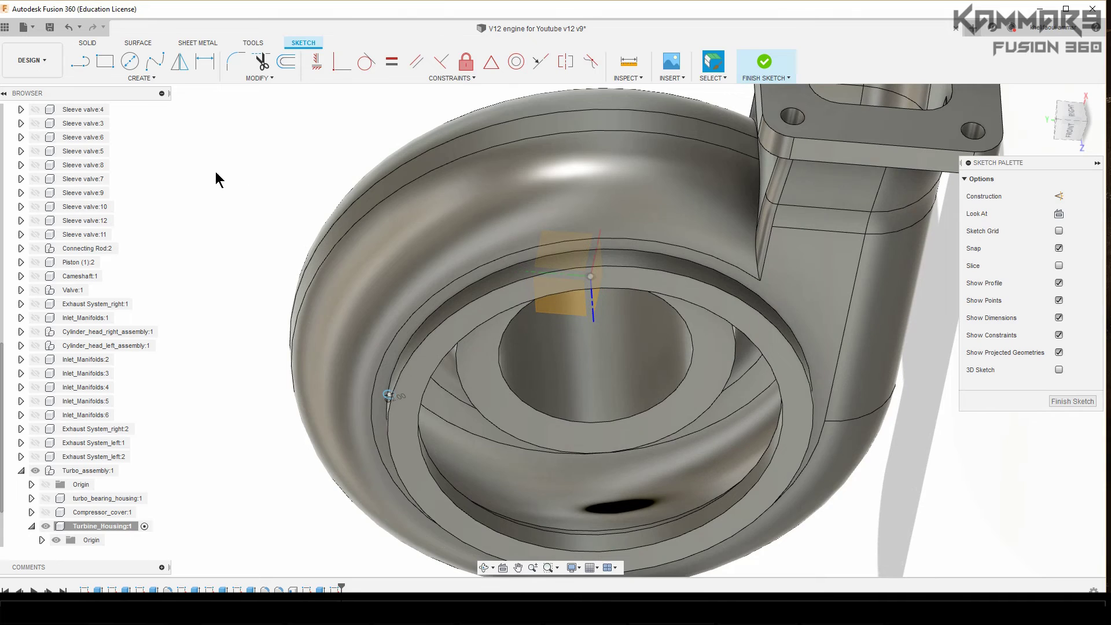
# Step: Finish the groove sketch and choose the small circle as the Revolve profile
pyautogui.click(1074, 402)
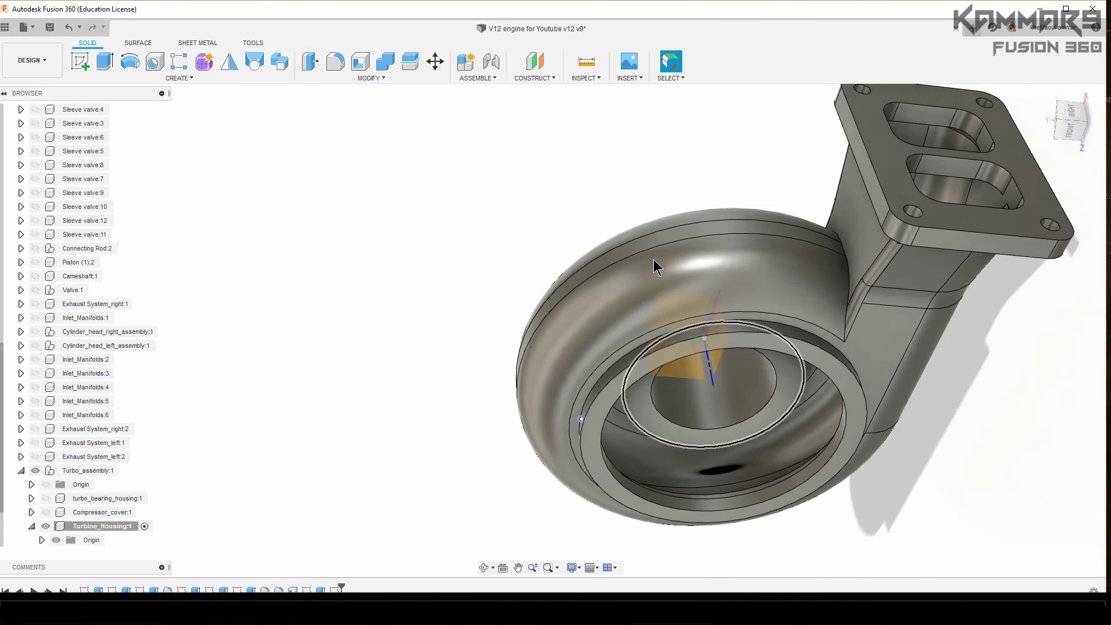
pyautogui.keyDown('shift'); pyautogui.moveTo(654, 268); pyautogui.dragTo(484, 195, button='middle'); pyautogui.keyUp('shift')
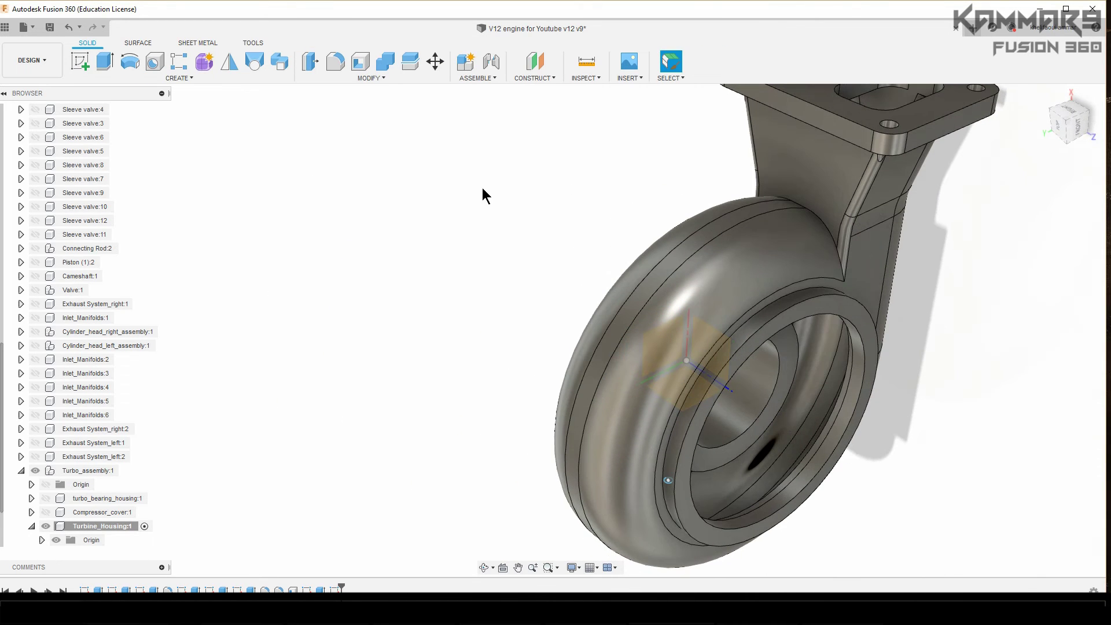
pyautogui.click(130, 62)
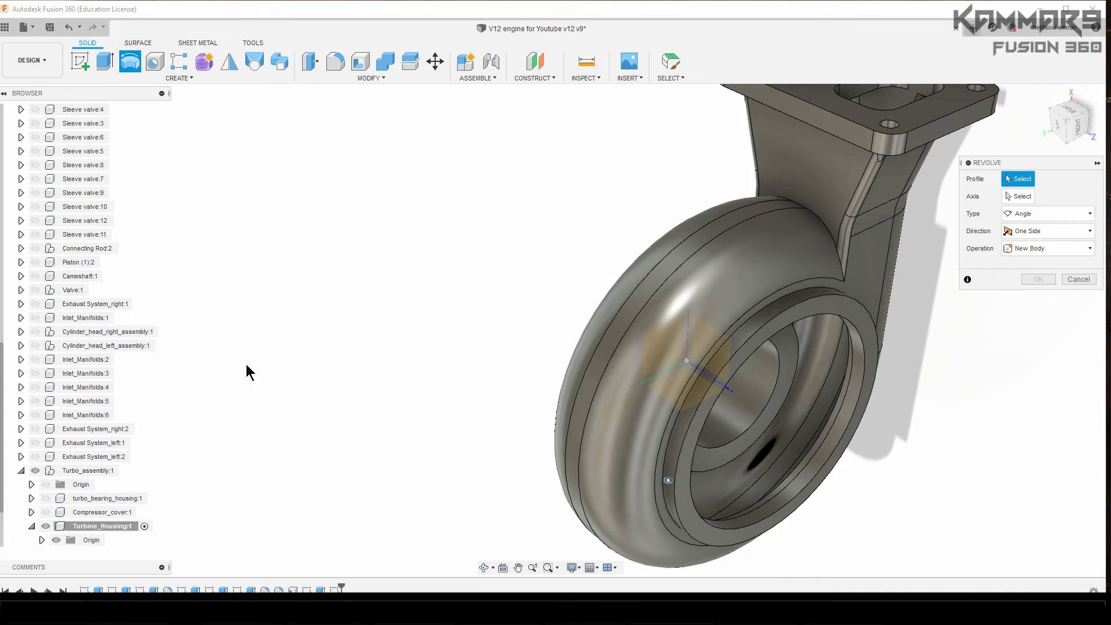
pyautogui.scroll(3, 683, 489)
pyautogui.scroll(2, 657, 484)
pyautogui.click(646, 464)
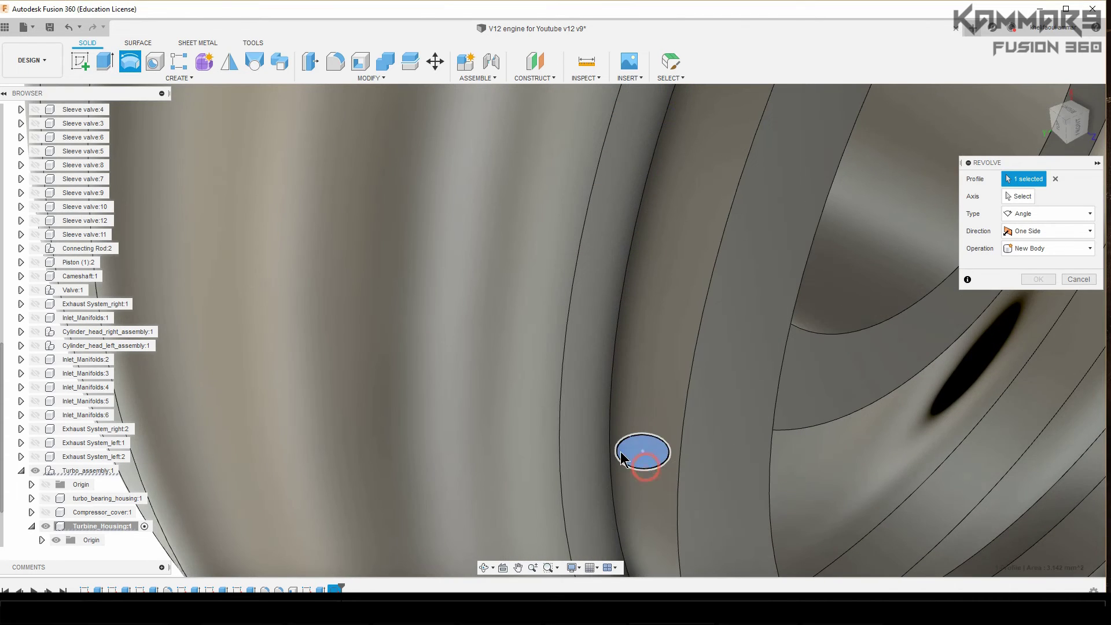
pyautogui.scroll(-3, 474, 348)
pyautogui.scroll(-1, 474, 349)
# Step: Revolve the circle 360° about the housing axis as a cut to form the inlet-ring groove
pyautogui.click(1018, 198)
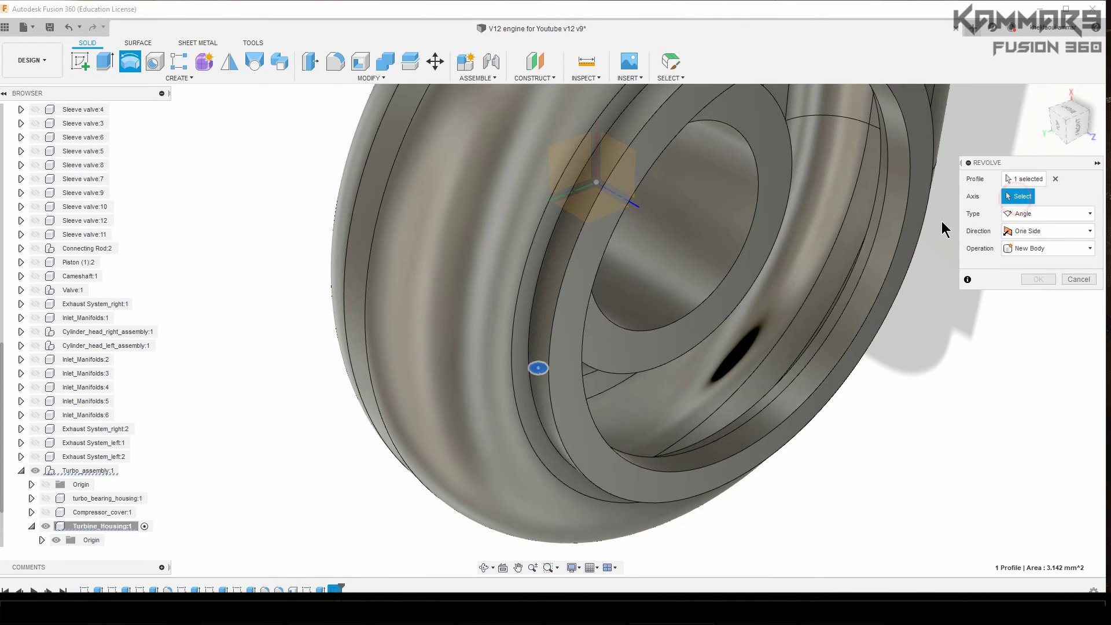
pyautogui.click(640, 215)
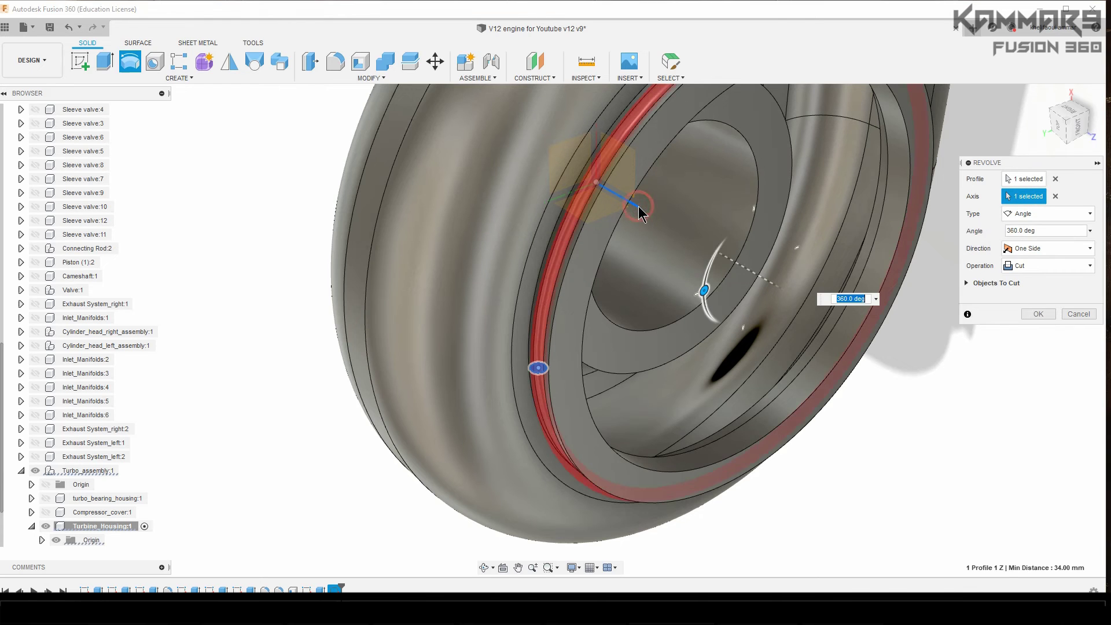
pyautogui.click(1034, 316)
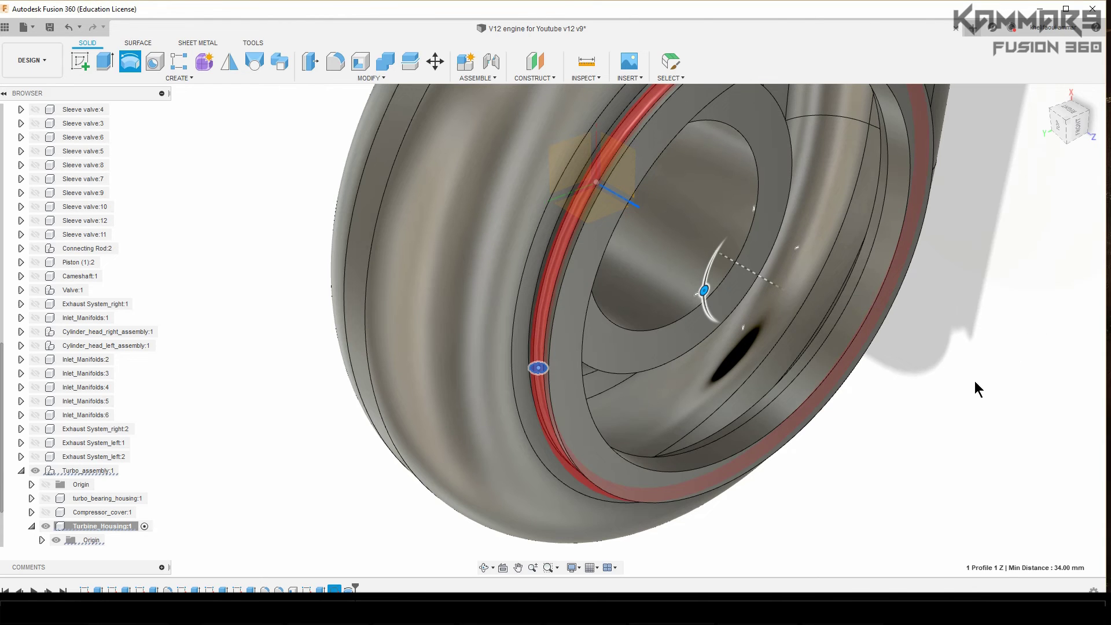
pyautogui.scroll(-3, 718, 473)
pyautogui.keyDown('shift'); pyautogui.moveTo(931, 469); pyautogui.dragTo(977, 368, button='middle'); pyautogui.keyUp('shift')
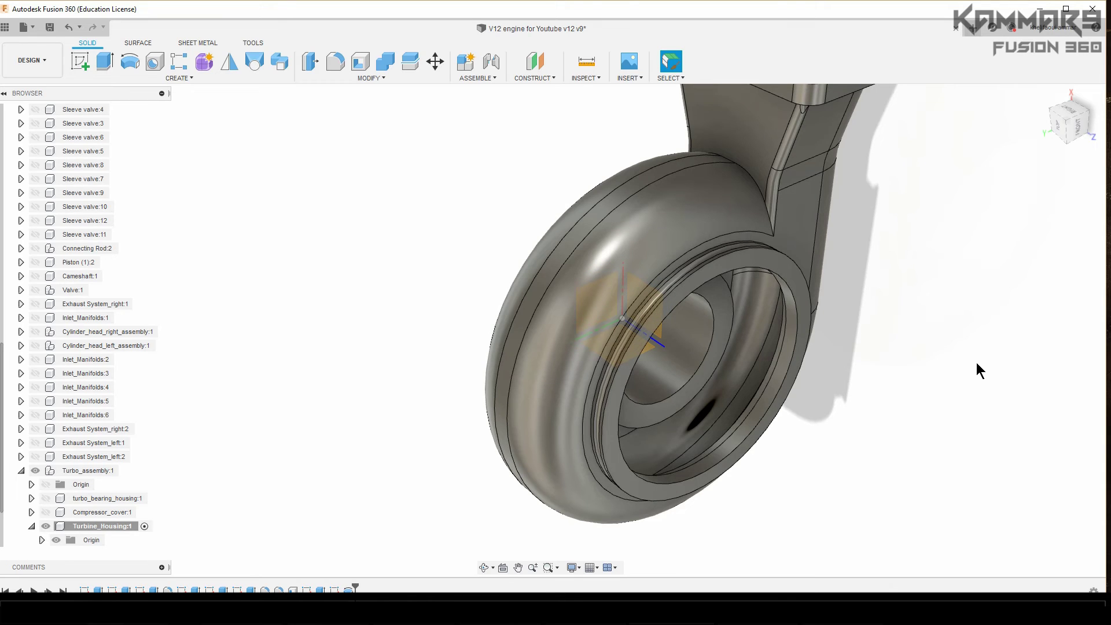
pyautogui.scroll(-3, 978, 362)
pyautogui.keyDown('shift'); pyautogui.moveTo(926, 380); pyautogui.dragTo(1009, 372, button='middle'); pyautogui.keyUp('shift')
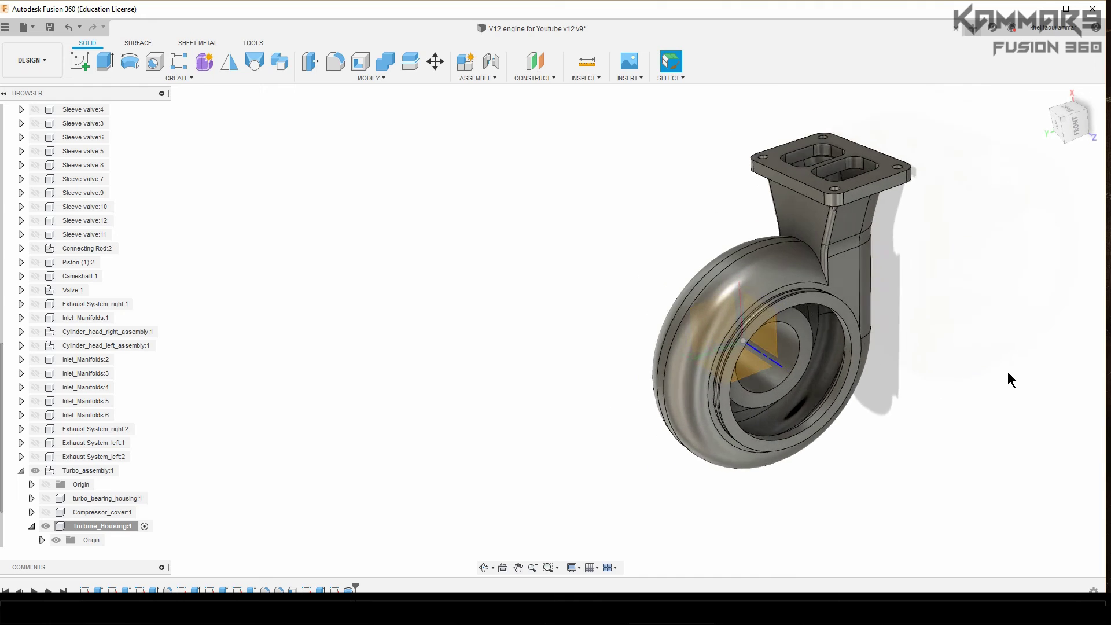
pyautogui.scroll(2, 1008, 372)
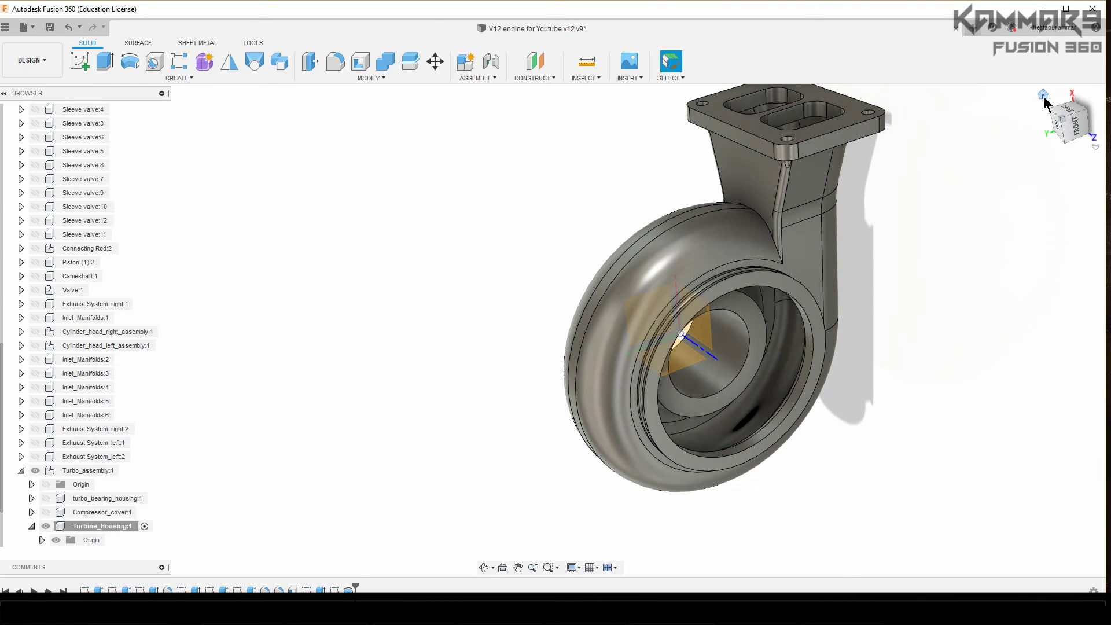
pyautogui.click(1043, 96)
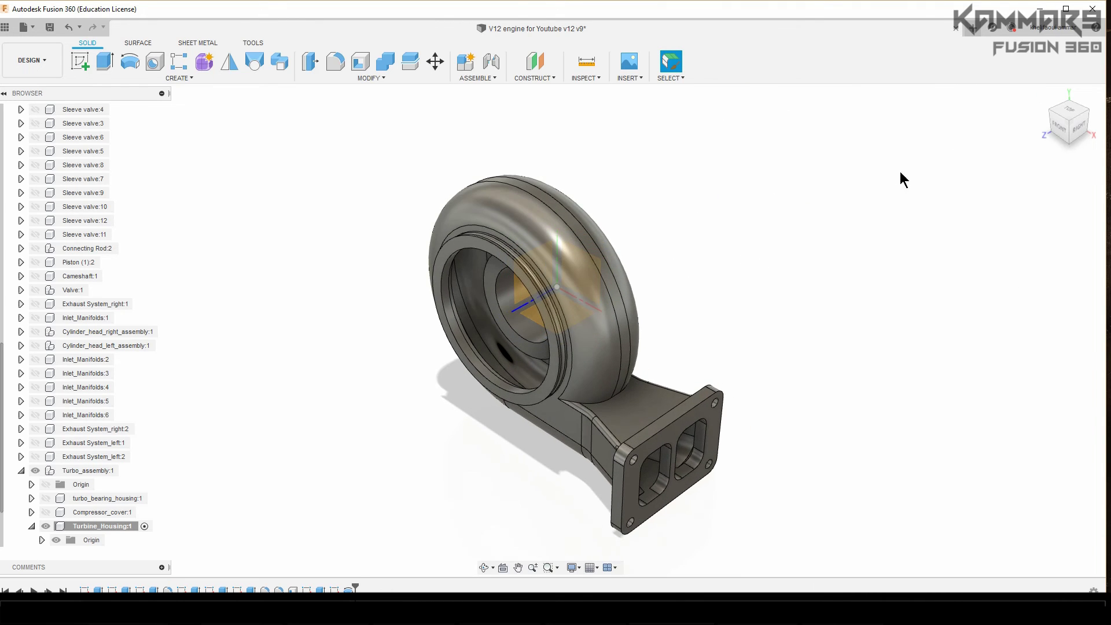
pyautogui.click(1044, 98)
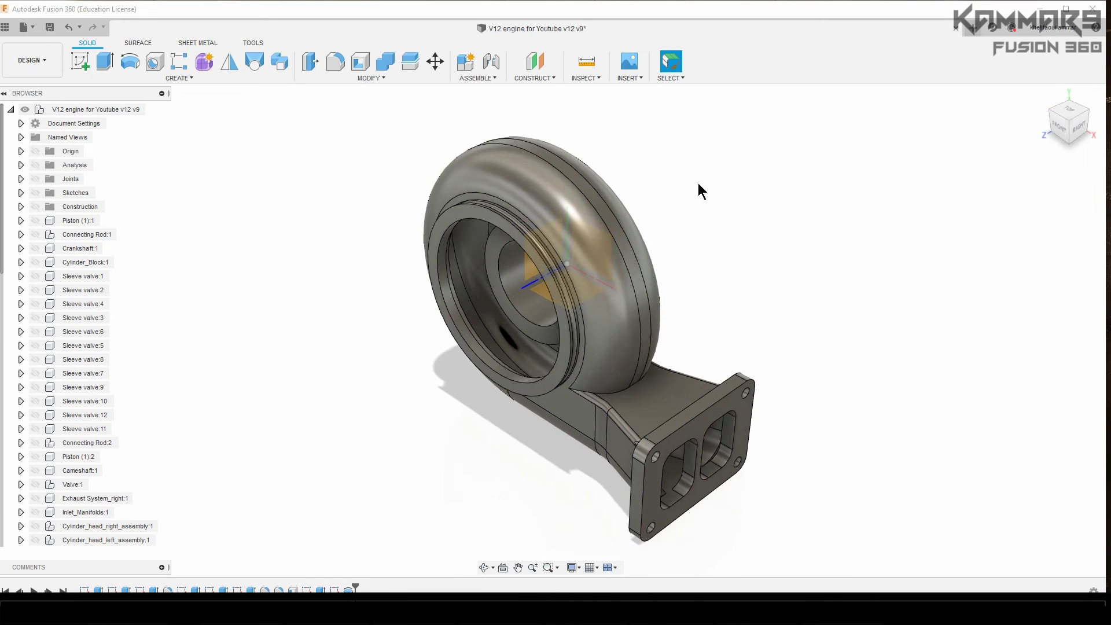
# Step: Show the section analysis and orbit to look into the hollow walls and inner bore
pyautogui.click(35, 165)
pyautogui.moveTo(641, 183)
pyautogui.keyDown('shift'); pyautogui.mouseDown(button='middle')
pyautogui.moveTo(606, 160)
pyautogui.moveTo(573, 198)
pyautogui.mouseUp(button='middle'); pyautogui.keyUp('shift')
pyautogui.scroll(2, 613, 209)
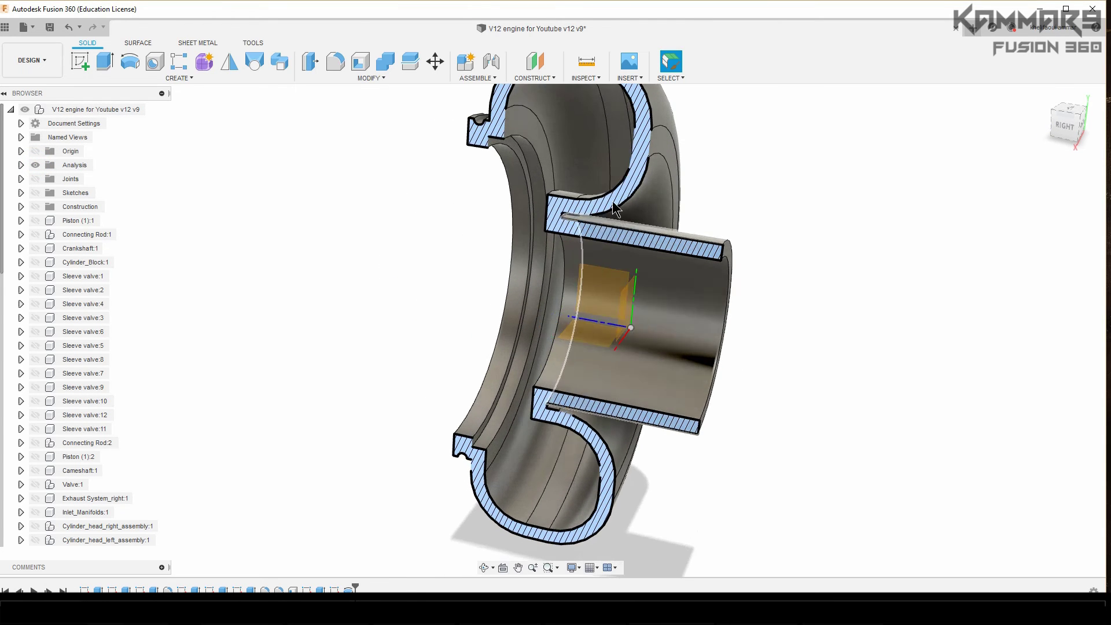
pyautogui.scroll(2, 568, 218)
pyautogui.scroll(2, 568, 218)
pyautogui.scroll(-1, 592, 213)
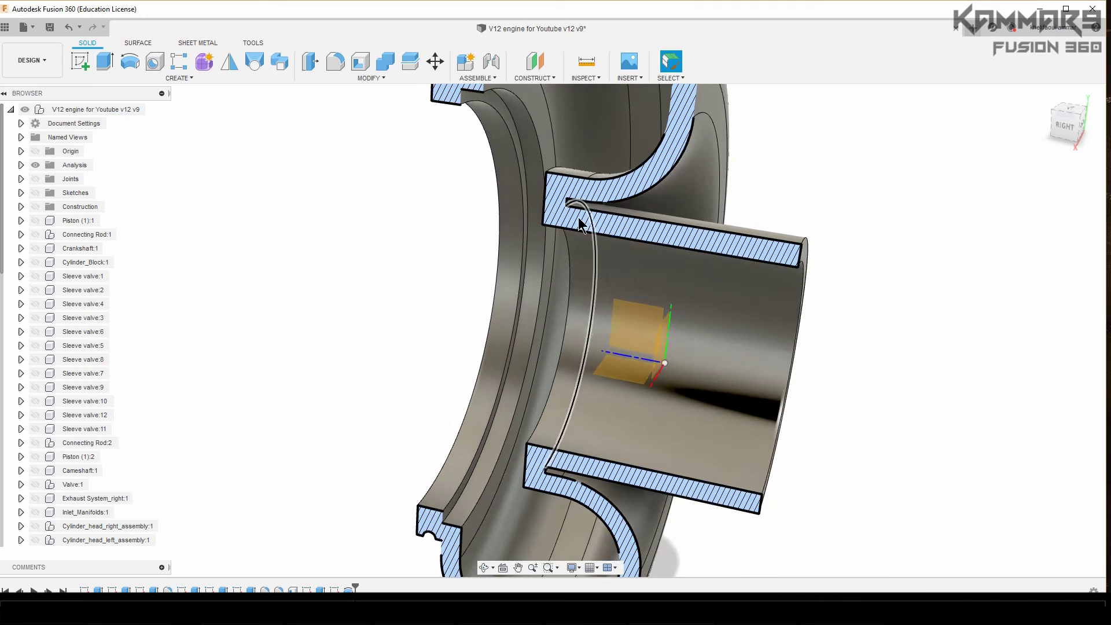
pyautogui.scroll(-1, 581, 224)
pyautogui.moveTo(666, 249)
pyautogui.keyDown('shift'); pyautogui.mouseDown(button='middle')
pyautogui.moveTo(663, 198)
pyautogui.moveTo(608, 226)
pyautogui.mouseUp(button='middle'); pyautogui.keyUp('shift')
pyautogui.scroll(2, 567, 248)
pyautogui.scroll(1, 563, 245)
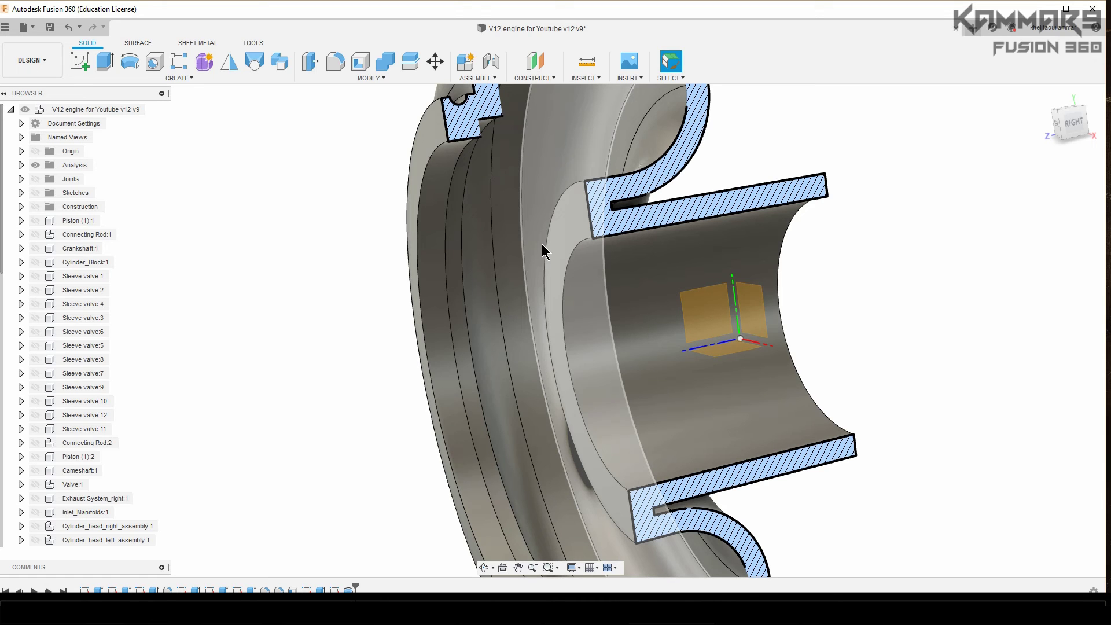
pyautogui.scroll(-2, 524, 254)
pyautogui.scroll(-1, 523, 257)
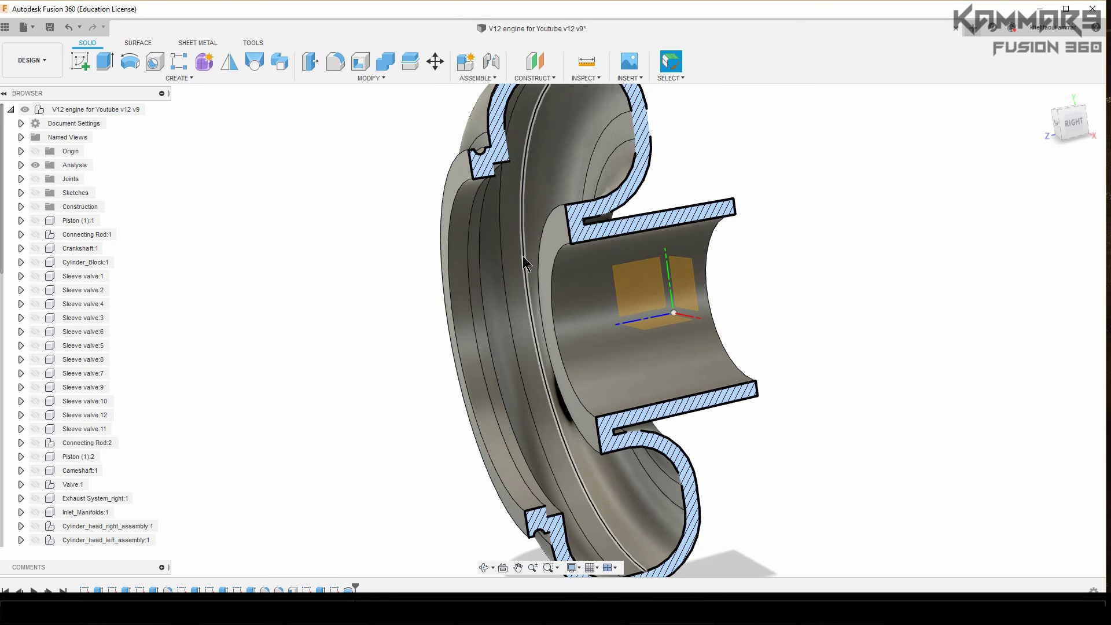
pyautogui.keyDown('shift'); pyautogui.moveTo(523, 257); pyautogui.dragTo(568, 260, button='middle'); pyautogui.keyUp('shift')
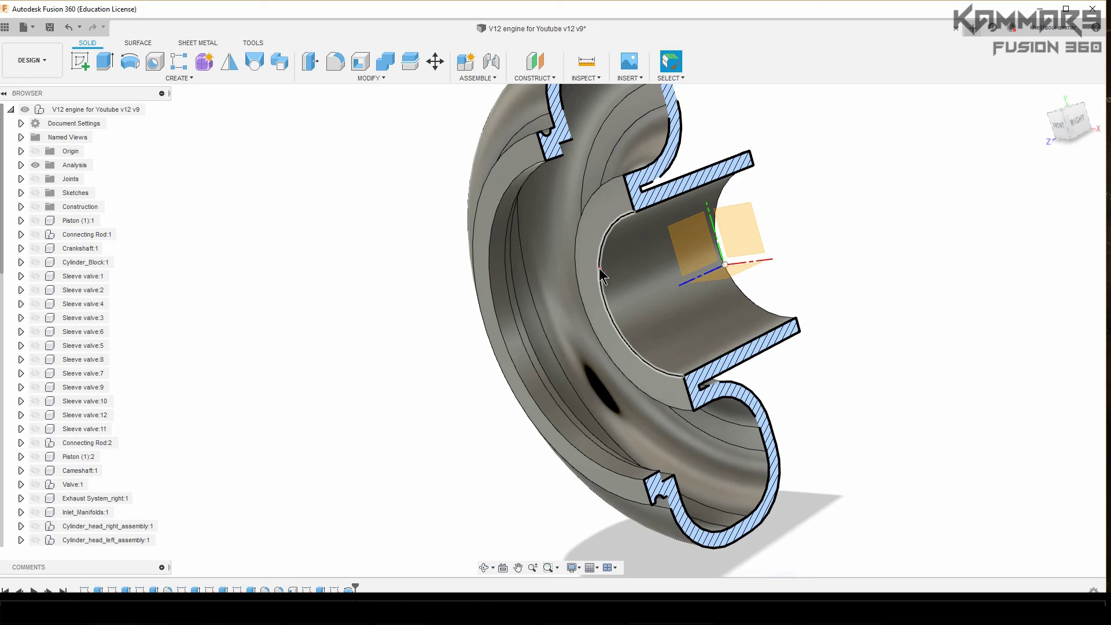
# Step: Round the inner circular edge of the bore with a 10 mm fillet
pyautogui.click(600, 272)
pyautogui.press('f')
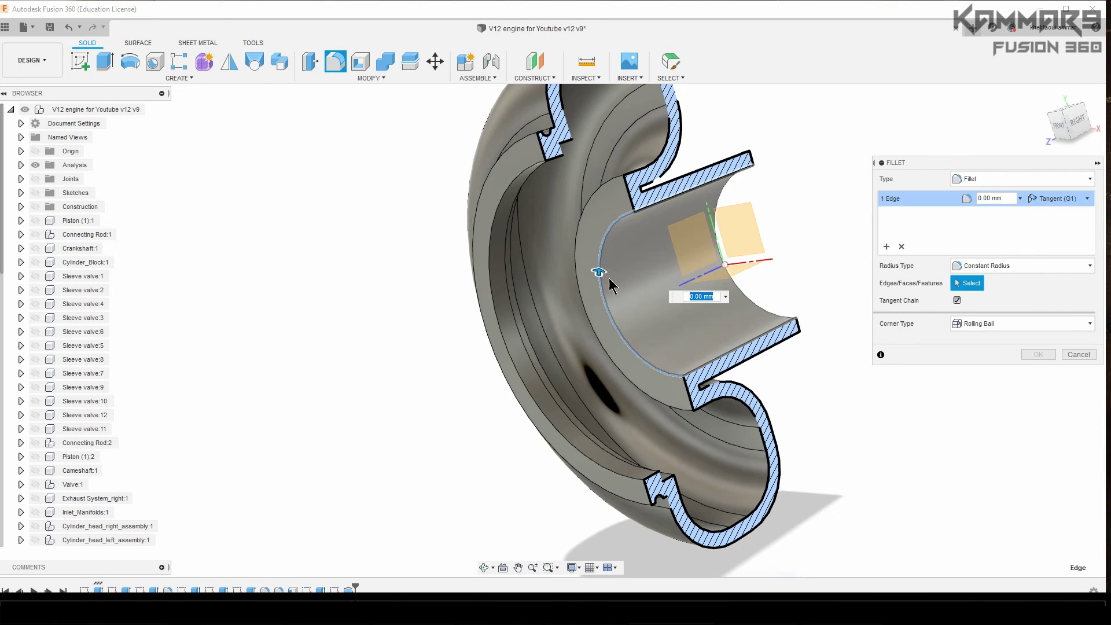
pyautogui.write('10')
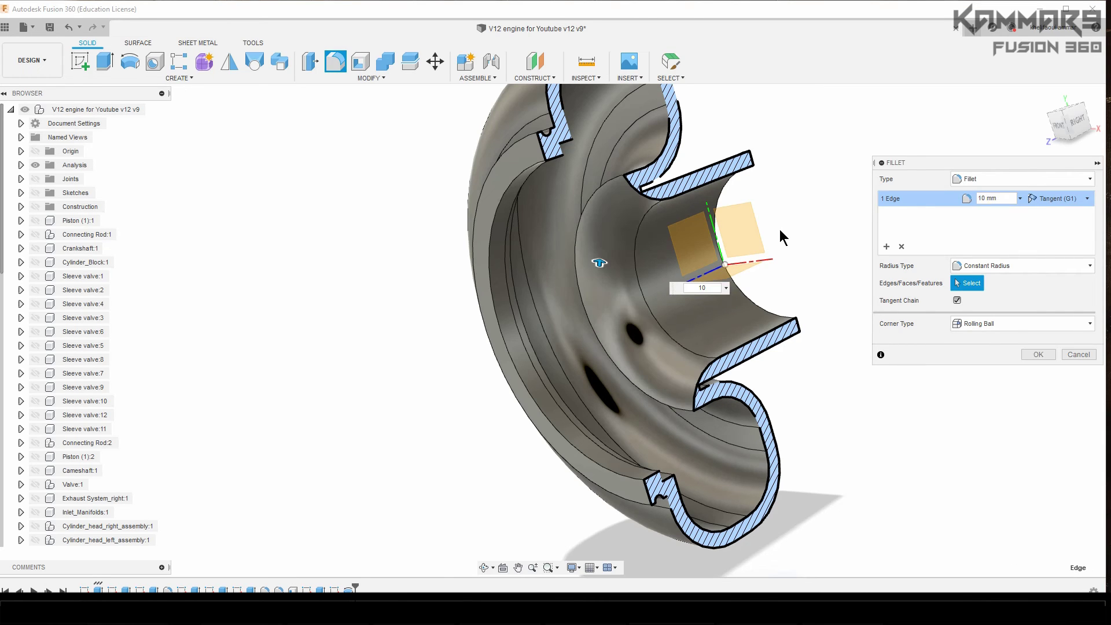
pyautogui.click(1031, 356)
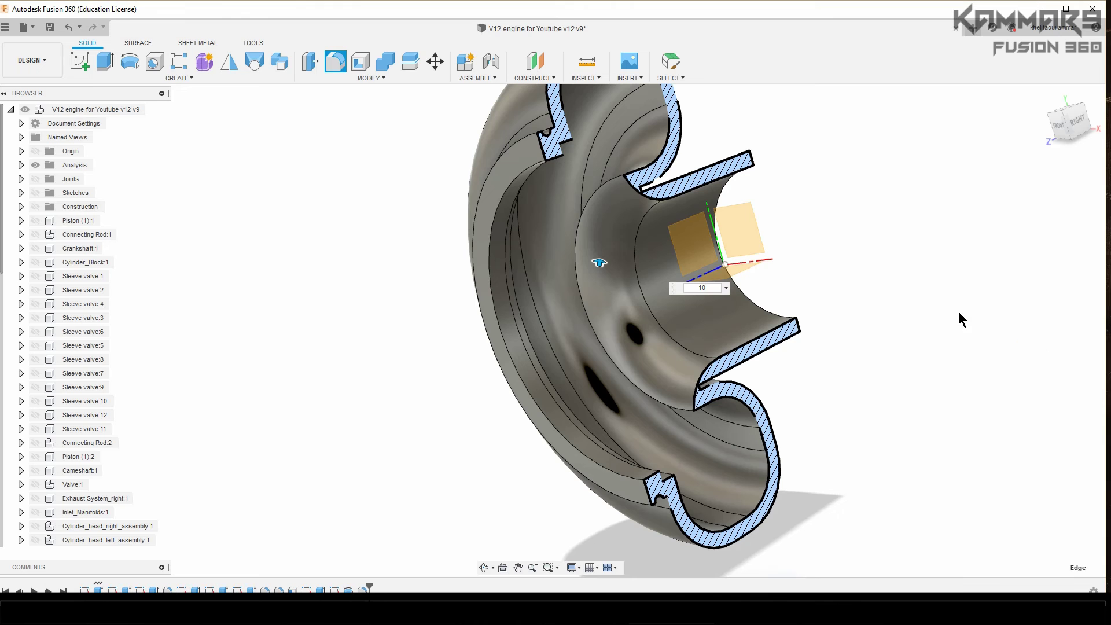
pyautogui.keyDown('shift'); pyautogui.moveTo(918, 256); pyautogui.dragTo(823, 189, button='middle'); pyautogui.keyUp('shift')
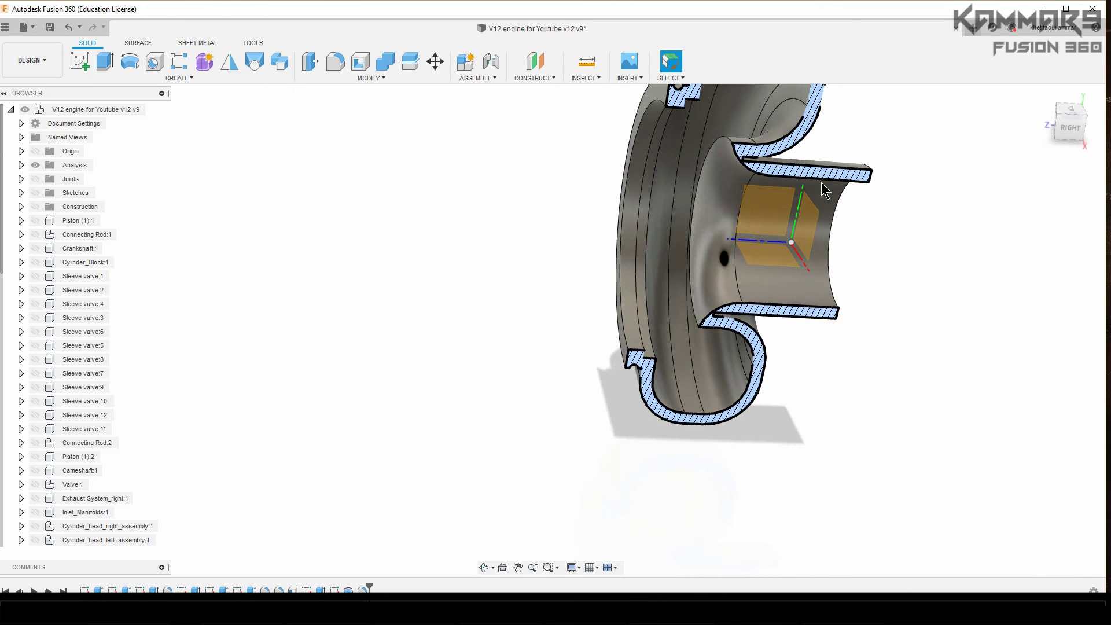
pyautogui.scroll(2, 749, 156)
pyautogui.scroll(2, 775, 168)
pyautogui.scroll(2, 772, 139)
pyautogui.scroll(1, 769, 126)
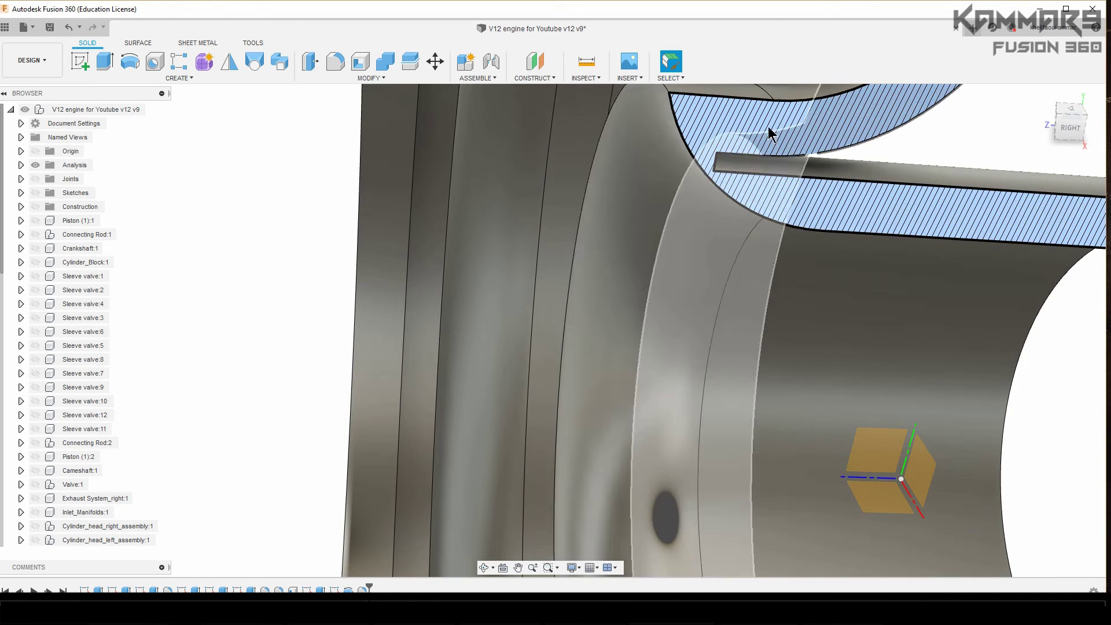
pyautogui.keyDown('shift'); pyautogui.moveTo(769, 127); pyautogui.dragTo(658, 172, button='middle'); pyautogui.keyUp('shift')
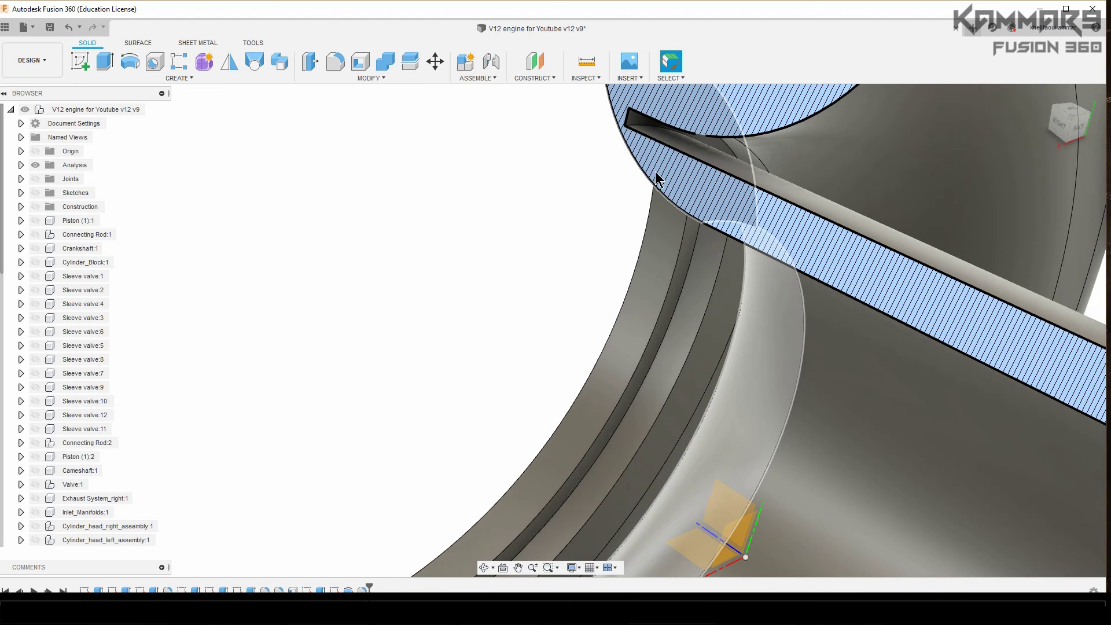
# Step: Add a second 10 mm fillet on the other curved inner edge of the housing
pyautogui.press('f')
pyautogui.click(695, 158)
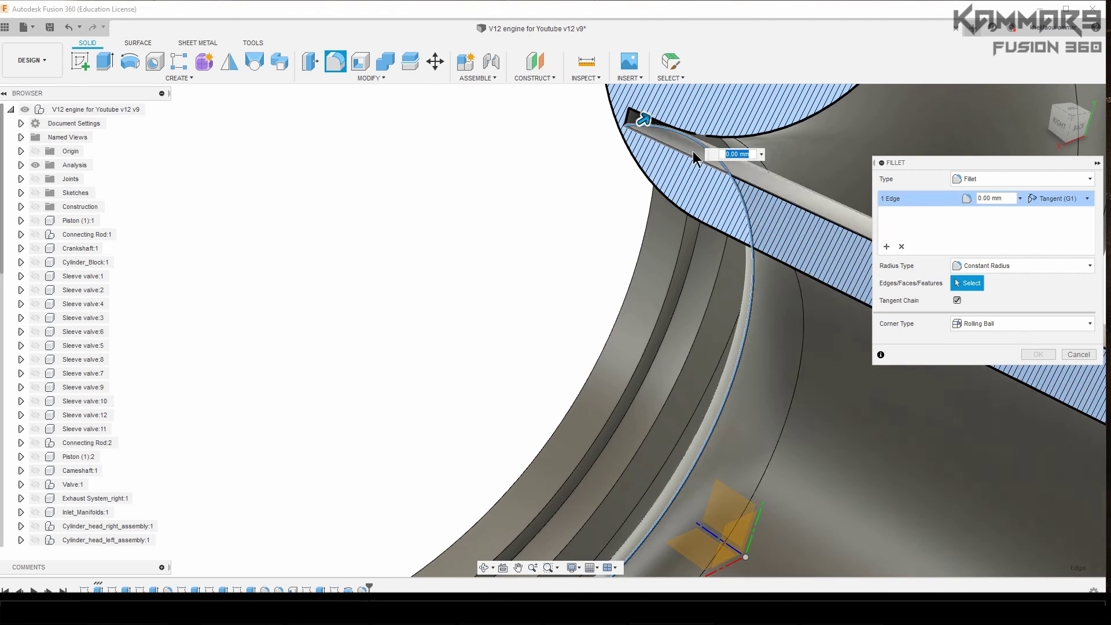
pyautogui.press('Return')
pyautogui.scroll(-2, 608, 178)
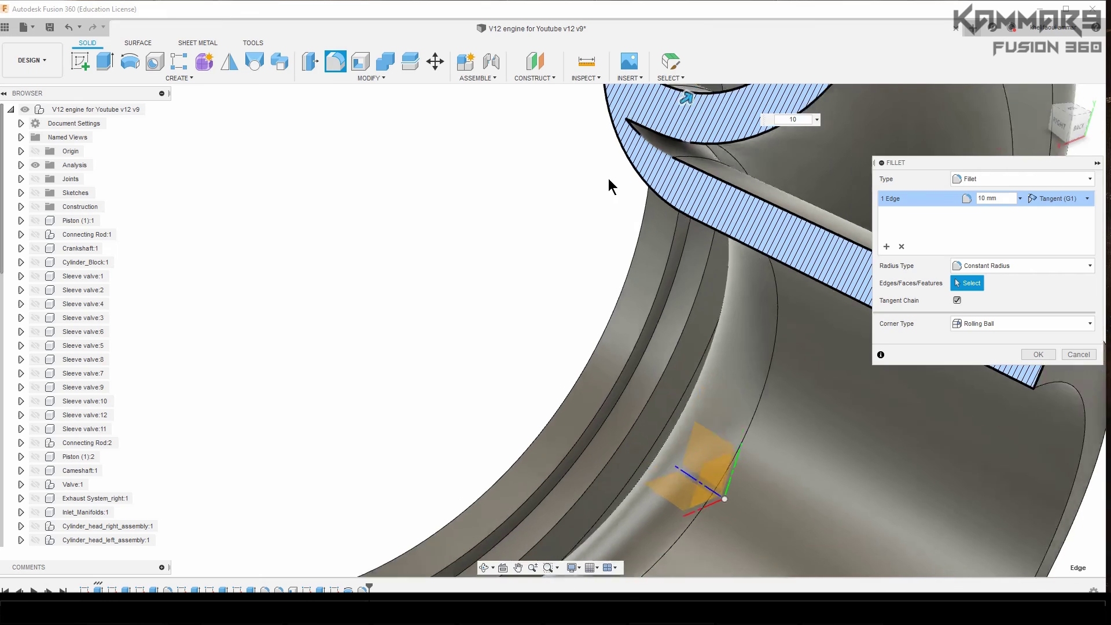
pyautogui.scroll(-2, 609, 178)
pyautogui.scroll(-2, 648, 178)
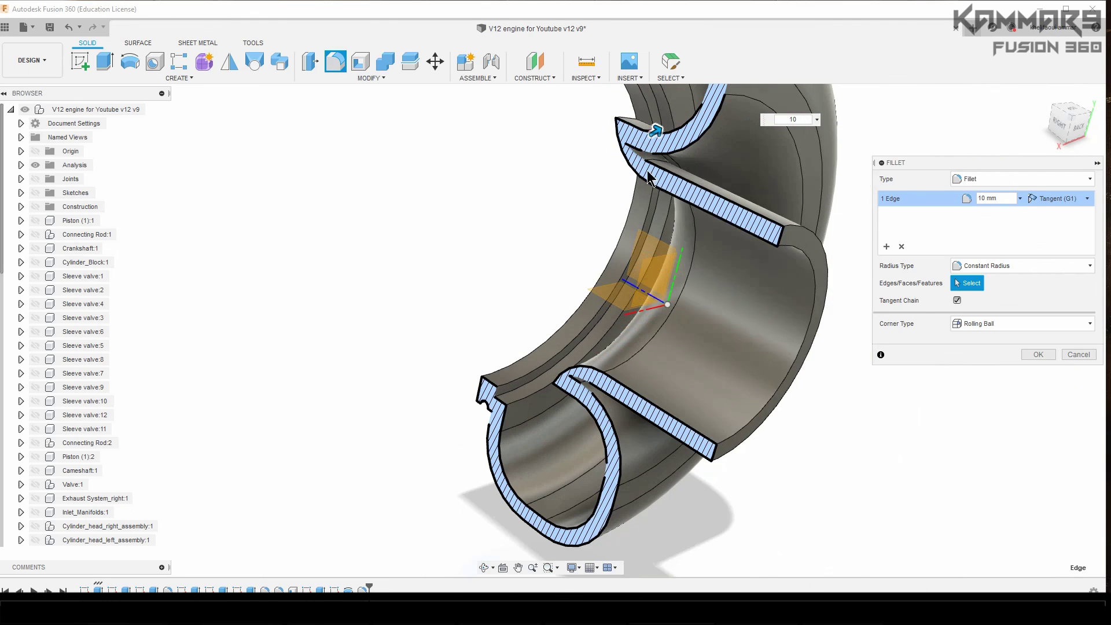
pyautogui.click(1031, 356)
pyautogui.moveTo(943, 342)
pyautogui.keyDown('shift'); pyautogui.mouseDown(button='middle')
pyautogui.moveTo(504, 80)
pyautogui.moveTo(601, 117)
pyautogui.mouseUp(button='middle'); pyautogui.keyUp('shift')
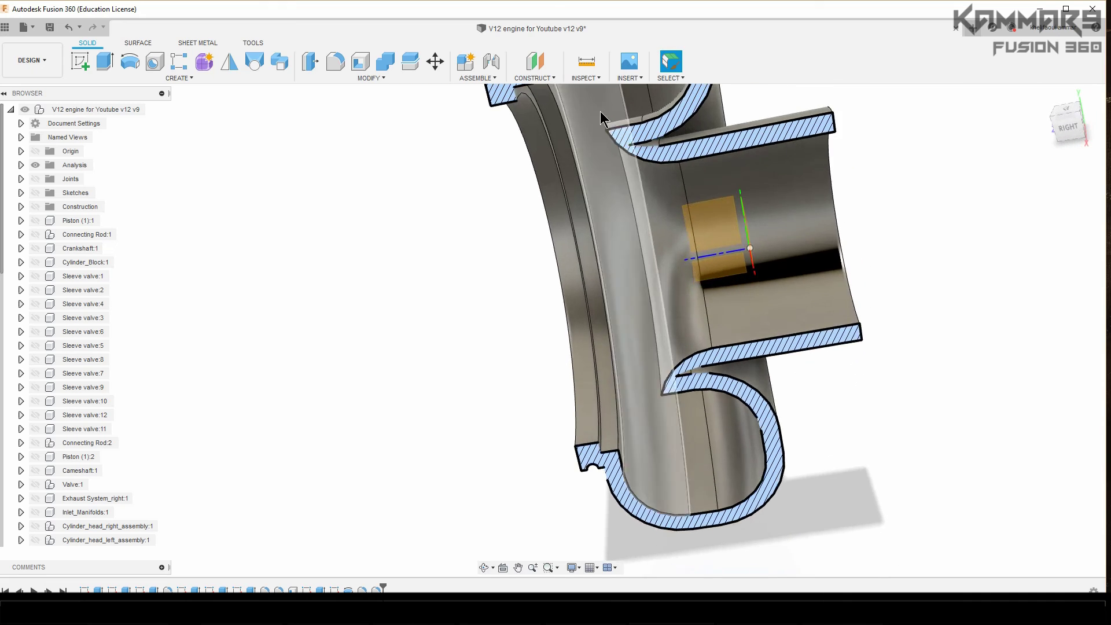
pyautogui.scroll(-5, 632, 172)
pyautogui.scroll(-5, 513, 245)
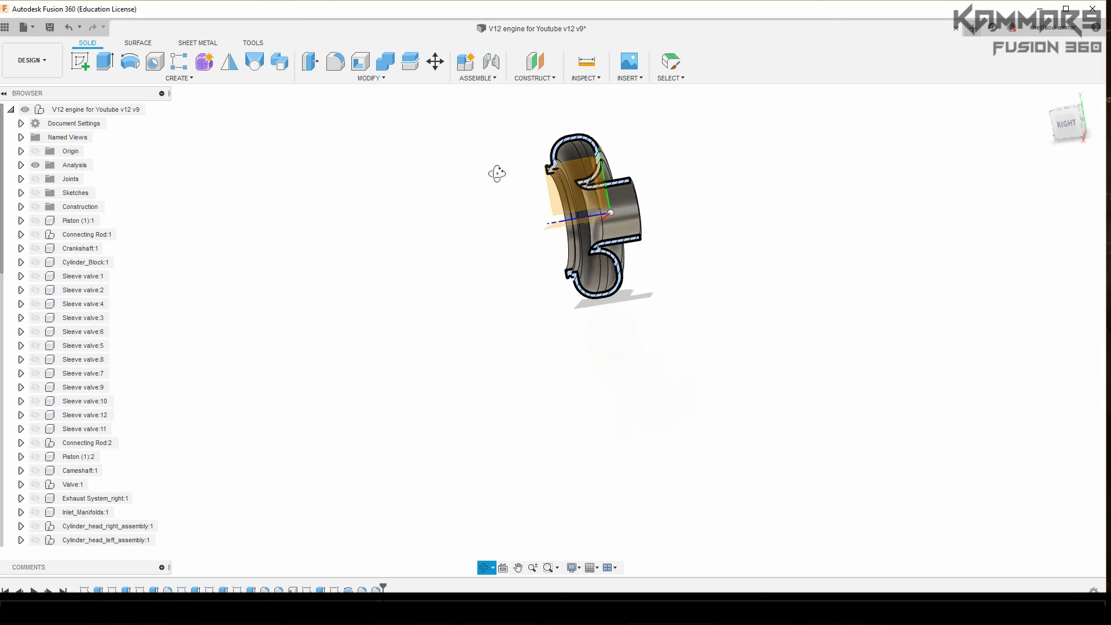
# Step: Hide the section analysis and orbit to view the complete turbine housing
pyautogui.keyDown('shift'); pyautogui.moveTo(497, 173); pyautogui.dragTo(567, 165, button='middle'); pyautogui.keyUp('shift')
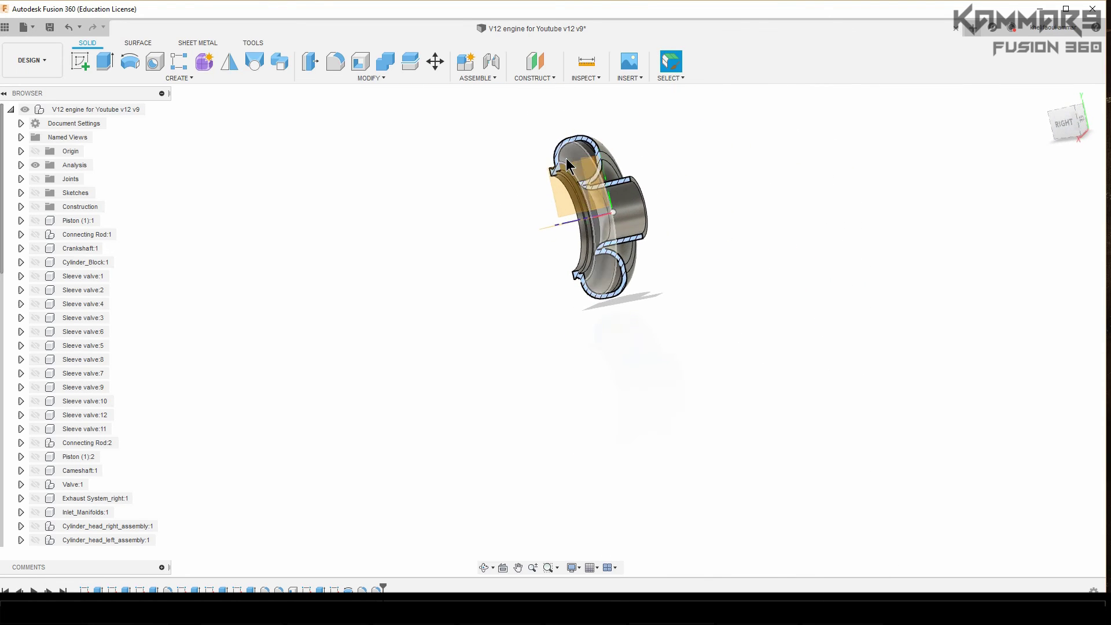
pyautogui.scroll(5, 568, 165)
pyautogui.scroll(2, 548, 189)
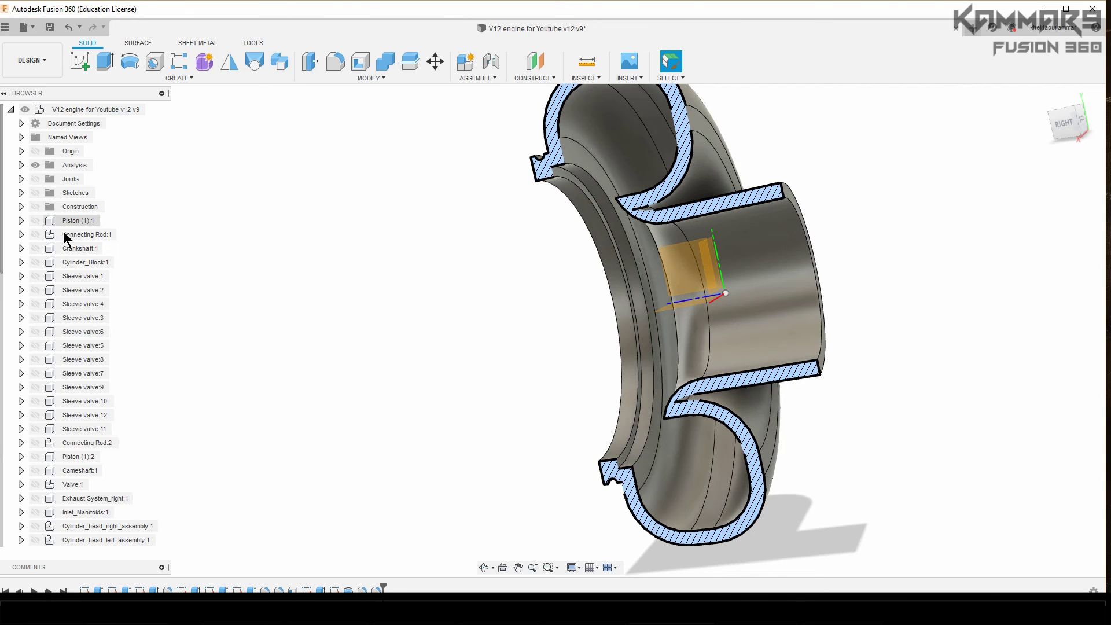
pyautogui.click(36, 166)
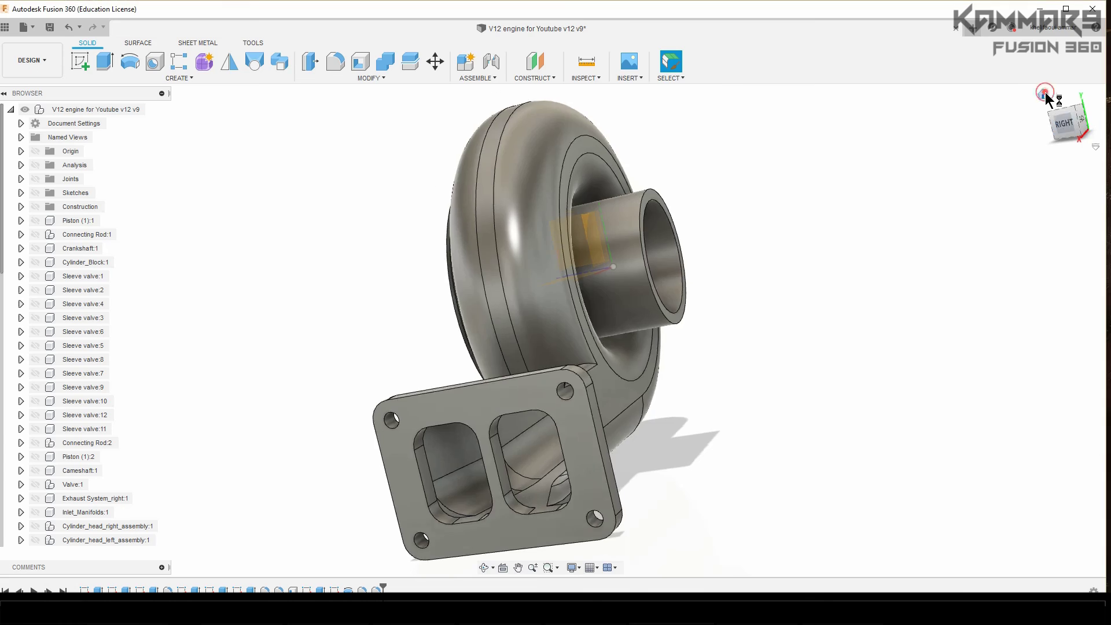
pyautogui.click(1061, 121)
pyautogui.moveTo(995, 194)
pyautogui.keyDown('shift'); pyautogui.mouseDown(button='middle')
pyautogui.moveTo(784, 291)
pyautogui.moveTo(839, 252)
pyautogui.moveTo(736, 277)
pyautogui.moveTo(630, 229)
pyautogui.moveTo(718, 231)
pyautogui.moveTo(739, 180)
pyautogui.moveTo(702, 273)
pyautogui.moveTo(702, 441)
pyautogui.moveTo(633, 423)
pyautogui.moveTo(666, 455)
pyautogui.mouseUp(button='middle'); pyautogui.keyUp('shift')
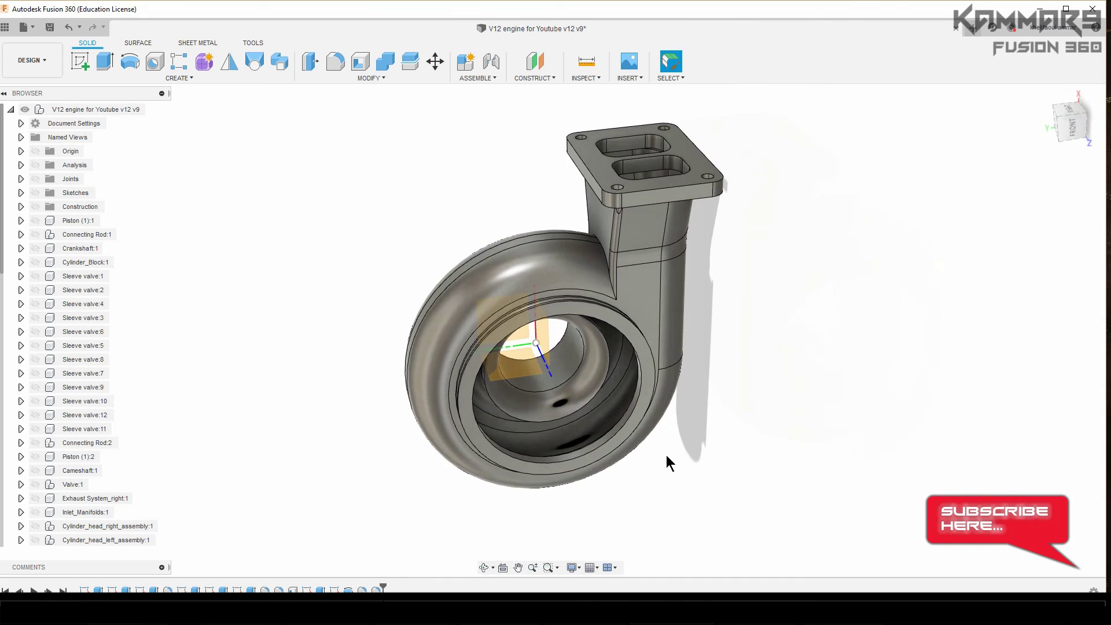